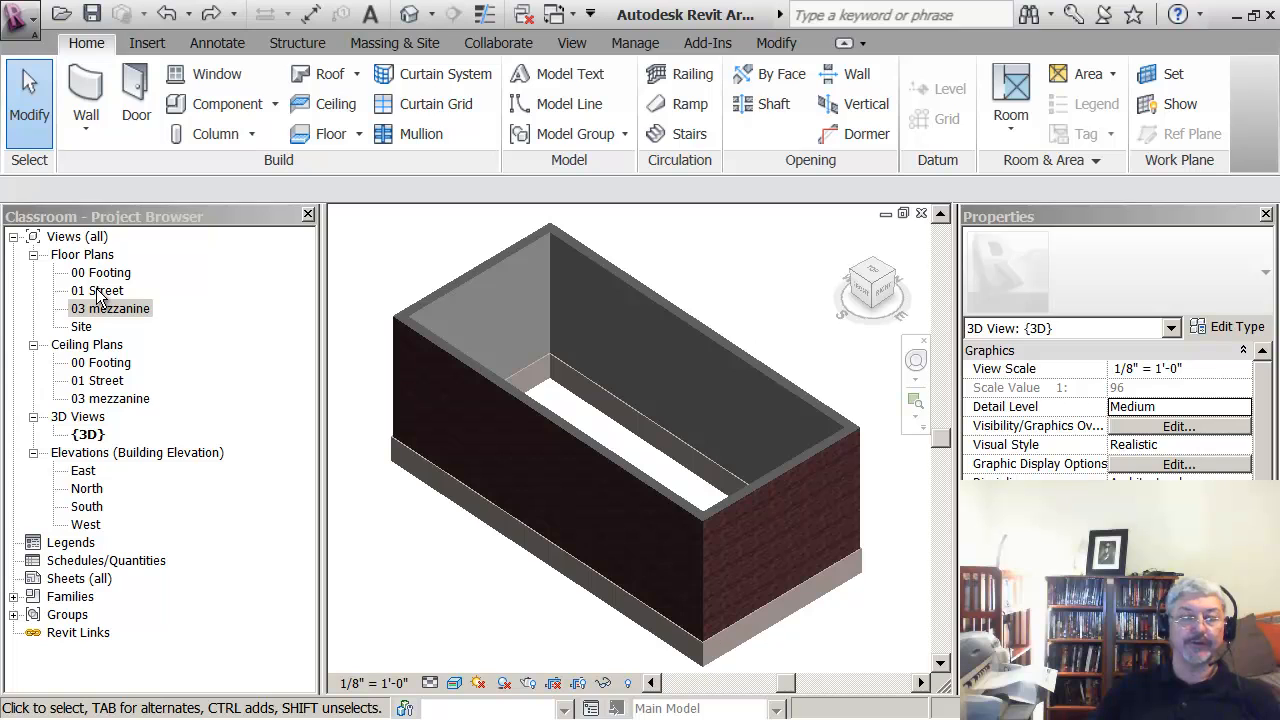
Open the 01 Street floor plan and bring the building's upper-left wall corner into close view
double_click(100, 291)
middle_click_drag(517, 416, 684, 466)
scroll(489, 403, "up", 3)
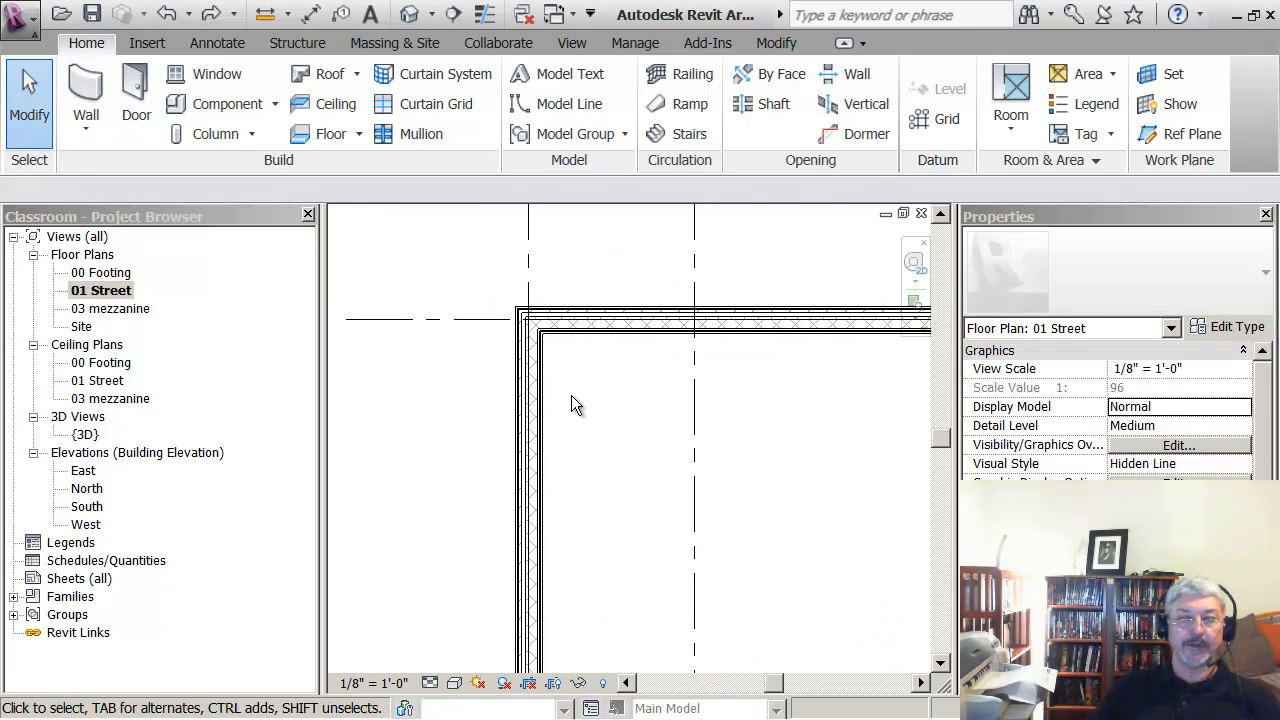
scroll(571, 390, "up", 3)
middle_click_drag(574, 390, 524, 403)
scroll(525, 410, "up", 2)
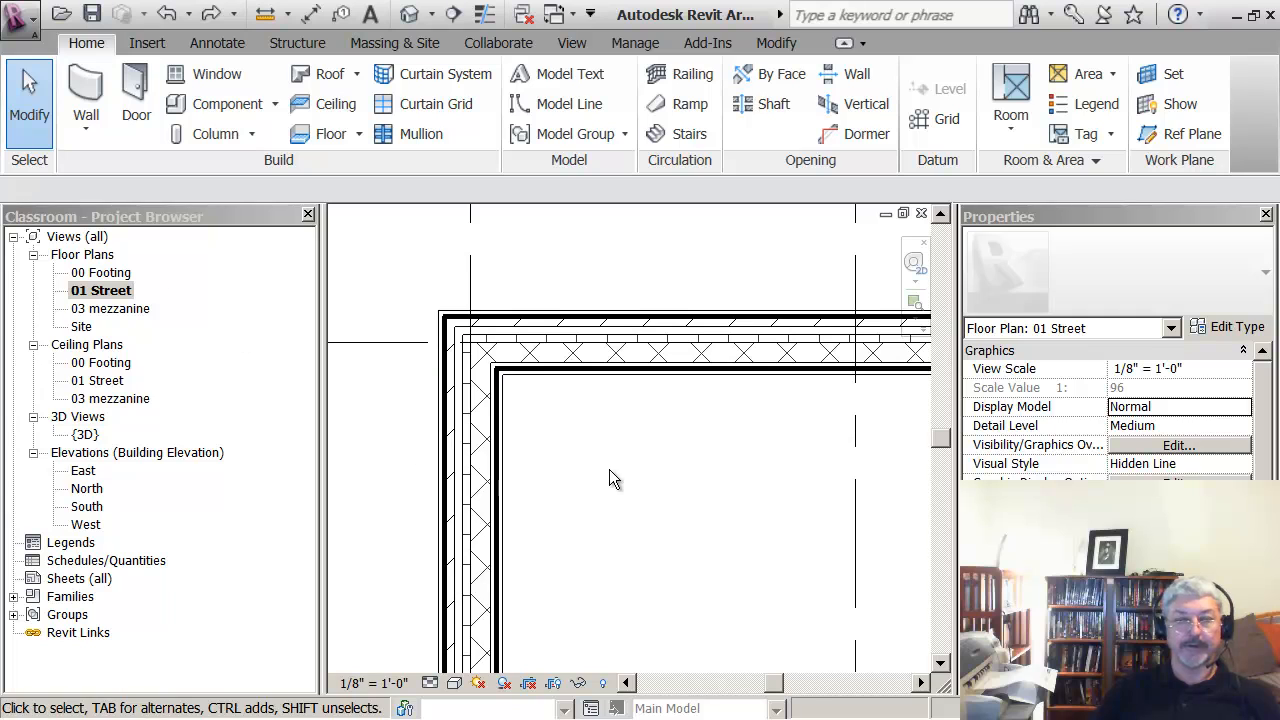
middle_click_drag(650, 472, 642, 445)
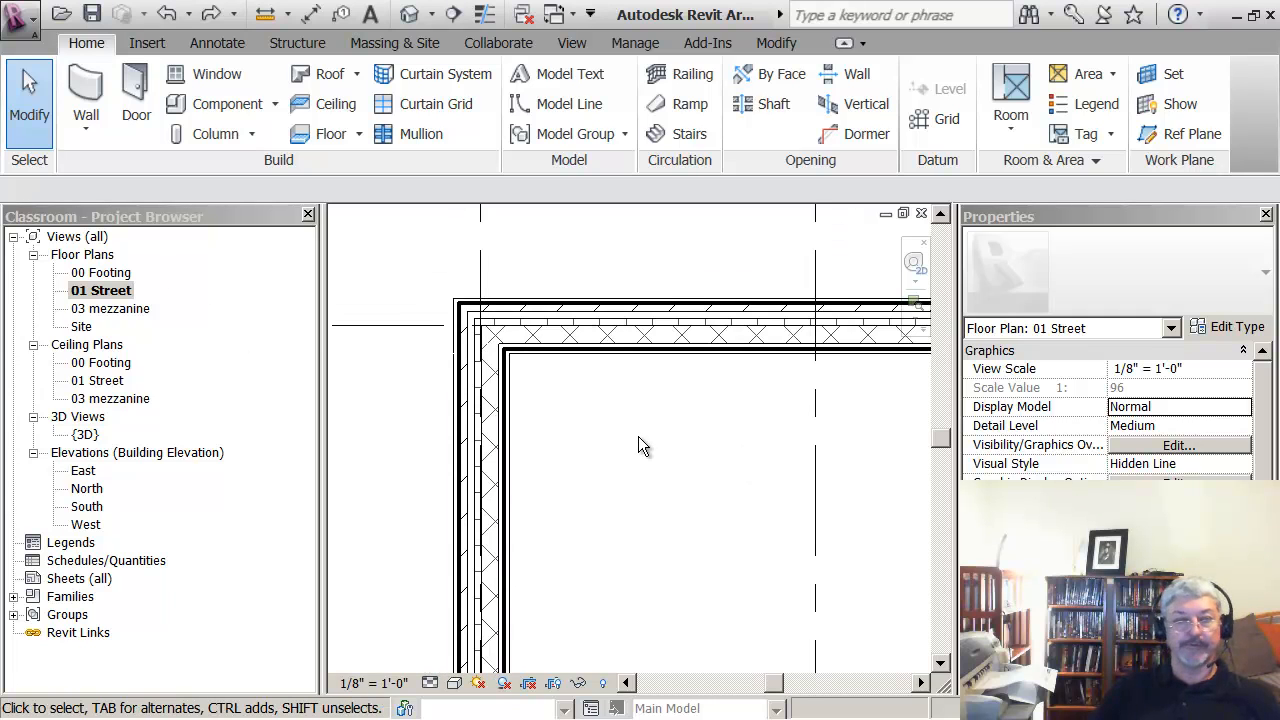
scroll(630, 445, "down", 1)
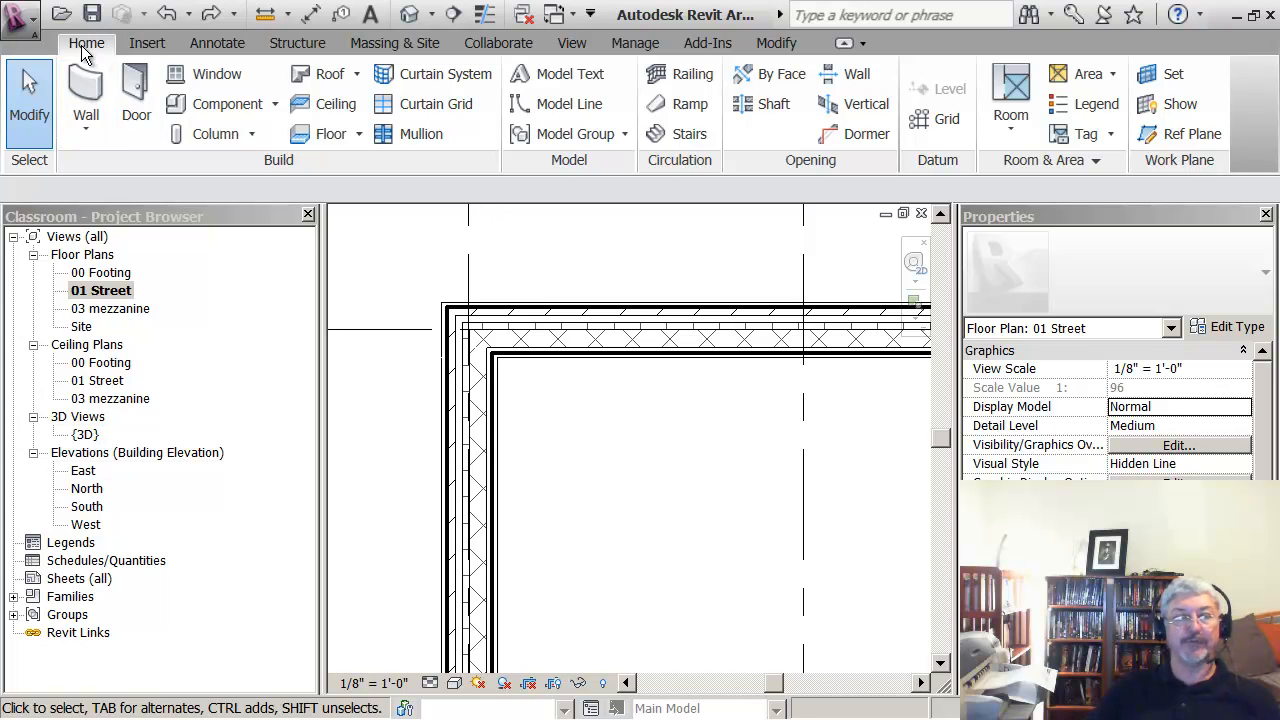
Start an architectural floor boundary sketch on level 01 Street, set to pick existing lines with a 0' 0" offset
left_click(359, 135)
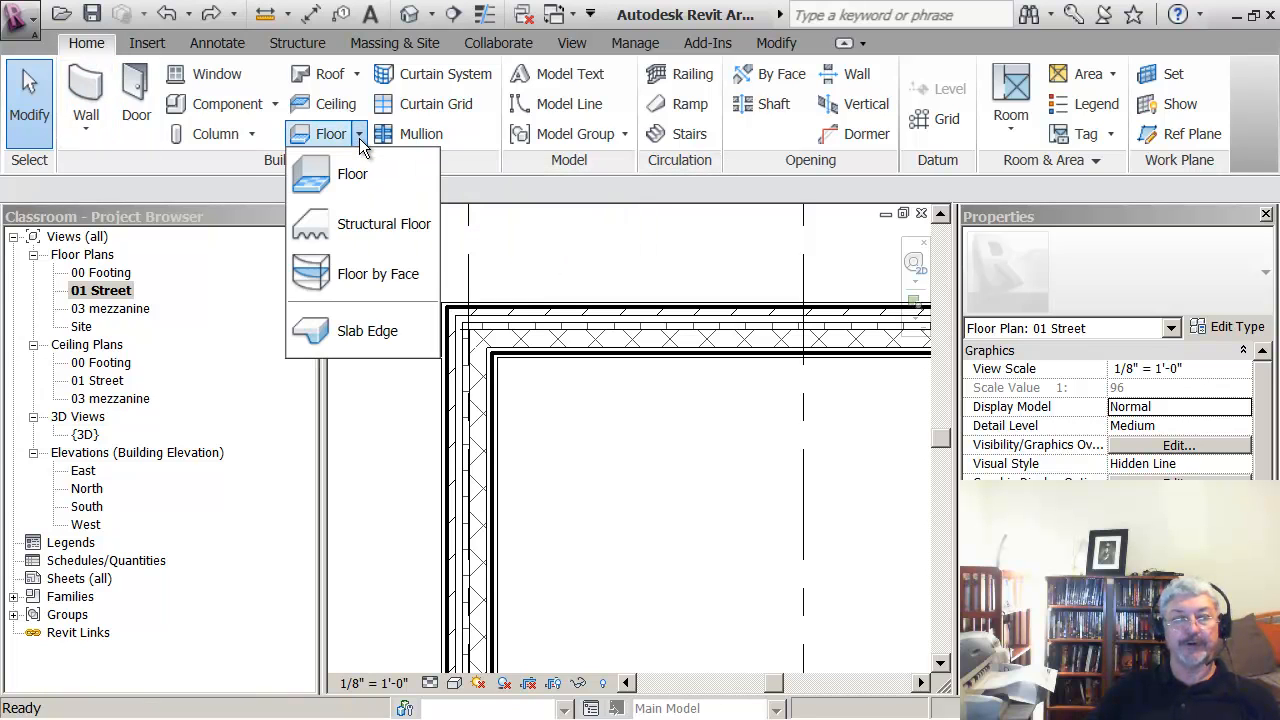
left_click(320, 177)
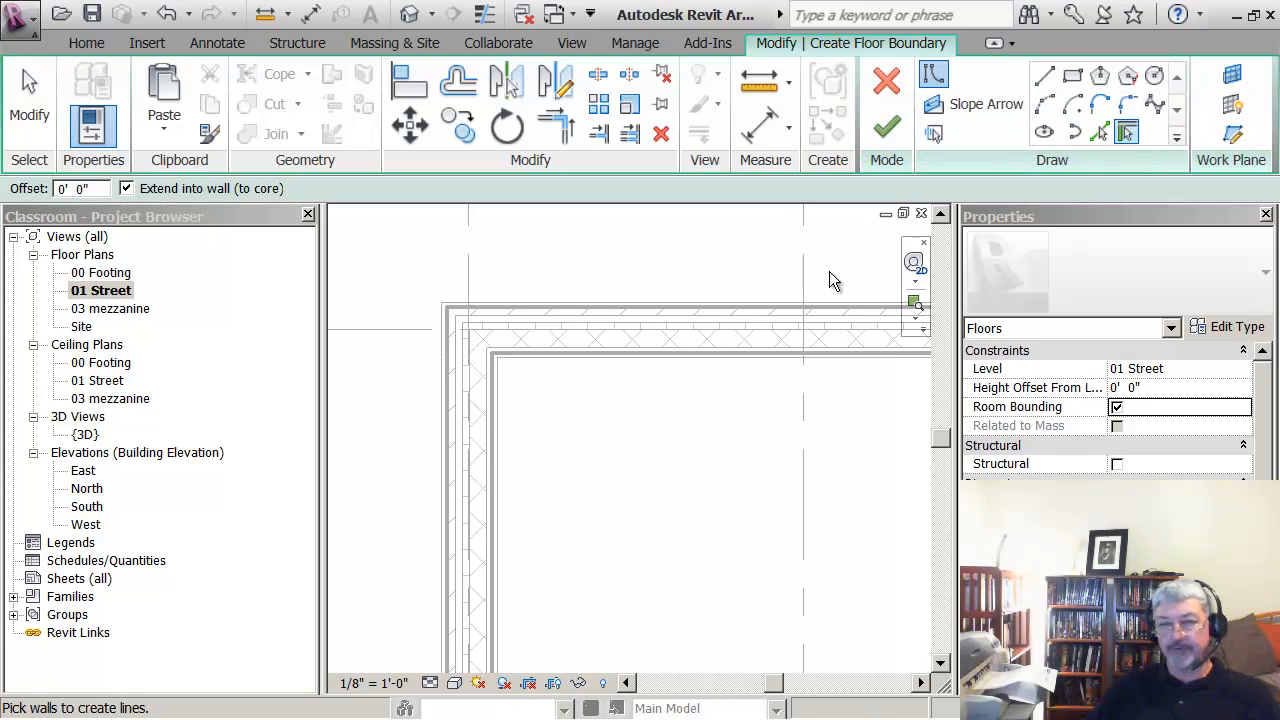
scroll(694, 300, "down", 5)
middle_click_drag(748, 346, 565, 326)
scroll(642, 314, "down", 1)
mouse_move(659, 342)
middle_mouse_down()
mouse_move(647, 326)
mouse_move(677, 354)
mouse_move(690, 340)
middle_mouse_up()
scroll(640, 332, "down", 1)
scroll(637, 345, "down", 1)
scroll(599, 356, "up", 1)
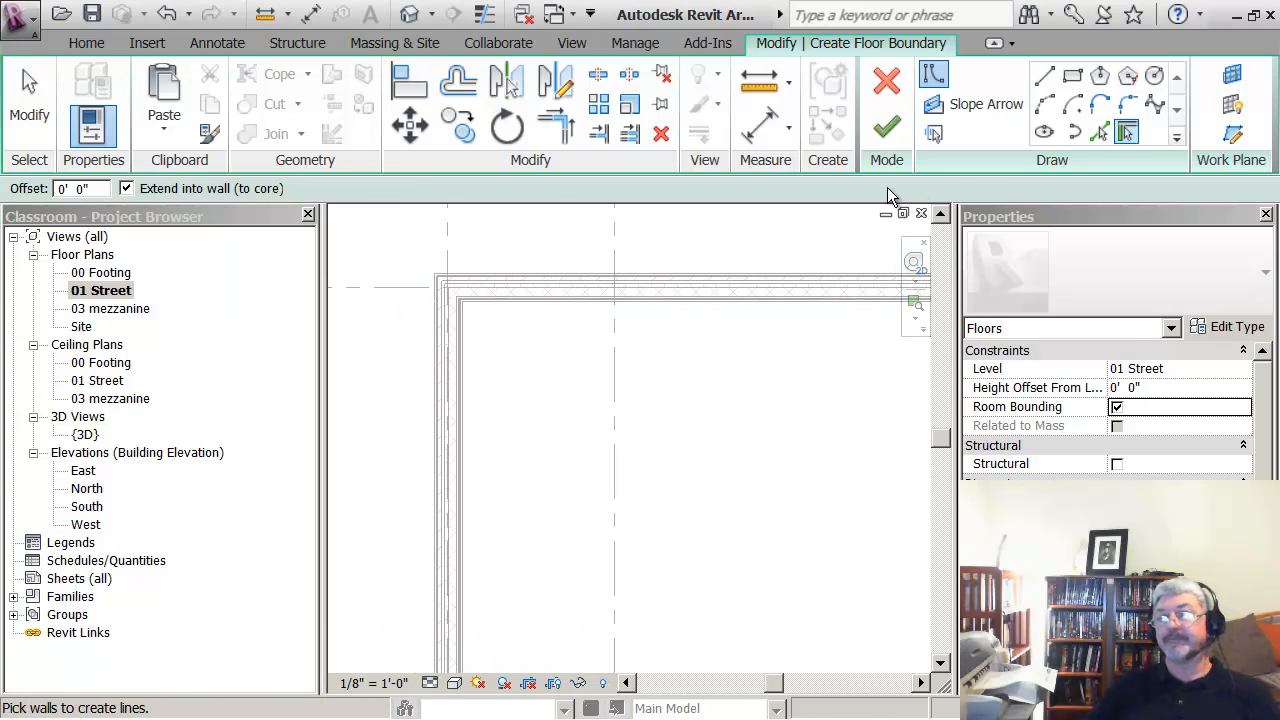
left_click(1104, 134)
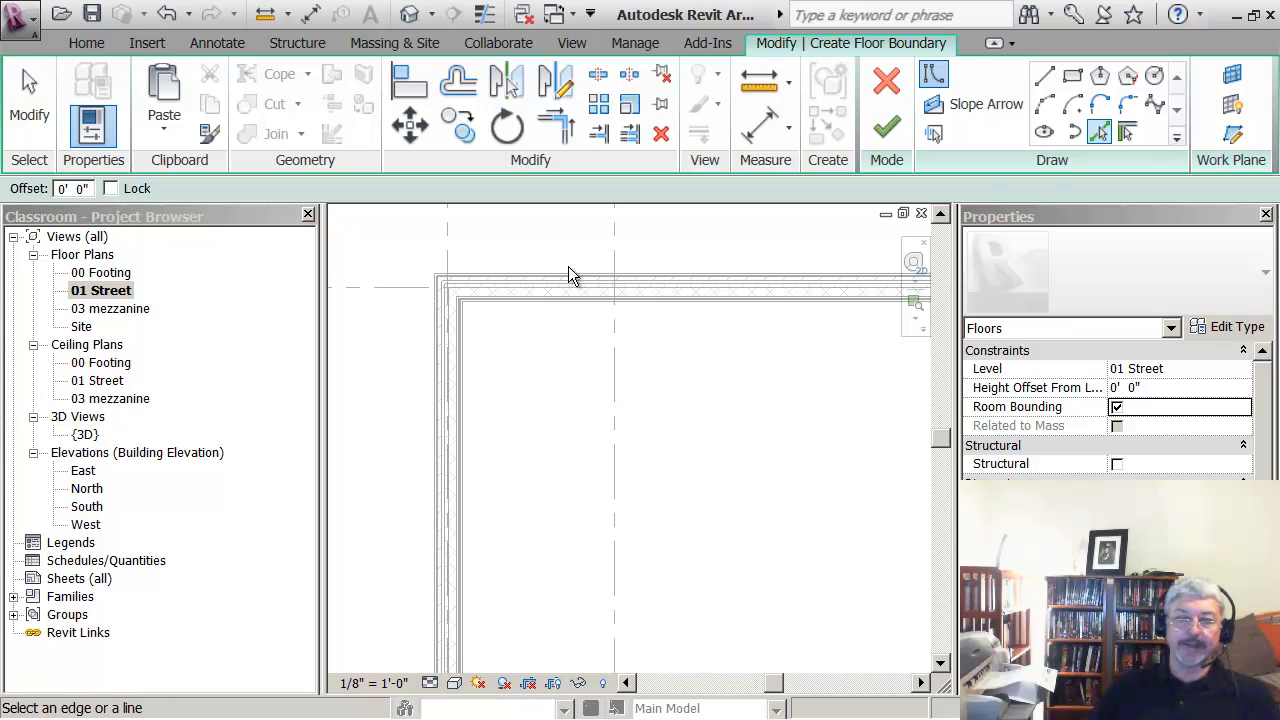
Pick the inner CMU faces of the plan's upper and left walls as floor boundary lines and lock both to the walls
scroll(568, 276, "up", 4)
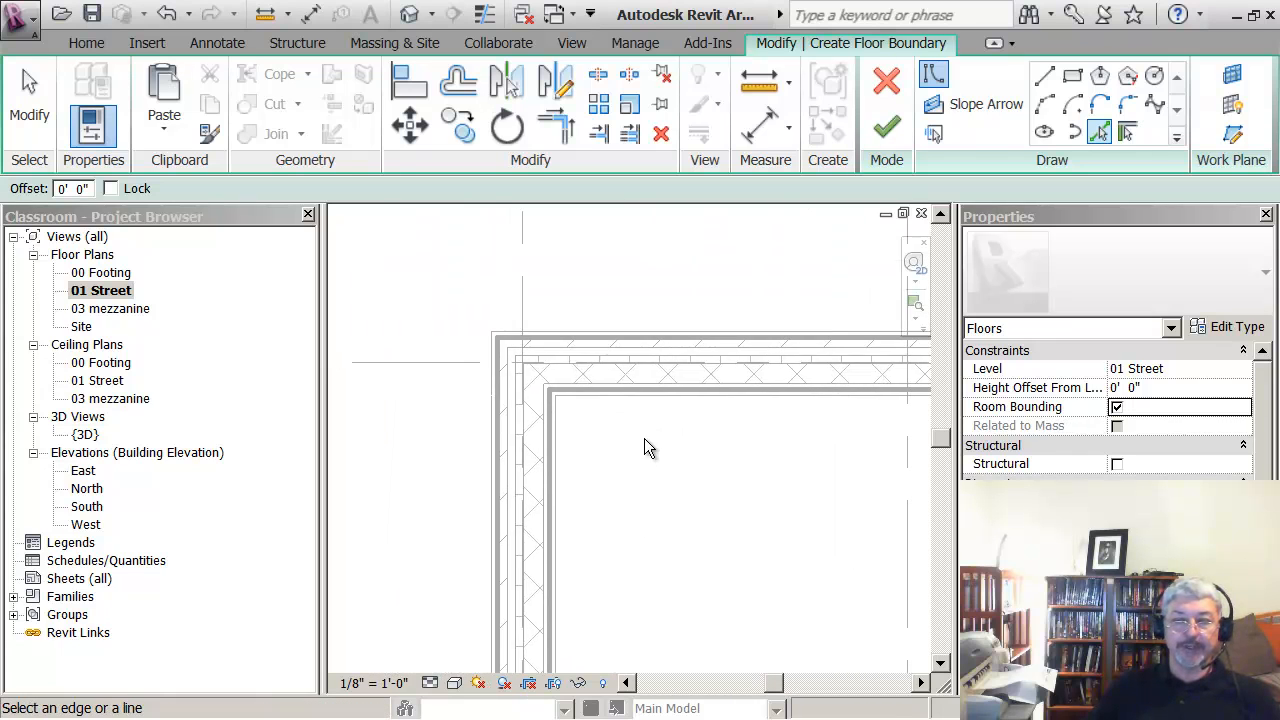
scroll(650, 444, "up", 2)
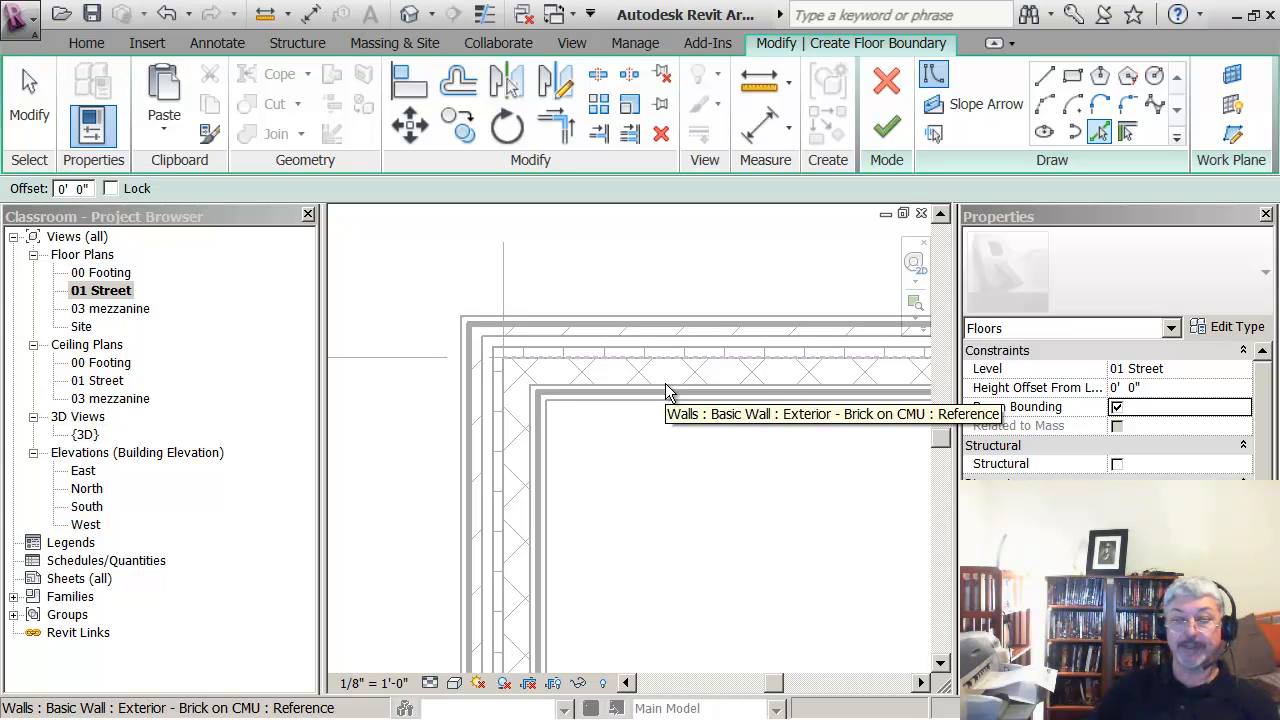
key("Tab")
left_click(667, 388)
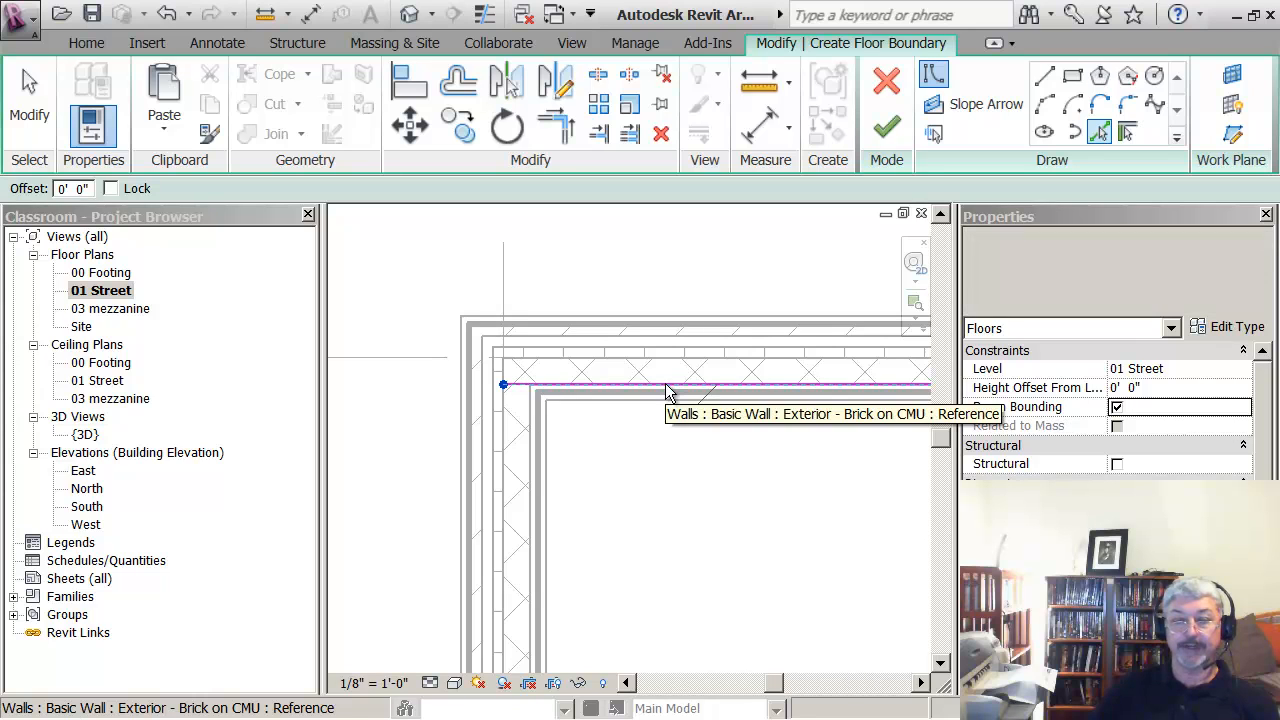
left_click(688, 416)
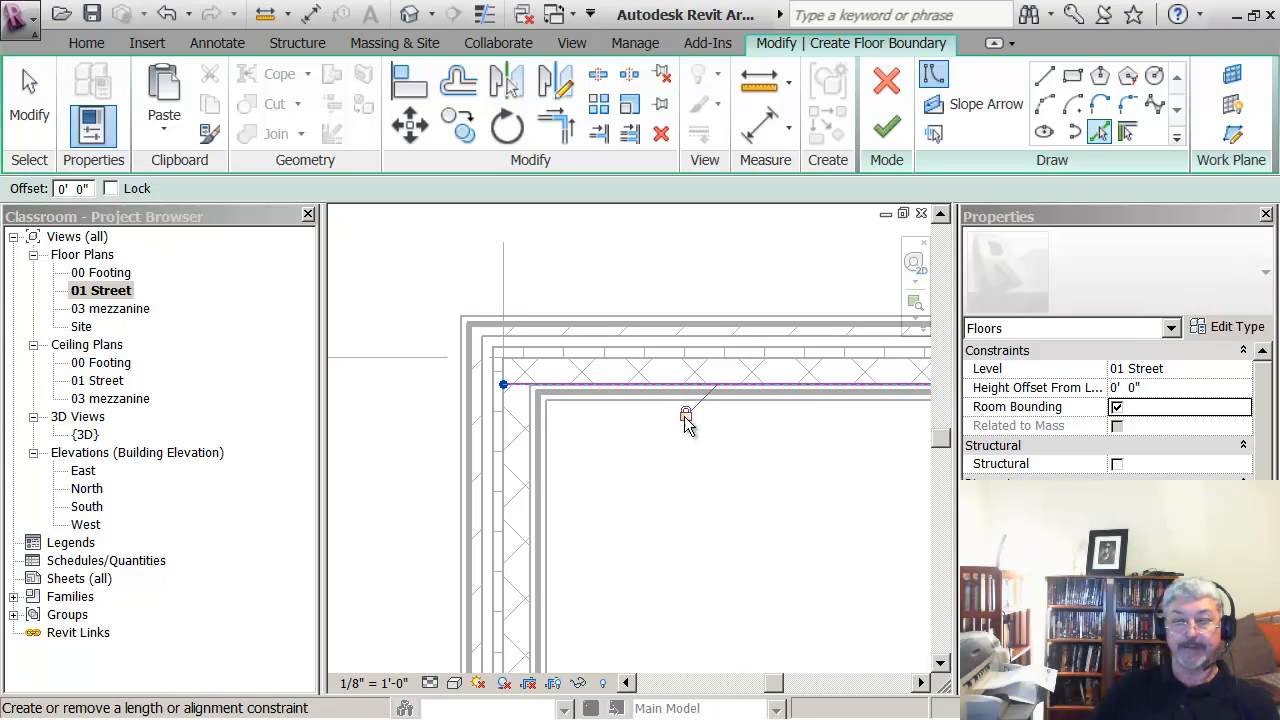
key("Tab")
left_click(531, 471)
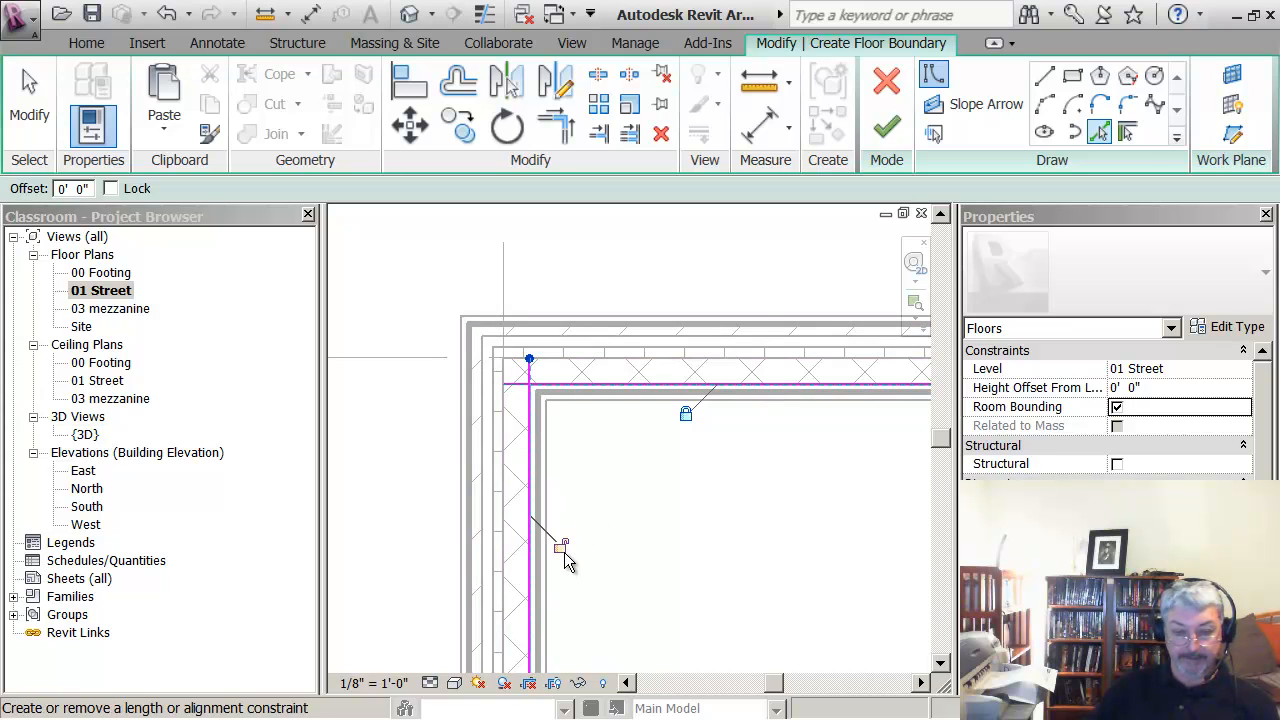
Sketch a horizontal boundary line above the plan's lower wall, chained to a shorter diagonal line rising from its right end
scroll(650, 525, "down", 4)
middle_click_drag(677, 523, 620, 483)
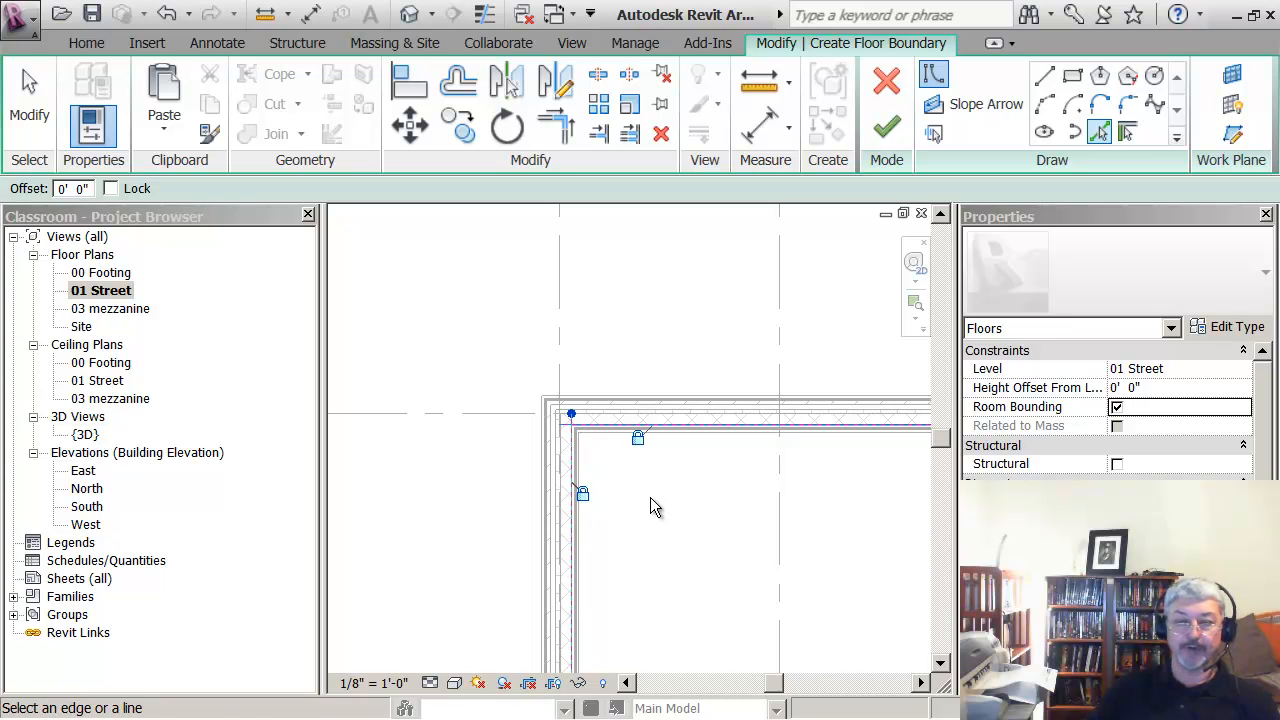
scroll(651, 509, "down", 1)
scroll(728, 546, "down", 2)
middle_click_drag(728, 546, 724, 487)
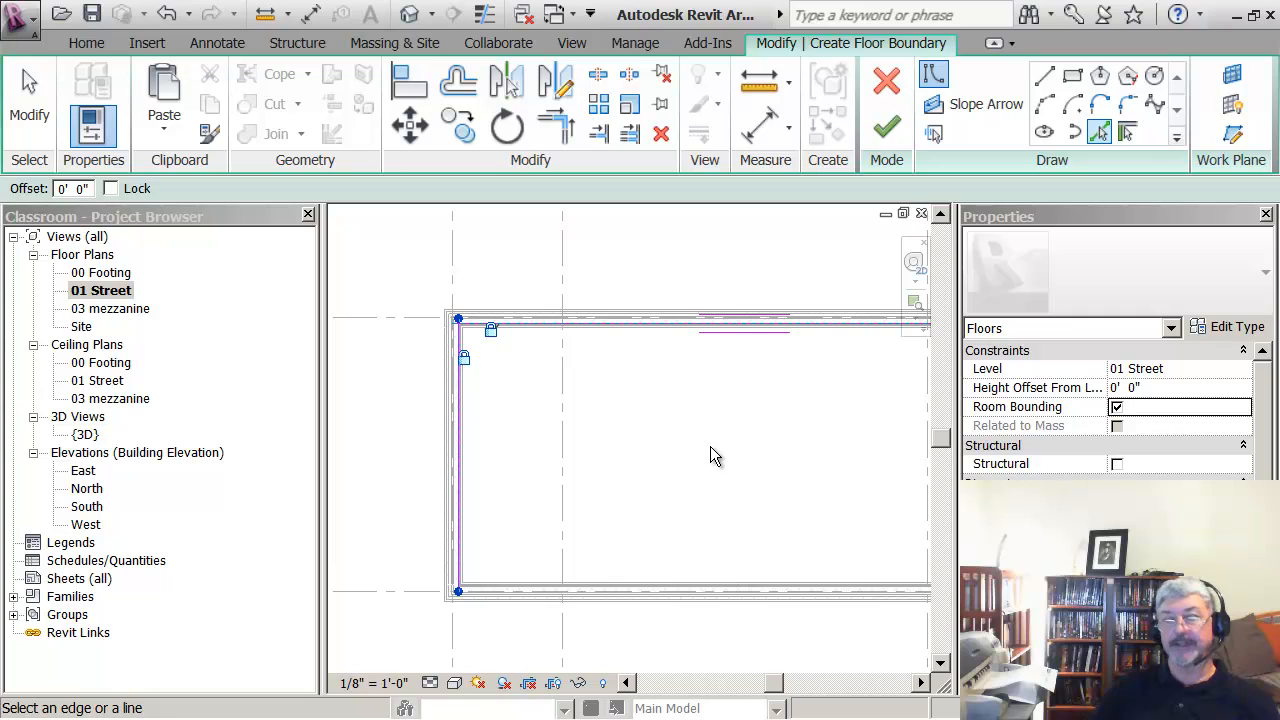
left_click(1043, 75)
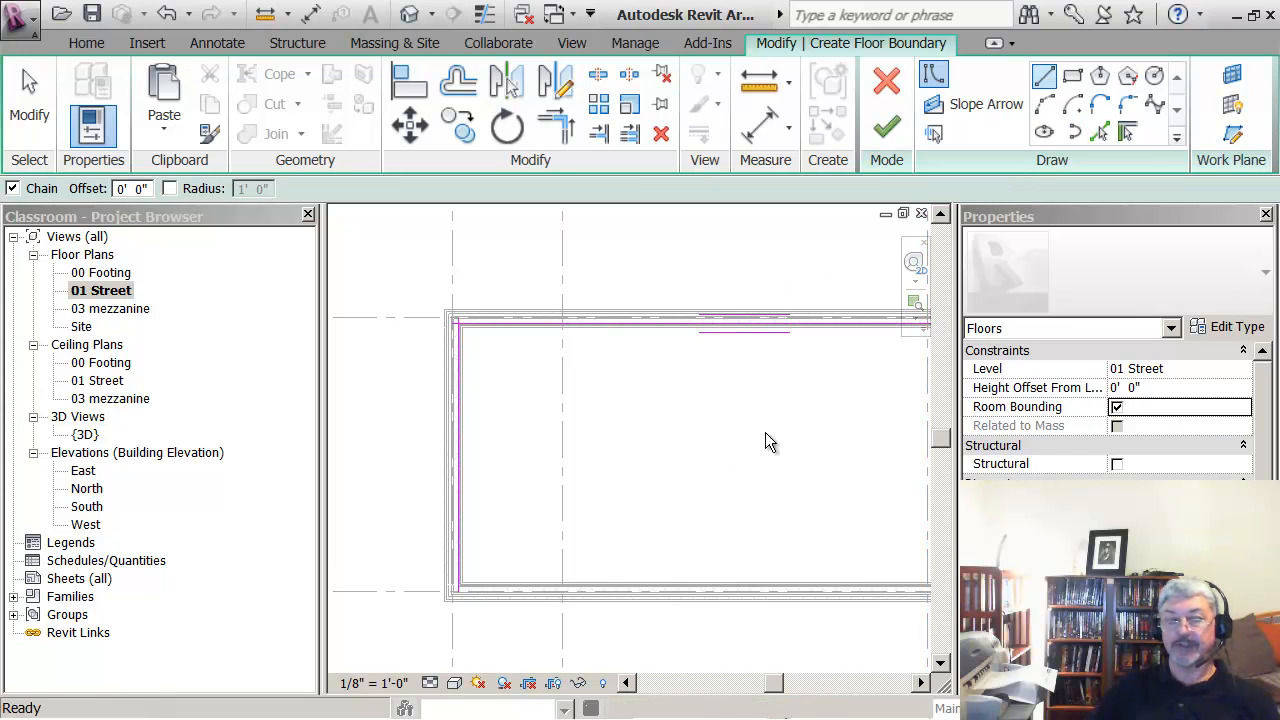
left_click(630, 545)
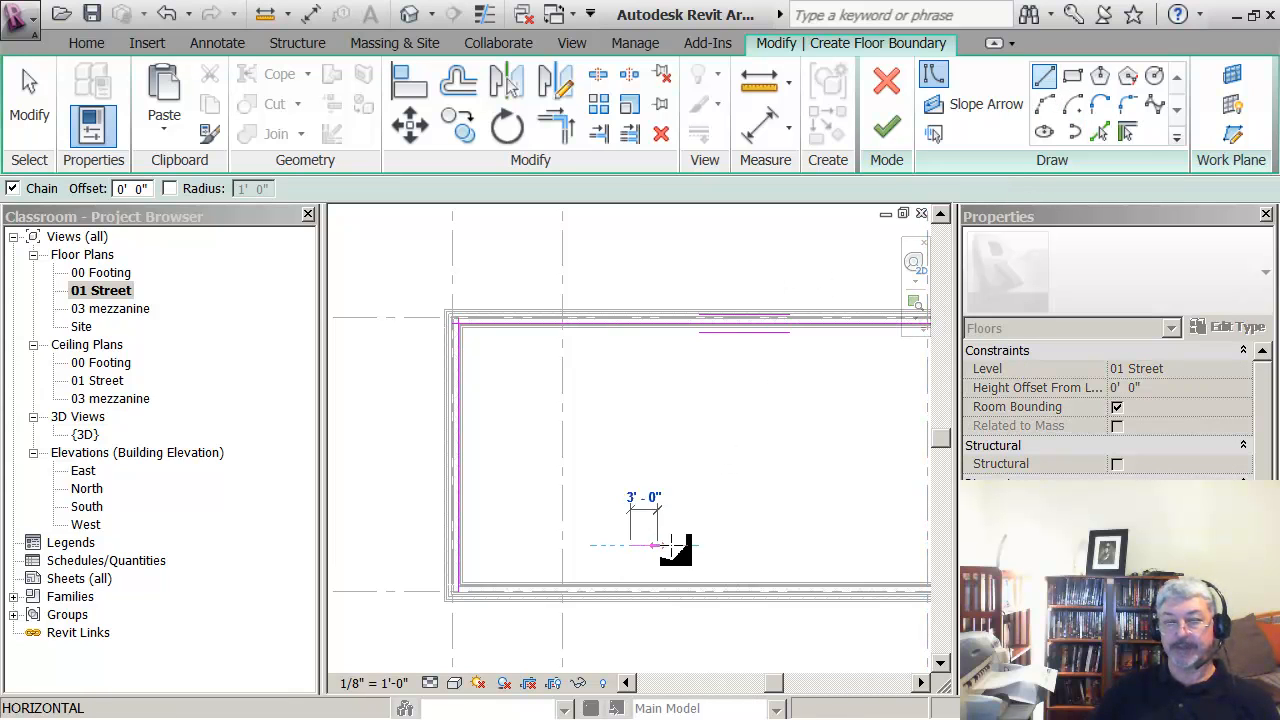
left_click(885, 545)
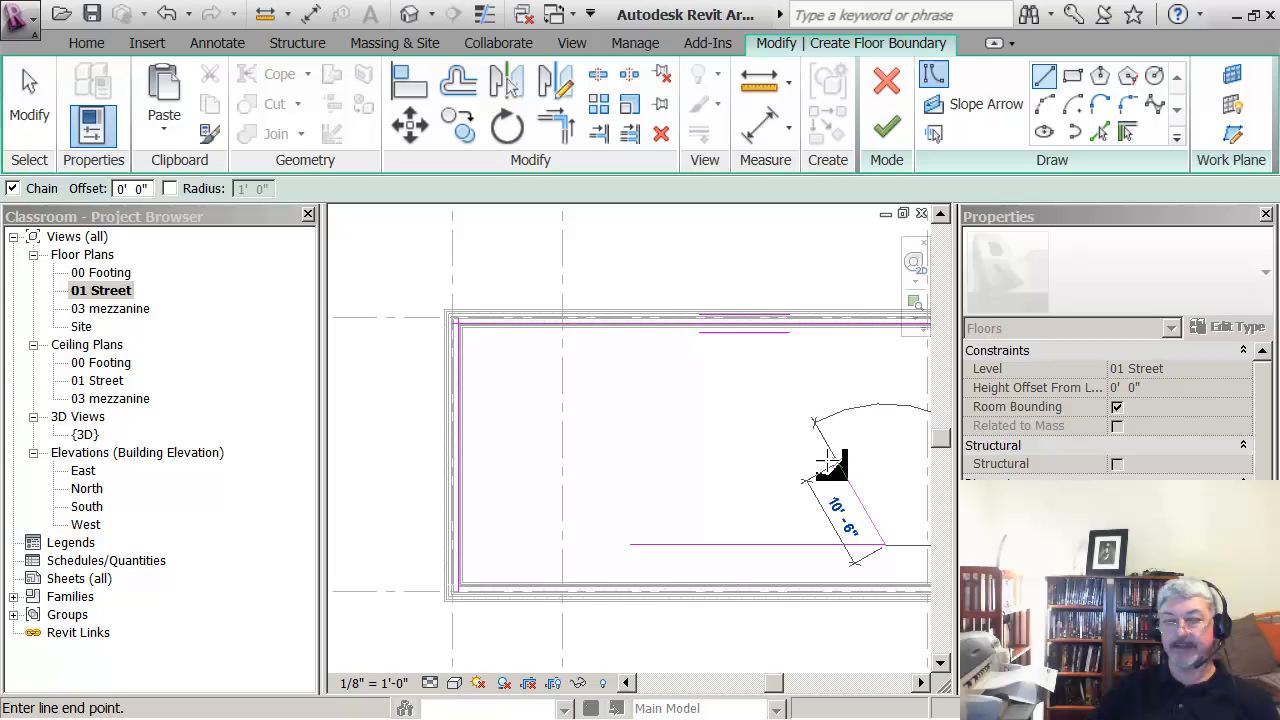
left_click(718, 490)
key("Escape")
key("Escape")
scroll(700, 490, "up", 1)
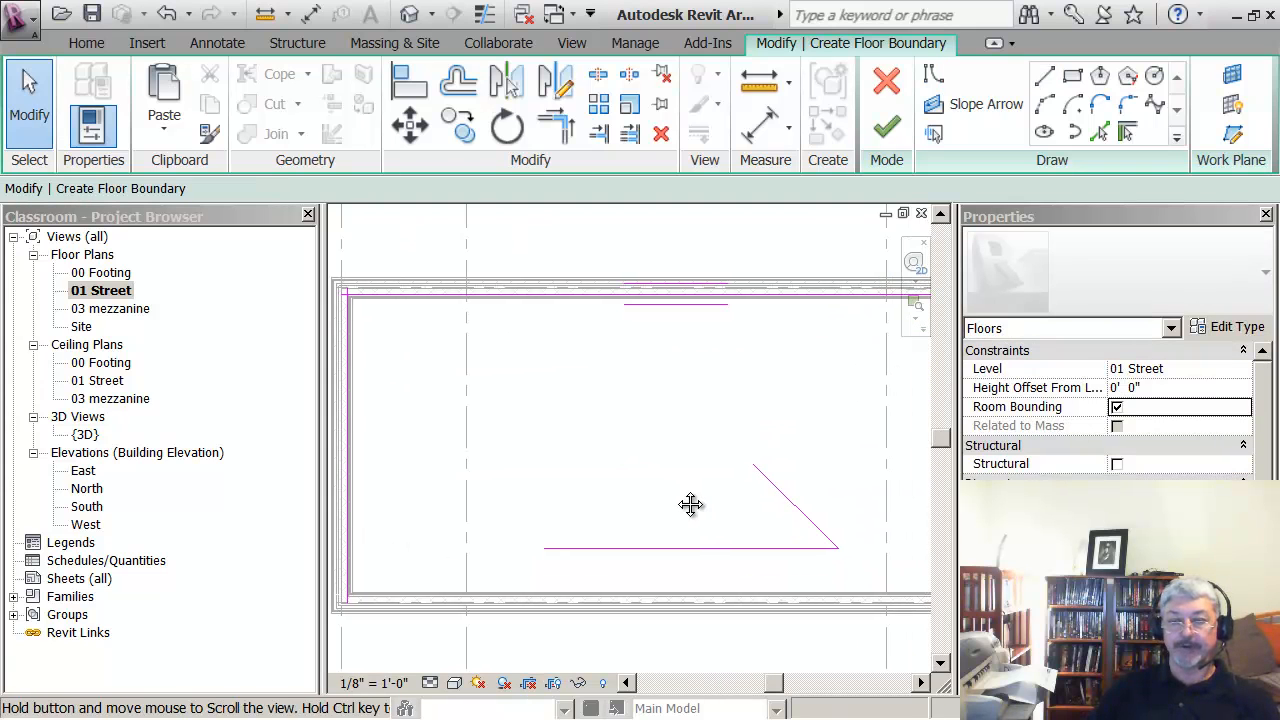
Align the horizontal boundary line with the inner CMU face of the plan's lower wall
scroll(690, 505, "down", 2)
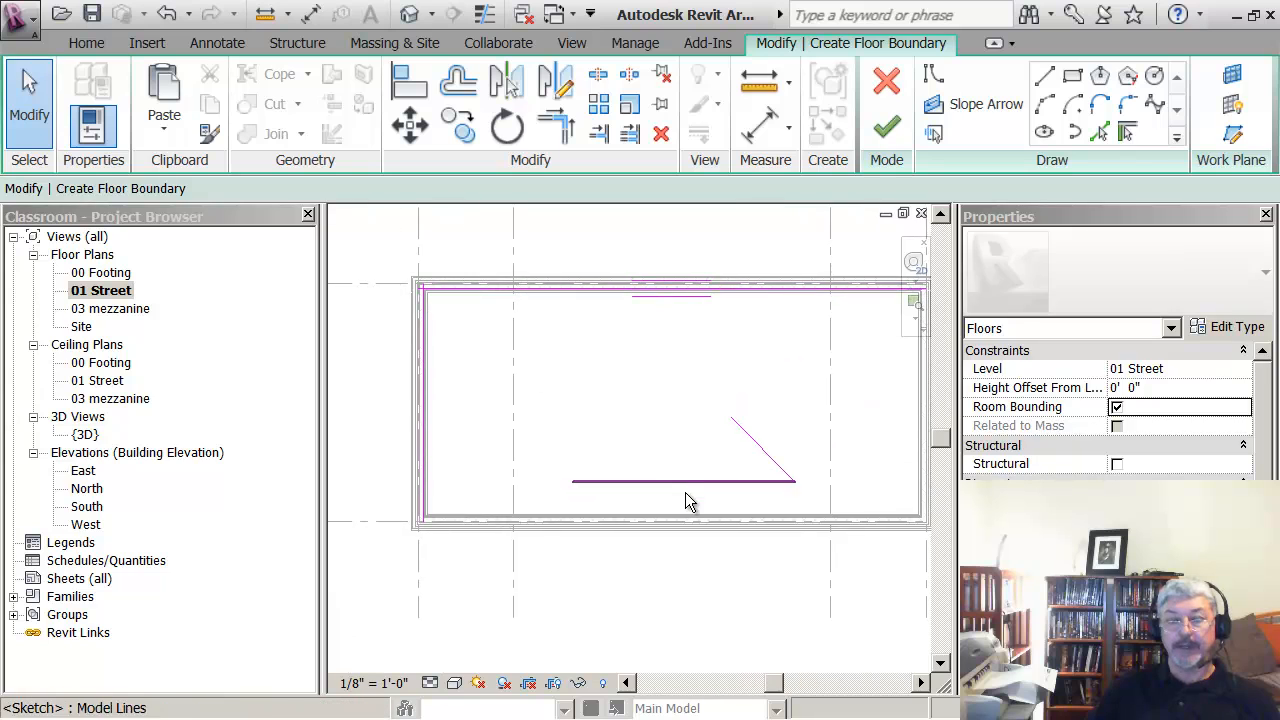
scroll(696, 520, "up", 3)
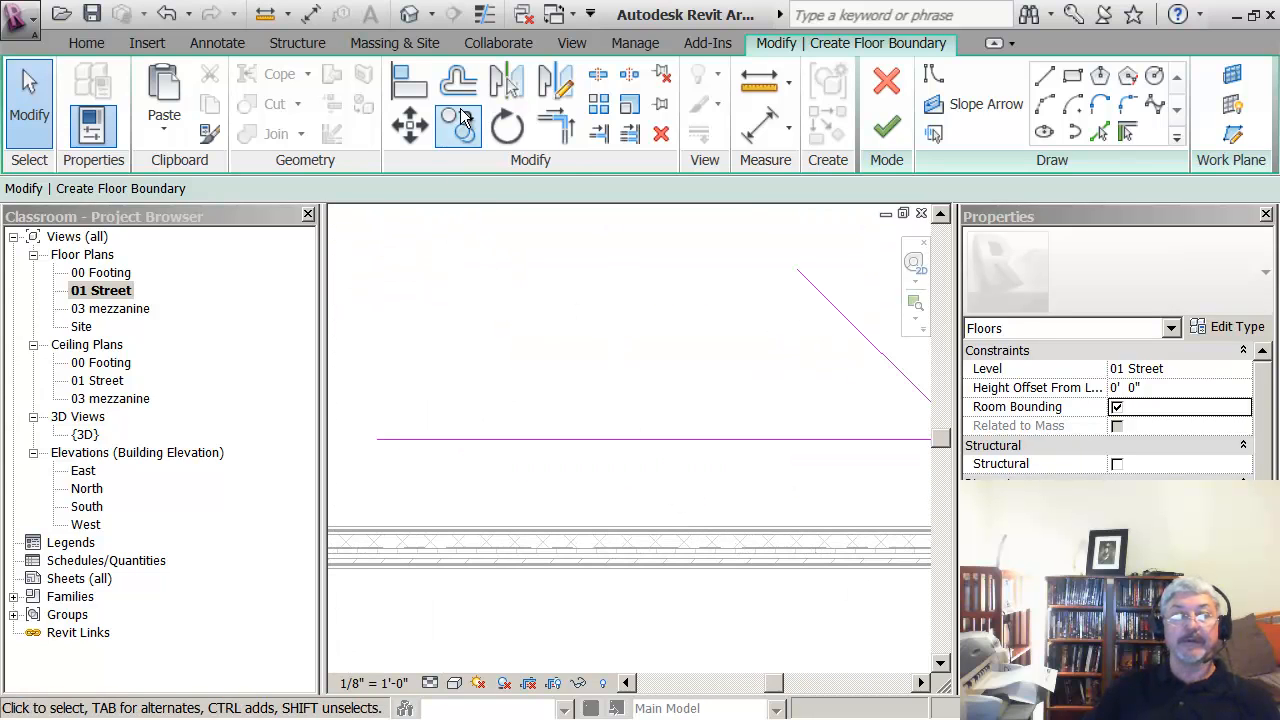
left_click(403, 87)
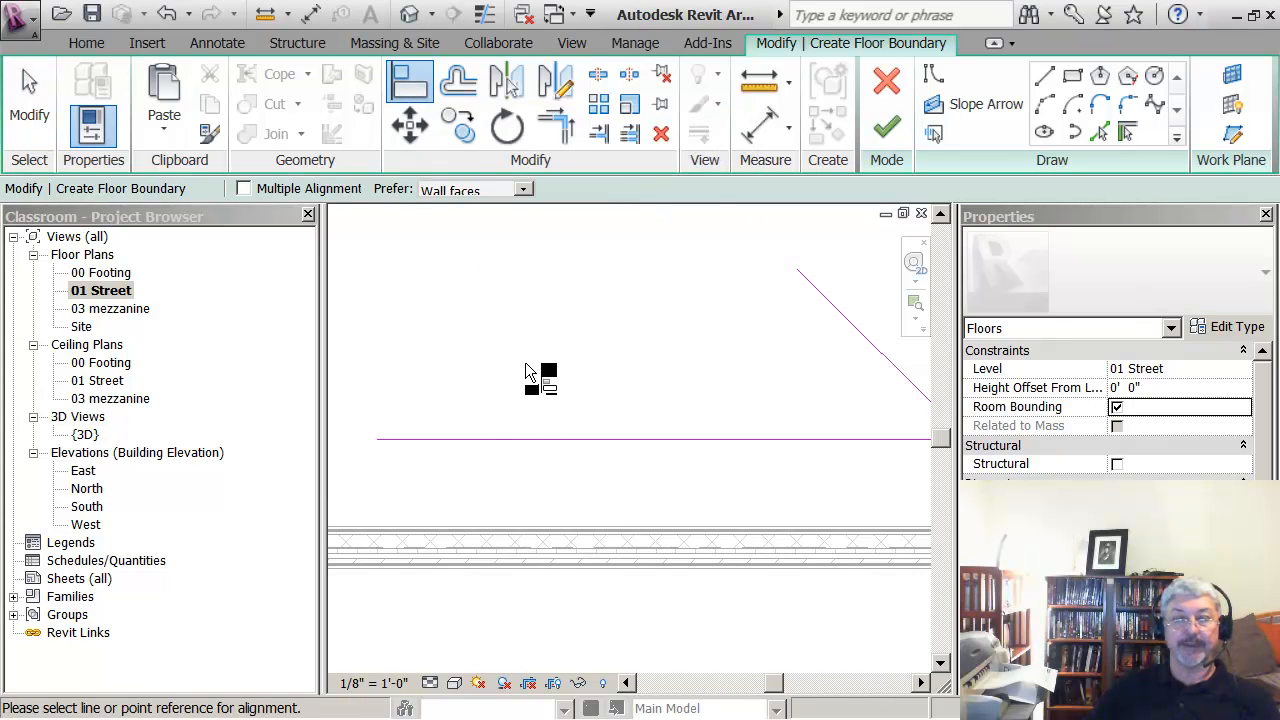
scroll(607, 545, "up", 2)
scroll(607, 545, "up", 2)
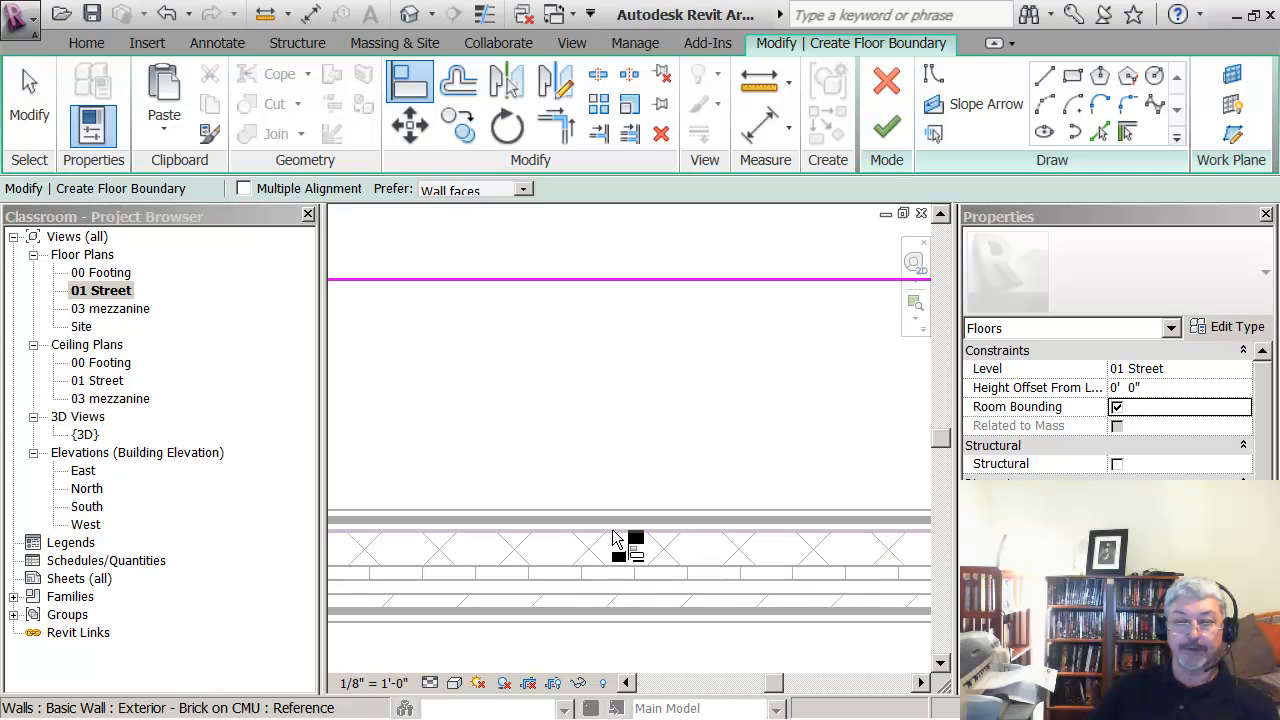
left_click(614, 535)
left_click(630, 284)
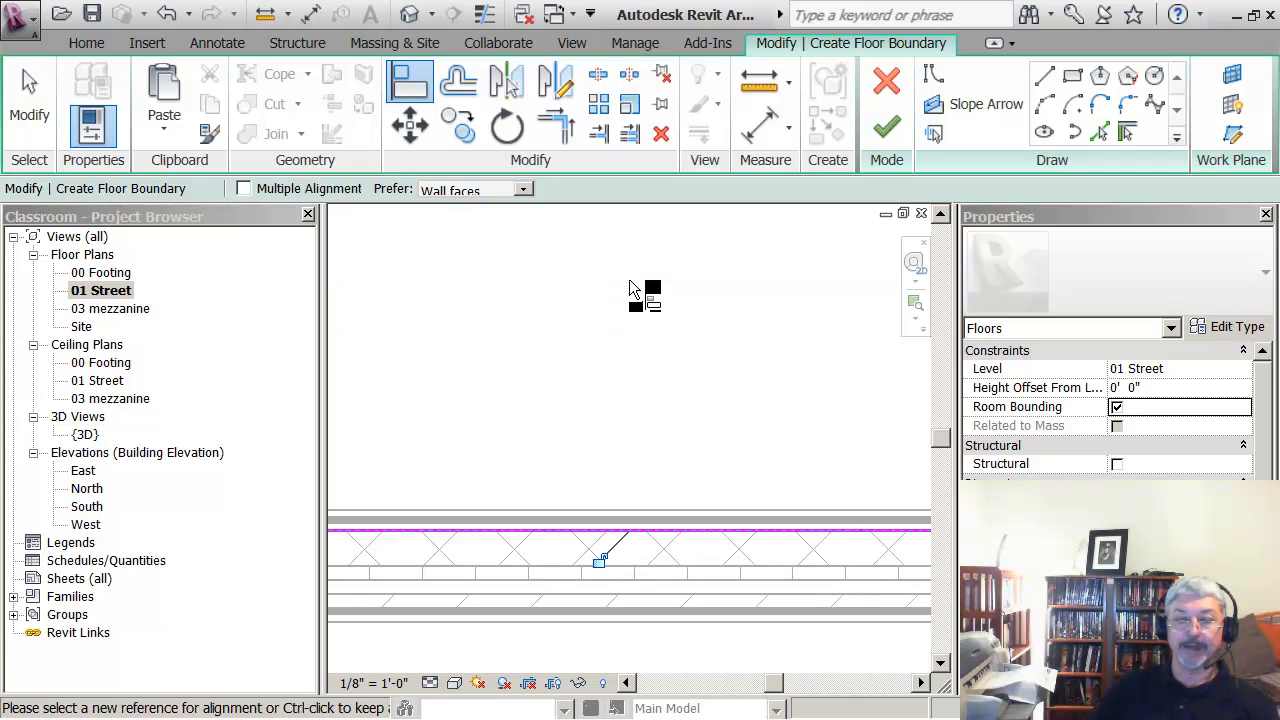
Align the diagonal boundary line with the inner CMU face of the plan's right wall and lock it there
middle_click_drag(671, 433, 762, 358)
scroll(682, 440, "up", 3)
scroll(713, 422, "down", 1)
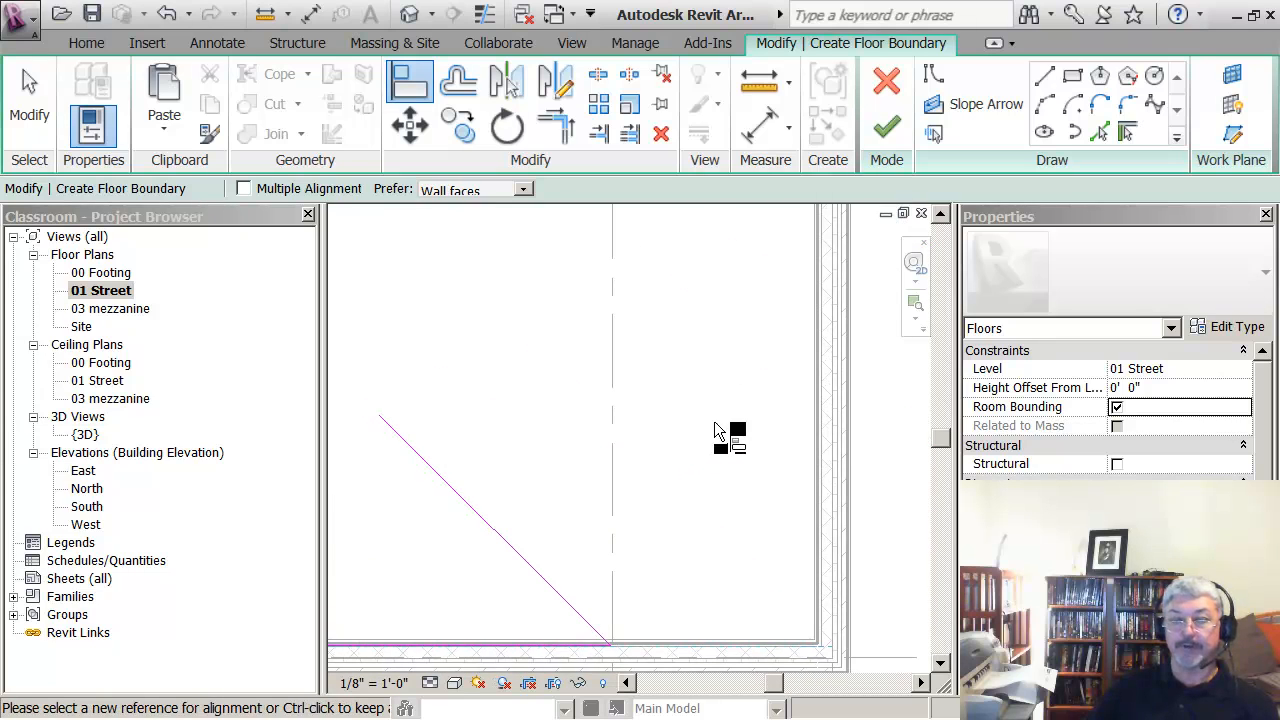
left_click(823, 457)
left_click(521, 555)
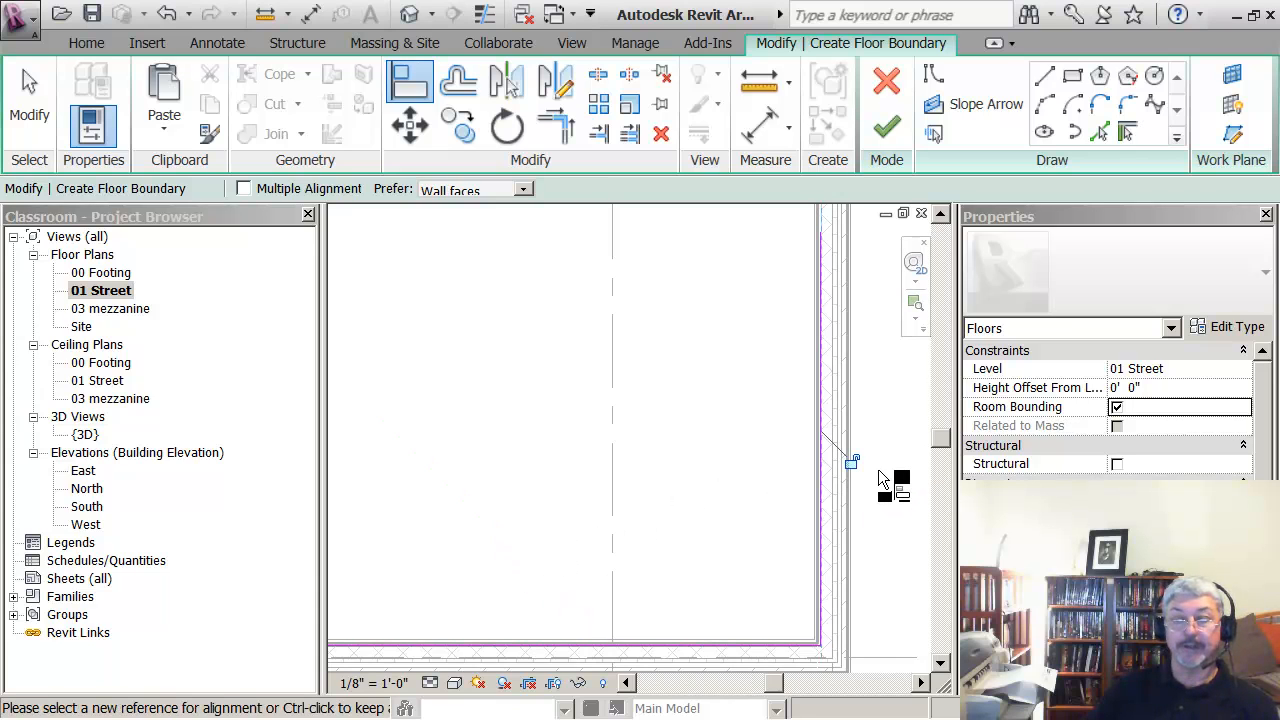
scroll(621, 444, "down", 2)
scroll(621, 444, "down", 1)
middle_click_drag(621, 444, 806, 477)
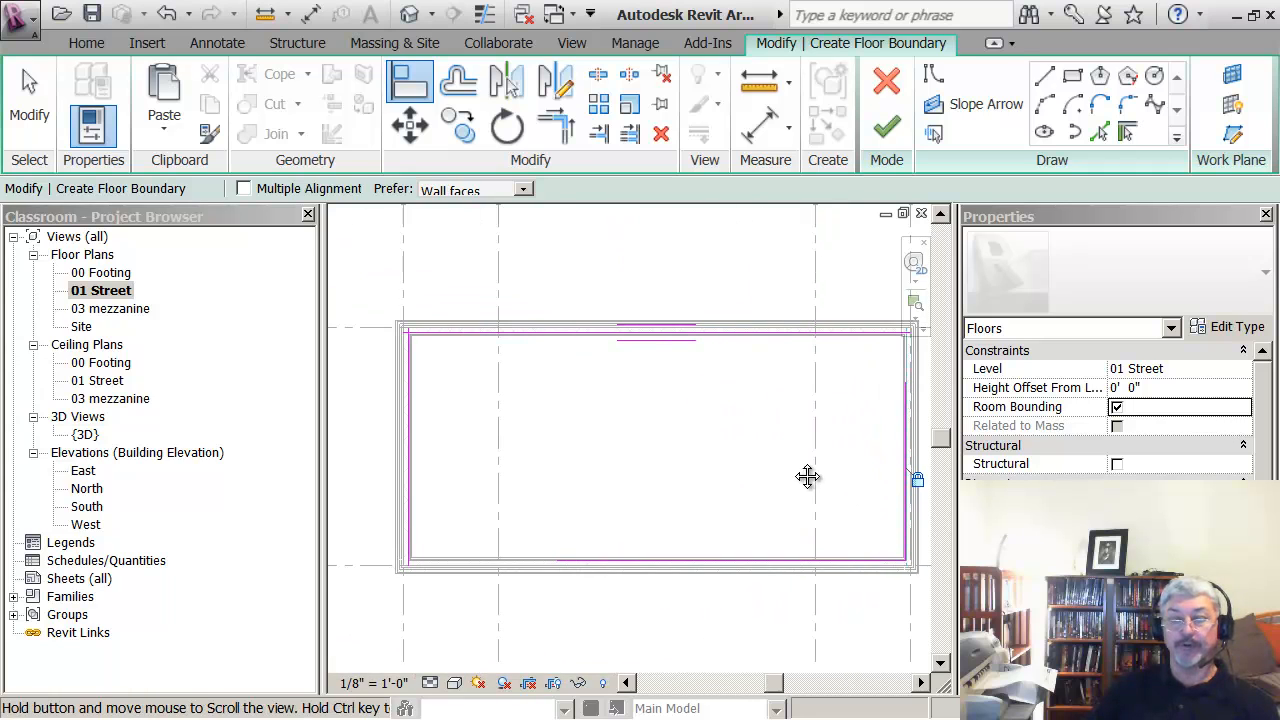
key("Escape")
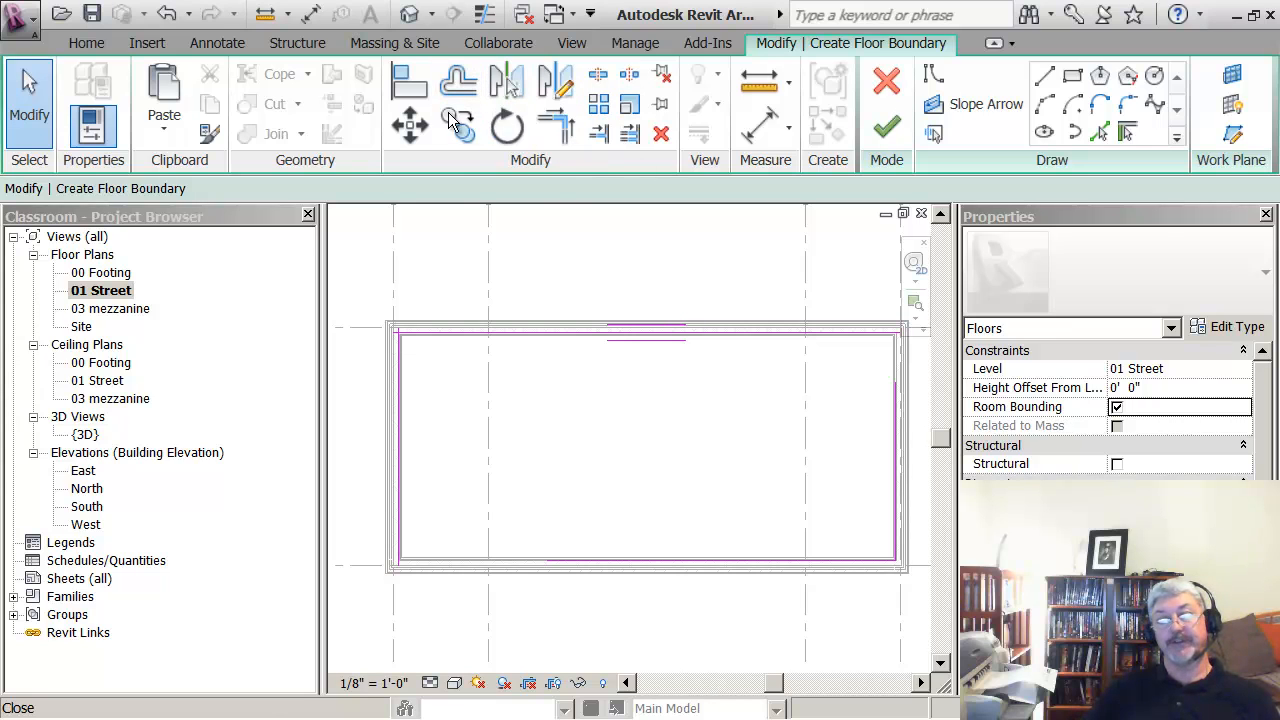
Trim or extend the boundary lines to clean corners at the upper left, upper right and lower left, closing the floor loop
left_click(558, 130)
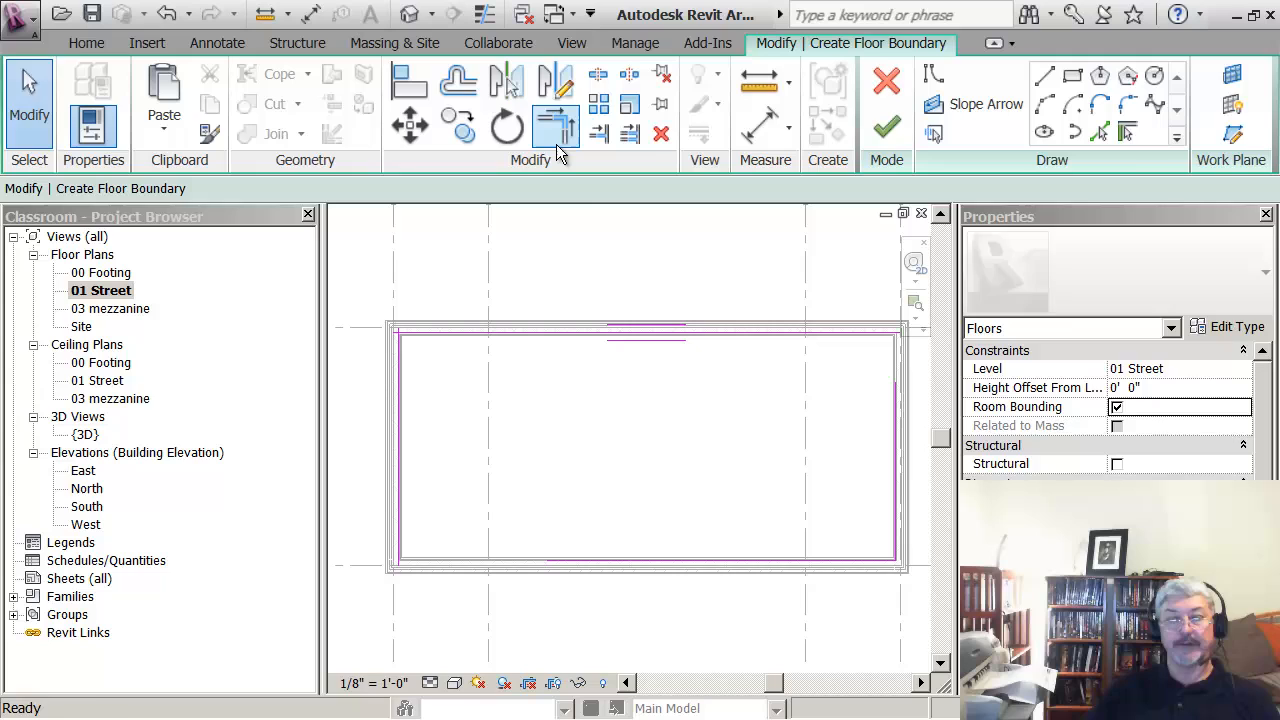
left_click(398, 378)
left_click(448, 332)
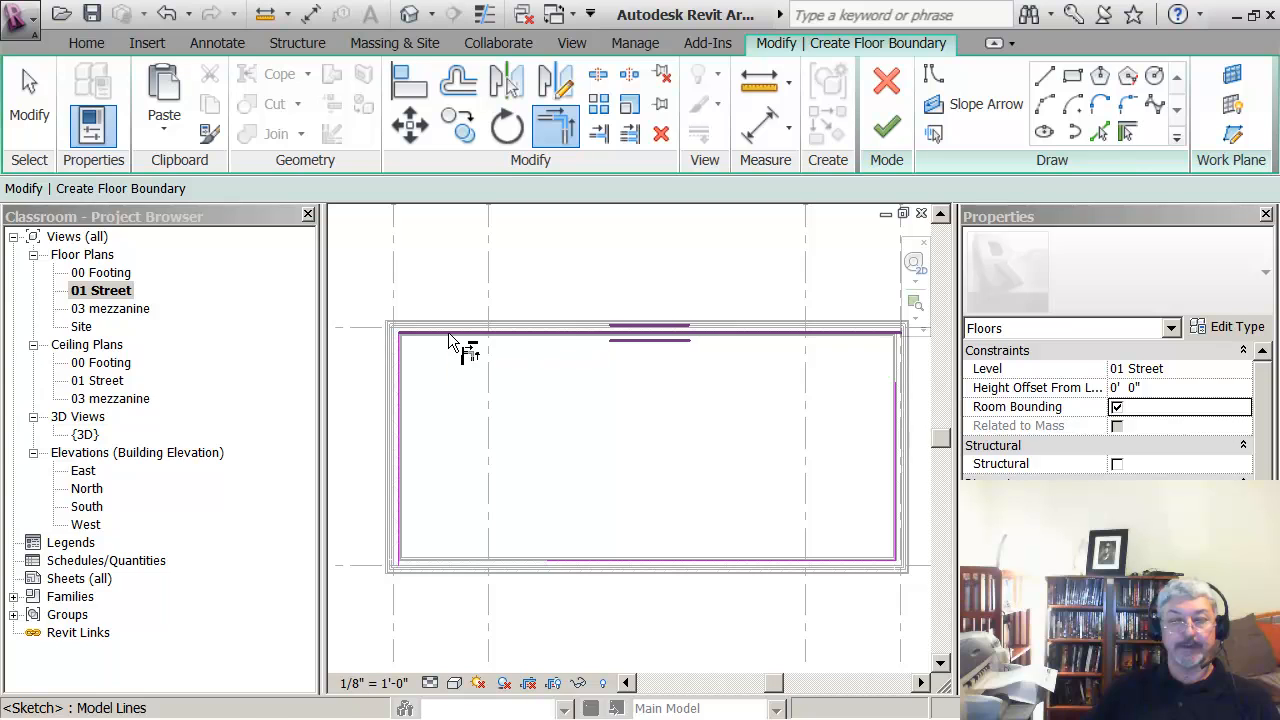
left_click(897, 440)
left_click(871, 338)
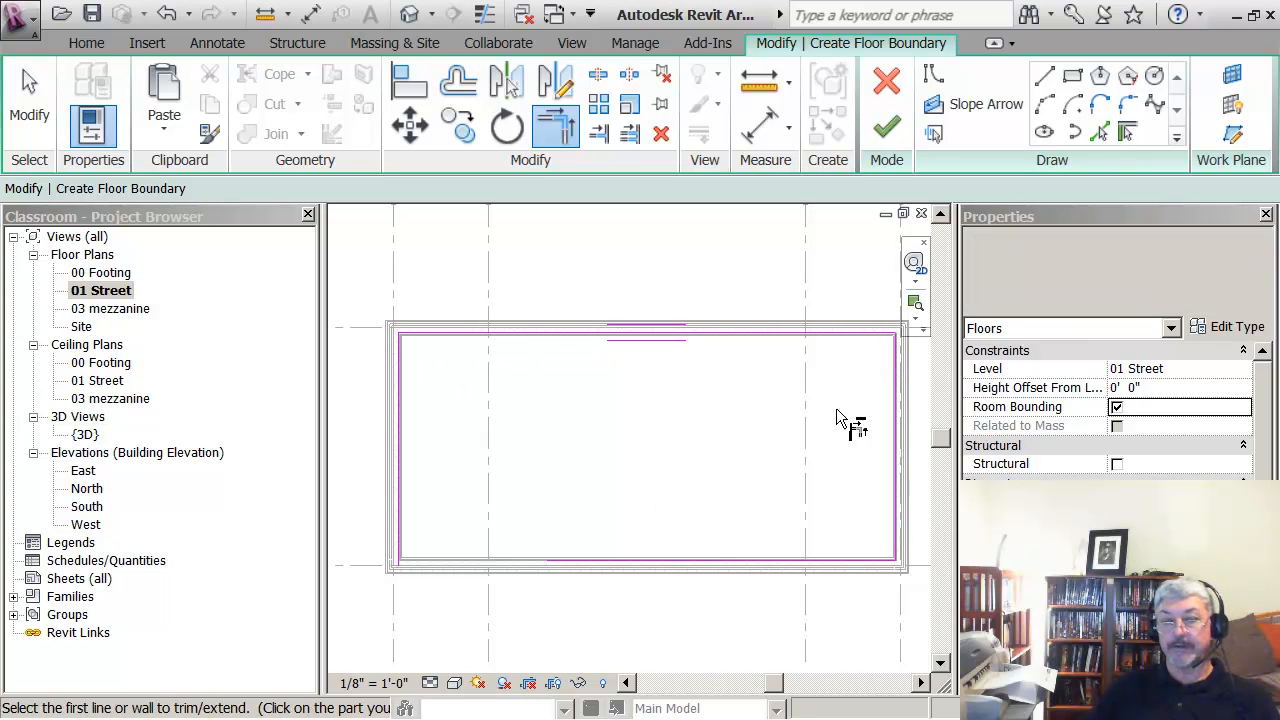
left_click(565, 558)
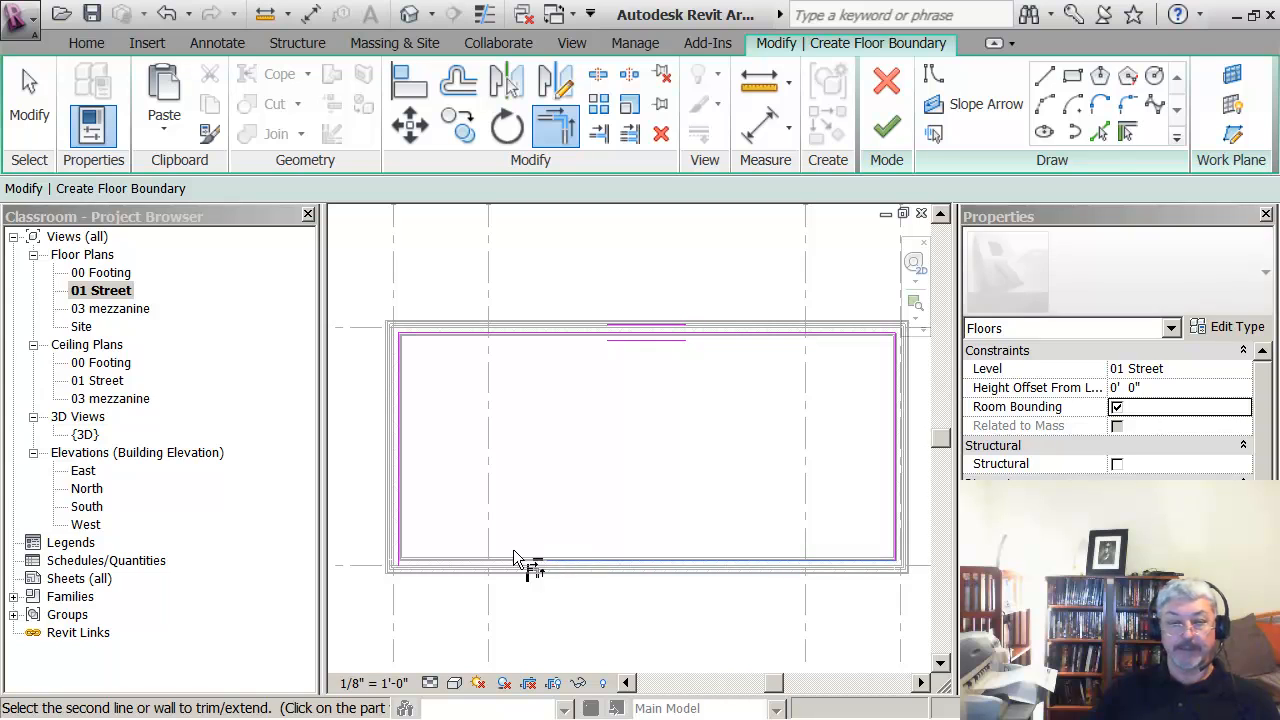
left_click(402, 540)
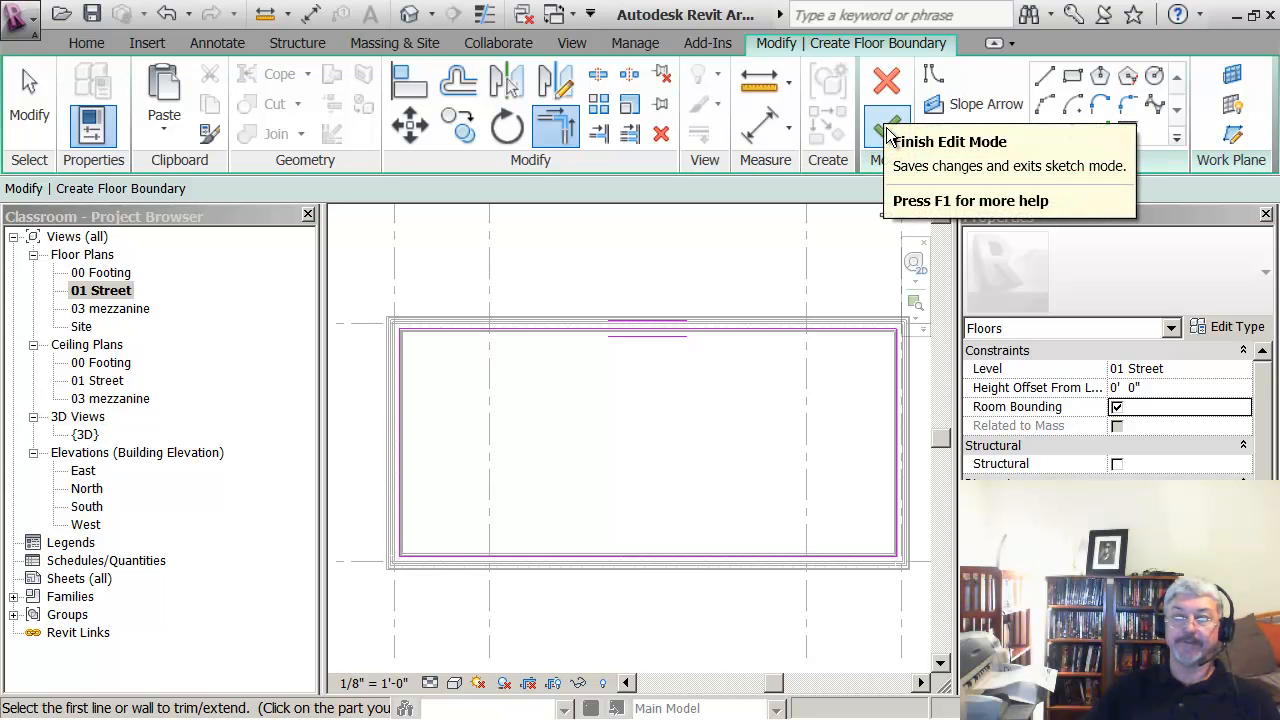
Finish the floor boundary sketch and decline attaching the walls to the floor's bottom
left_click(882, 137)
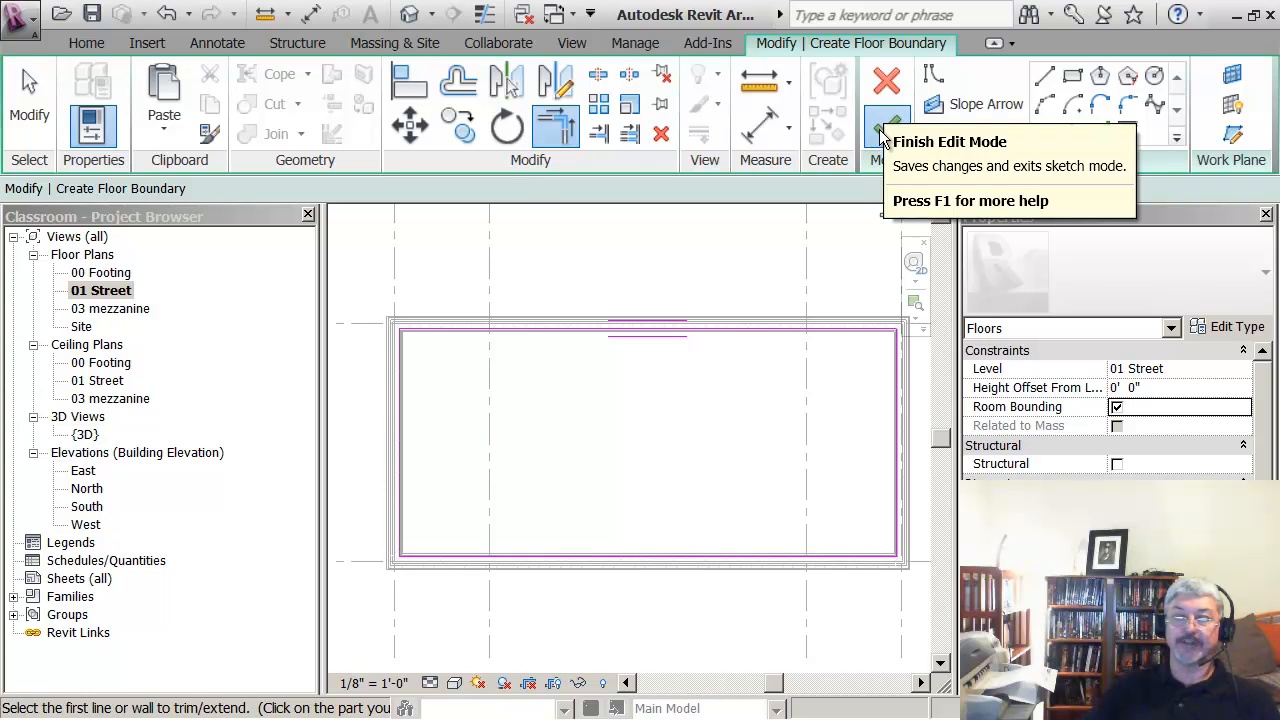
left_click_drag(691, 262, 443, 123)
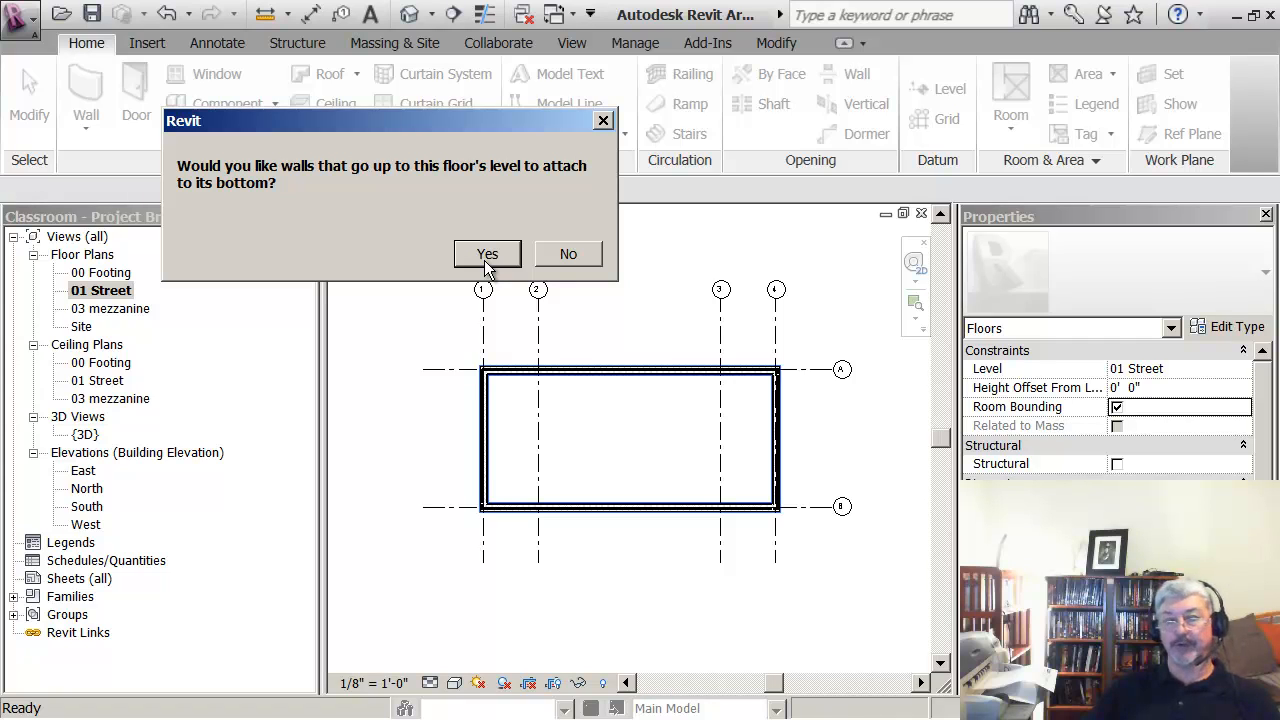
left_click(591, 254)
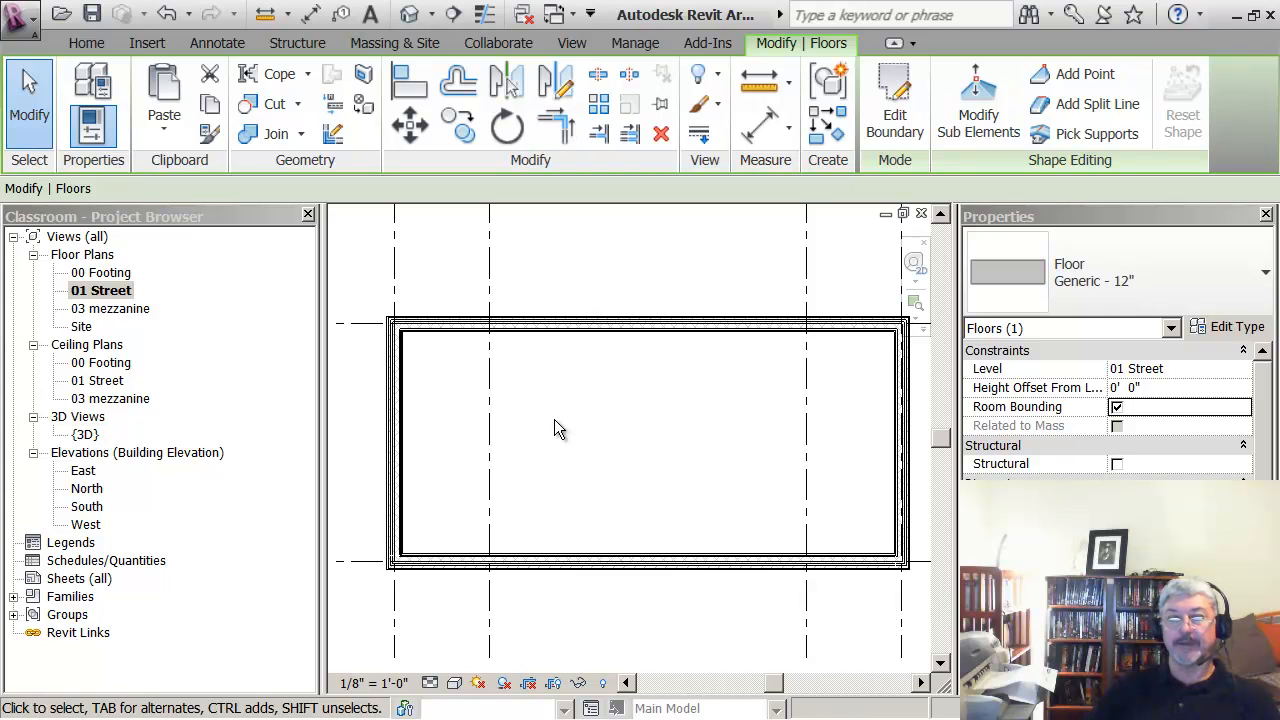
Deselect the new floor and display the building in the {3D} view
left_click(409, 14)
key("Escape")
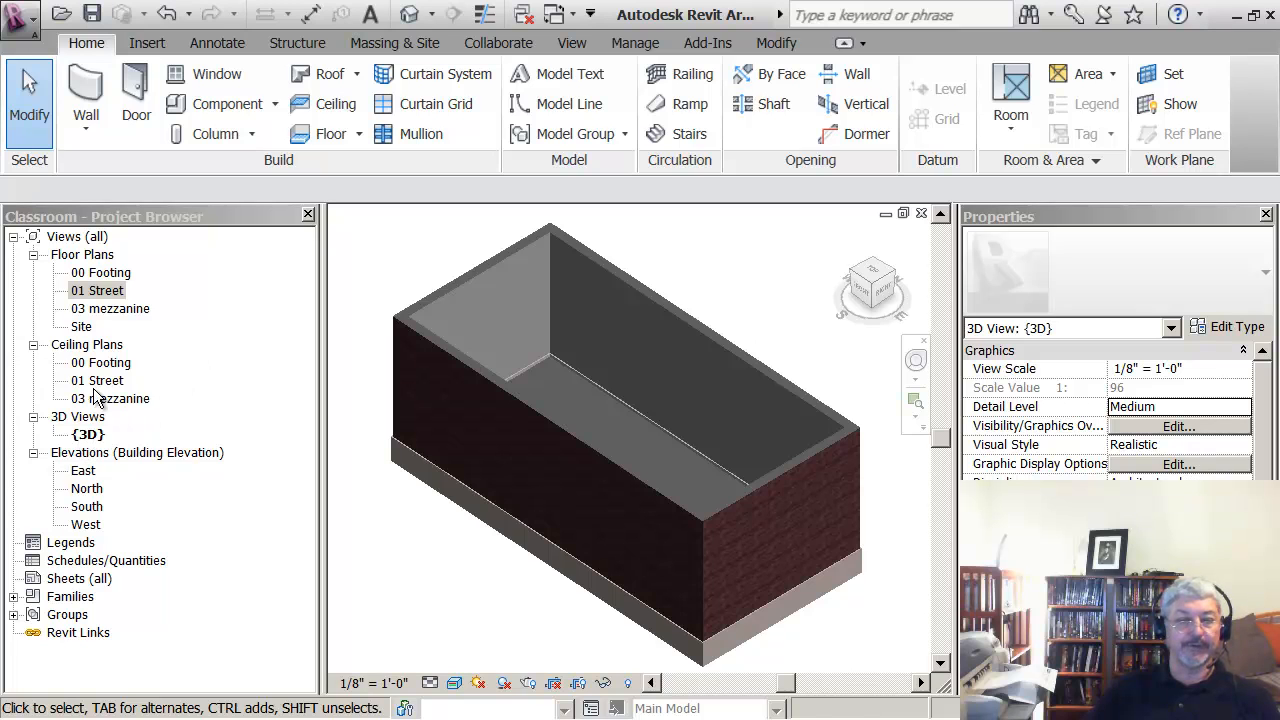
double_click(98, 290)
double_click(86, 435)
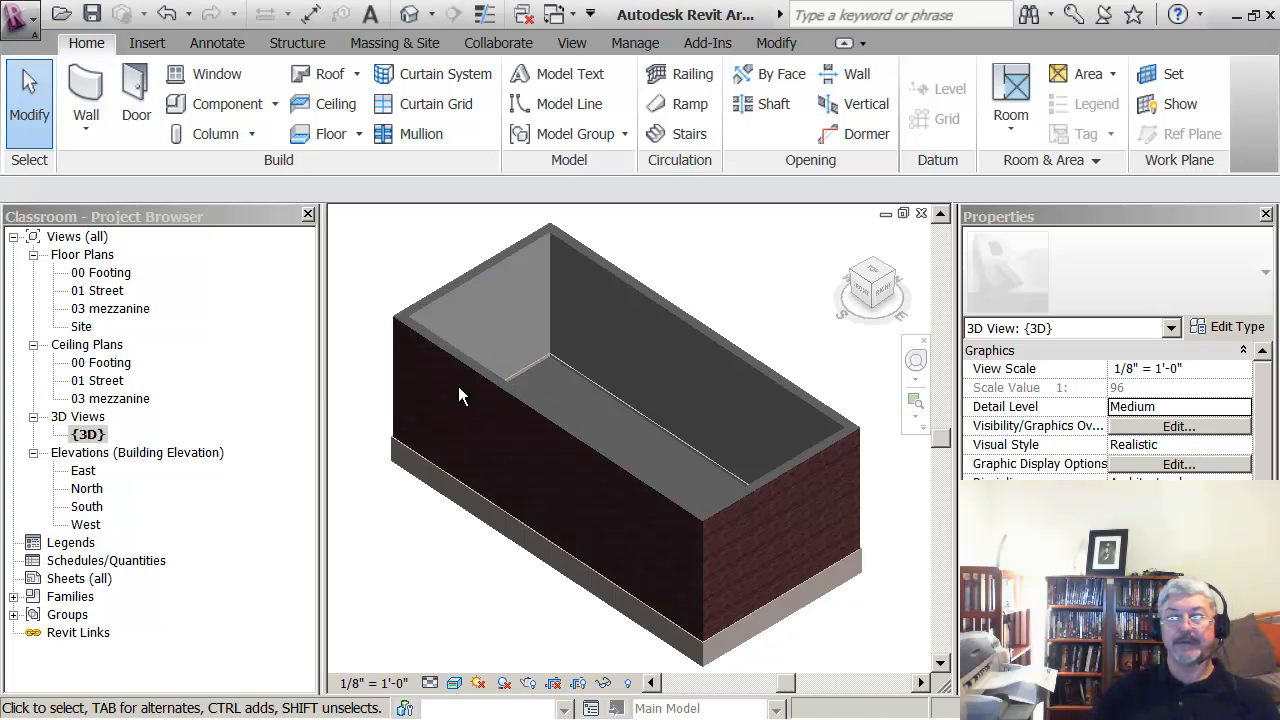
Change the type of the floor inside the walls to Wood Joist 10" - Ceramic Tile
left_click(570, 373)
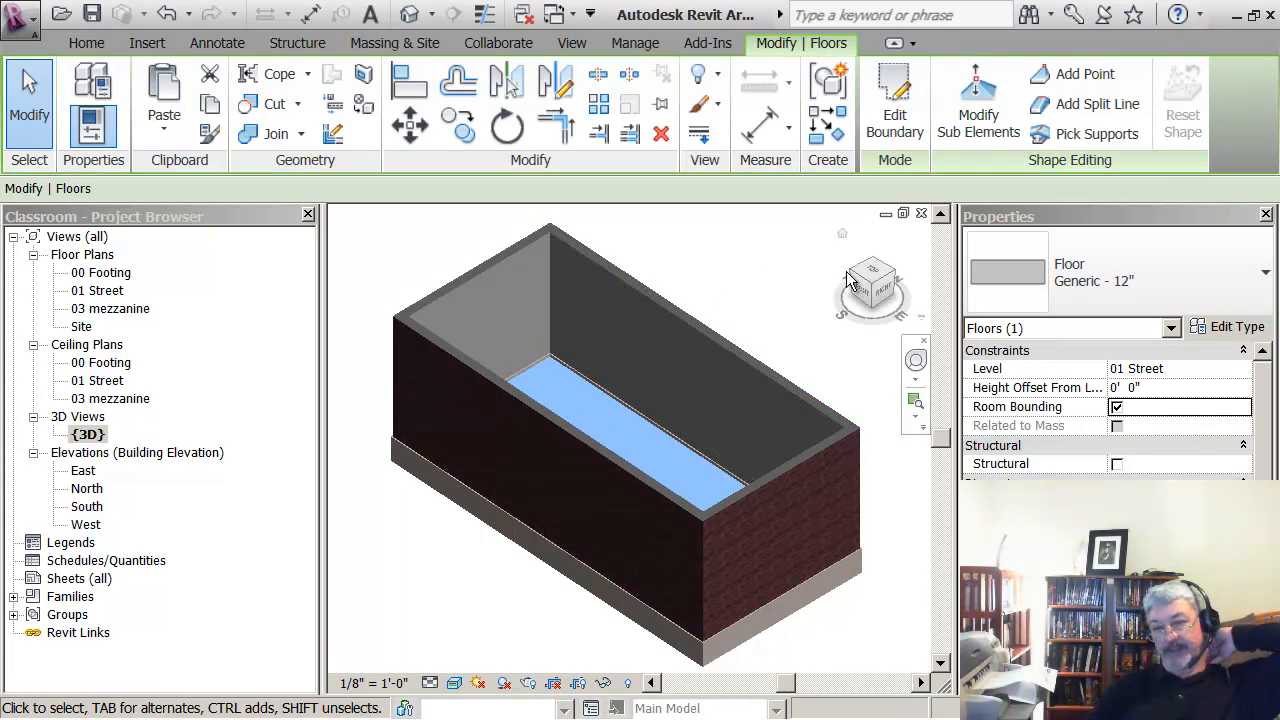
left_click(1265, 278)
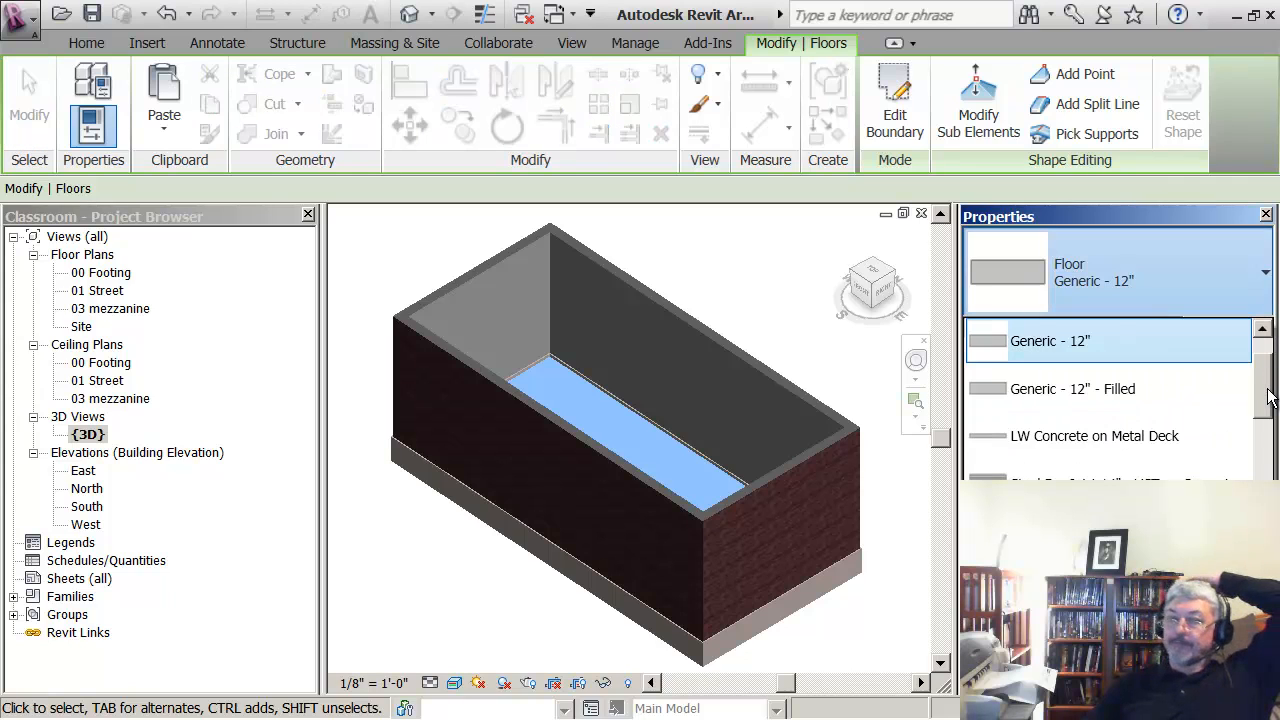
left_click_drag(1268, 398, 1264, 425)
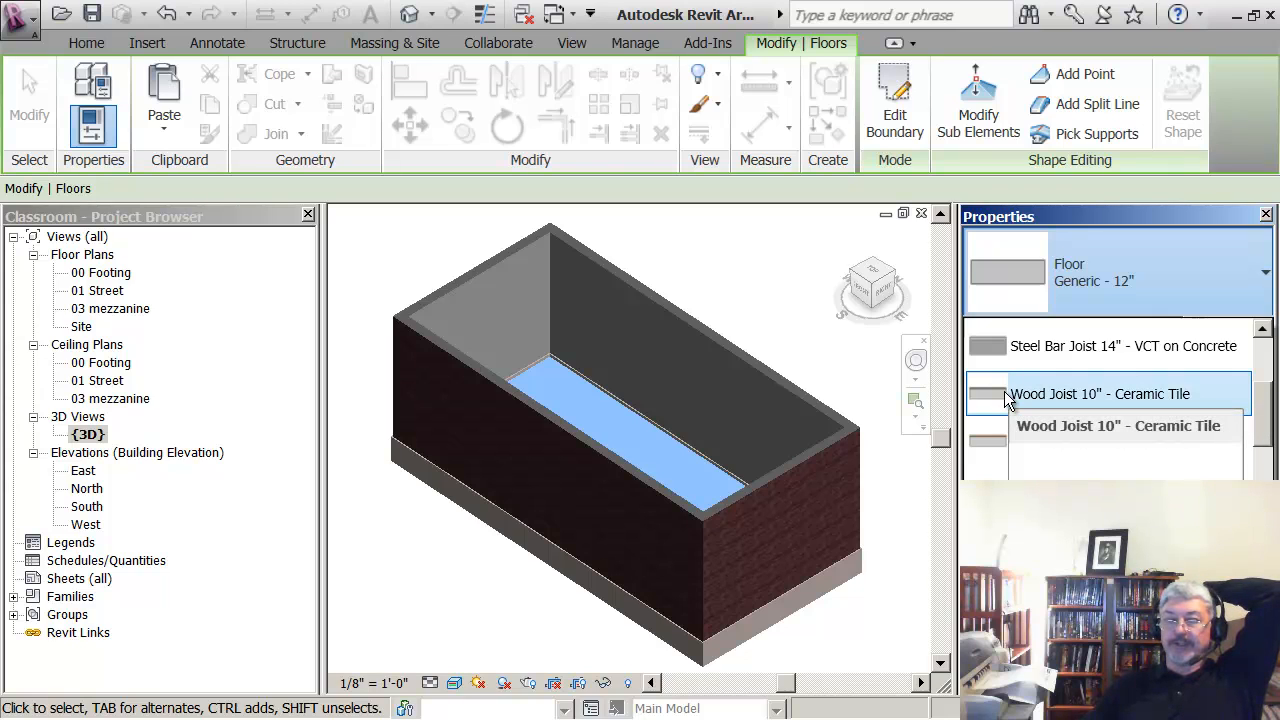
left_click(1050, 394)
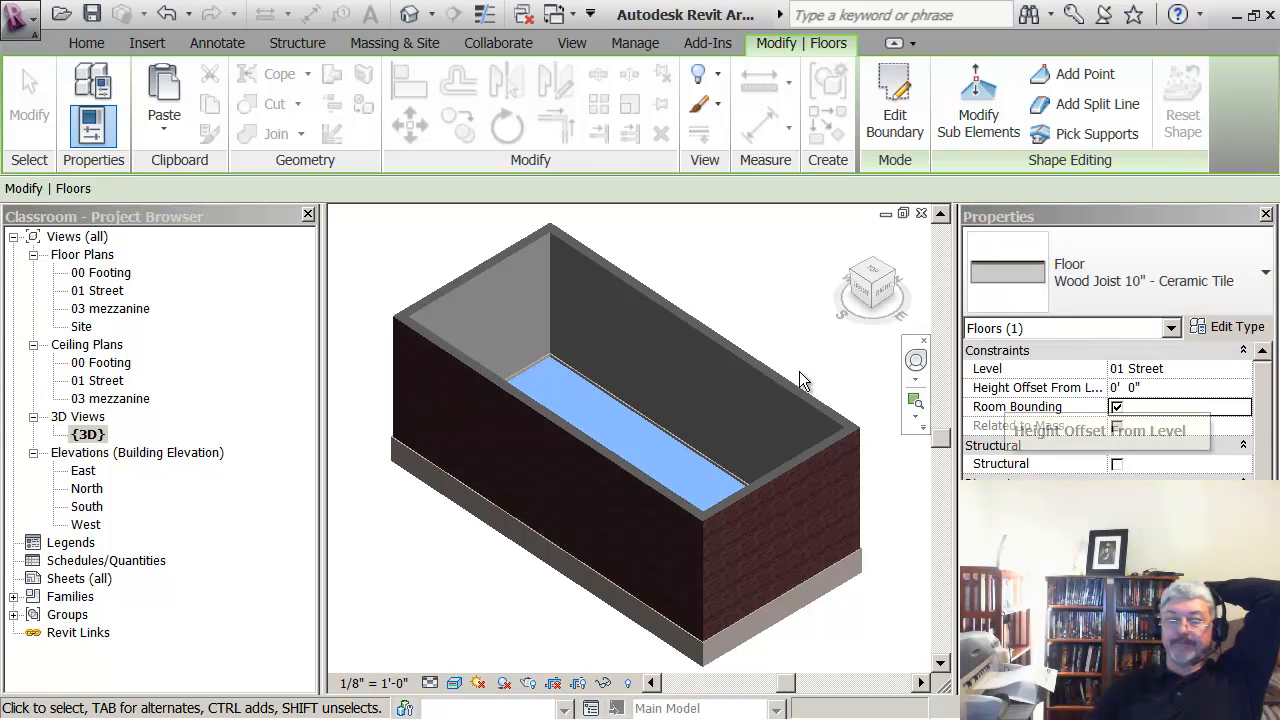
left_click(778, 319)
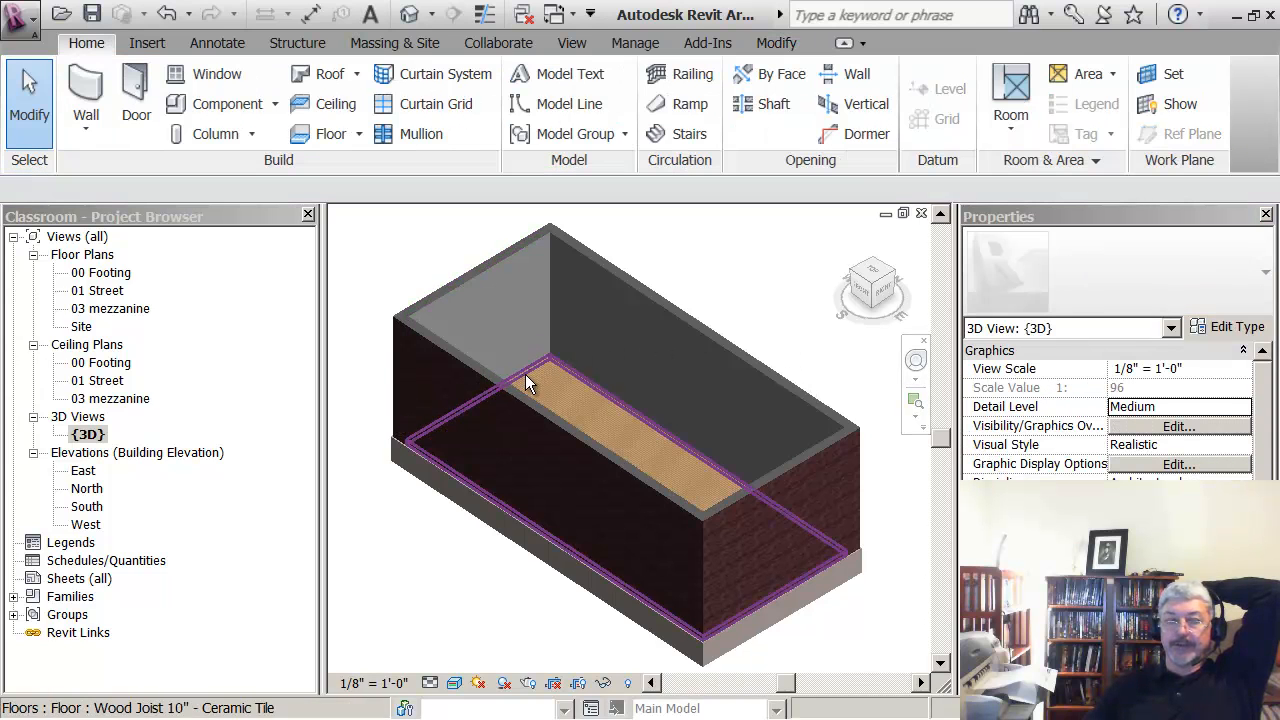
Choose the Realistic visual style and examine the tiled floor up close where it meets the wall corner
left_click(455, 682)
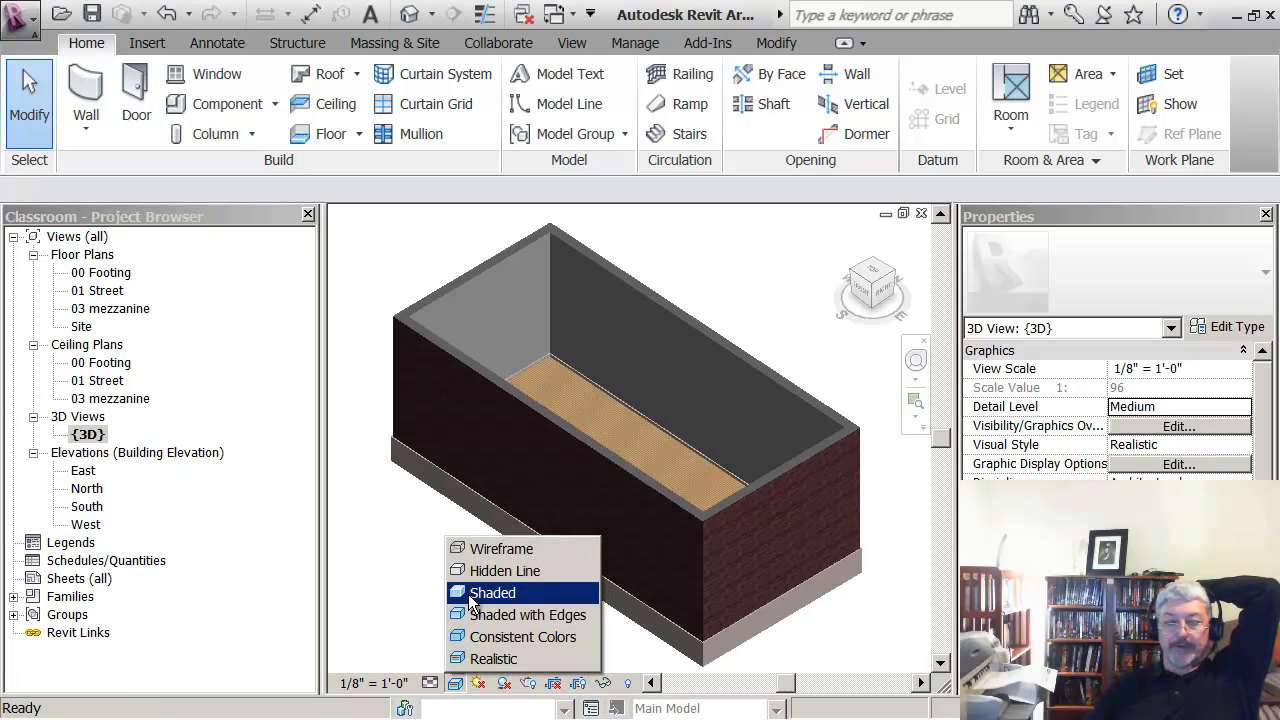
left_click(470, 660)
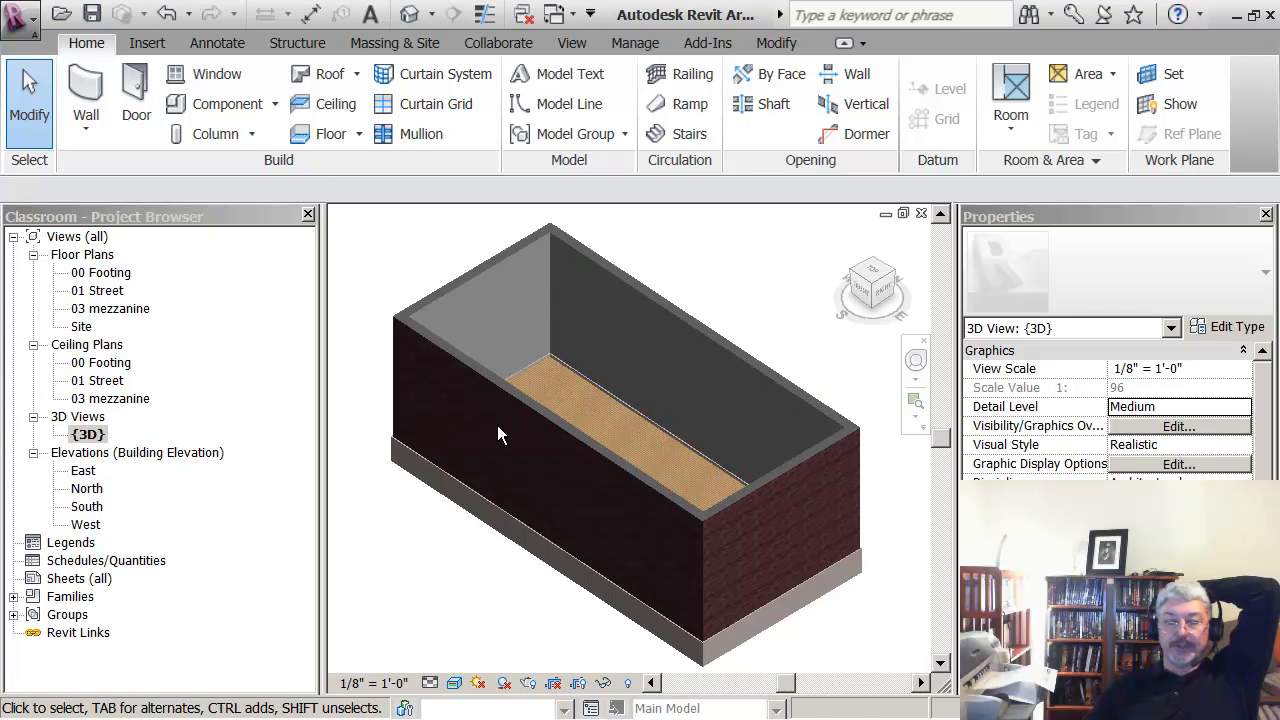
middle_click_drag(443, 541, 638, 366, "shift")
scroll(564, 465, "up", 5)
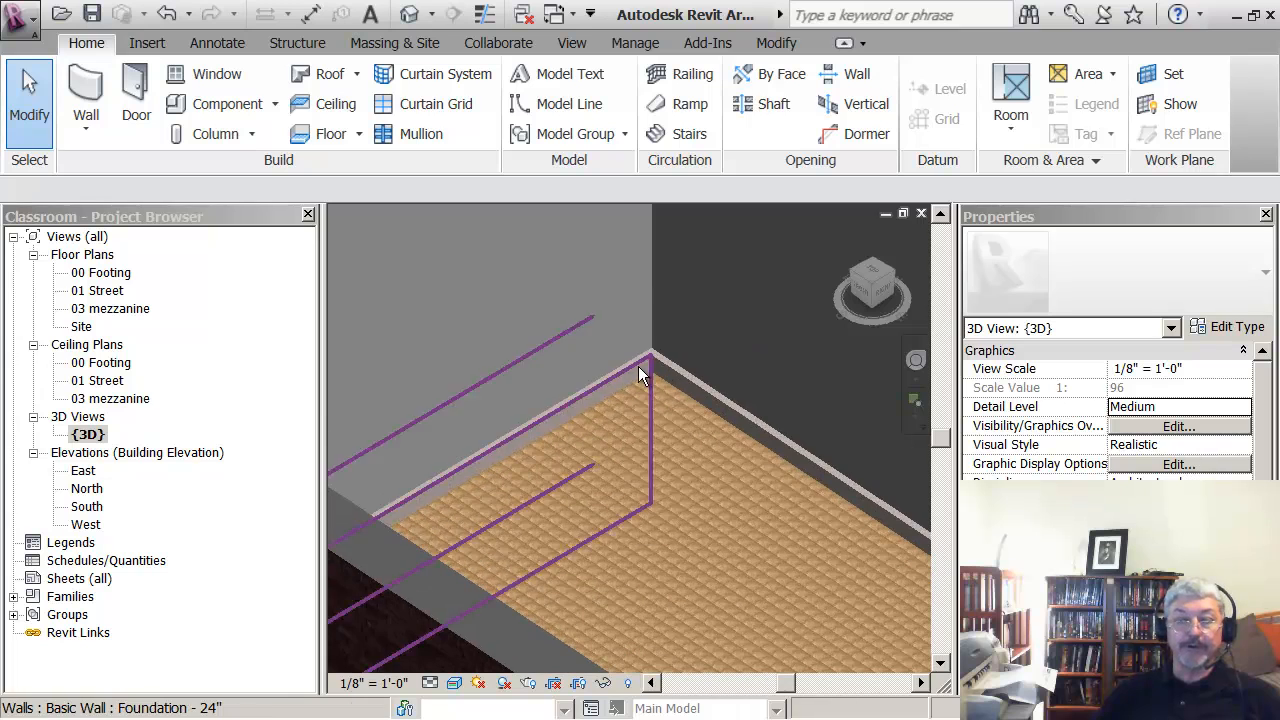
scroll(610, 424, "down", 5)
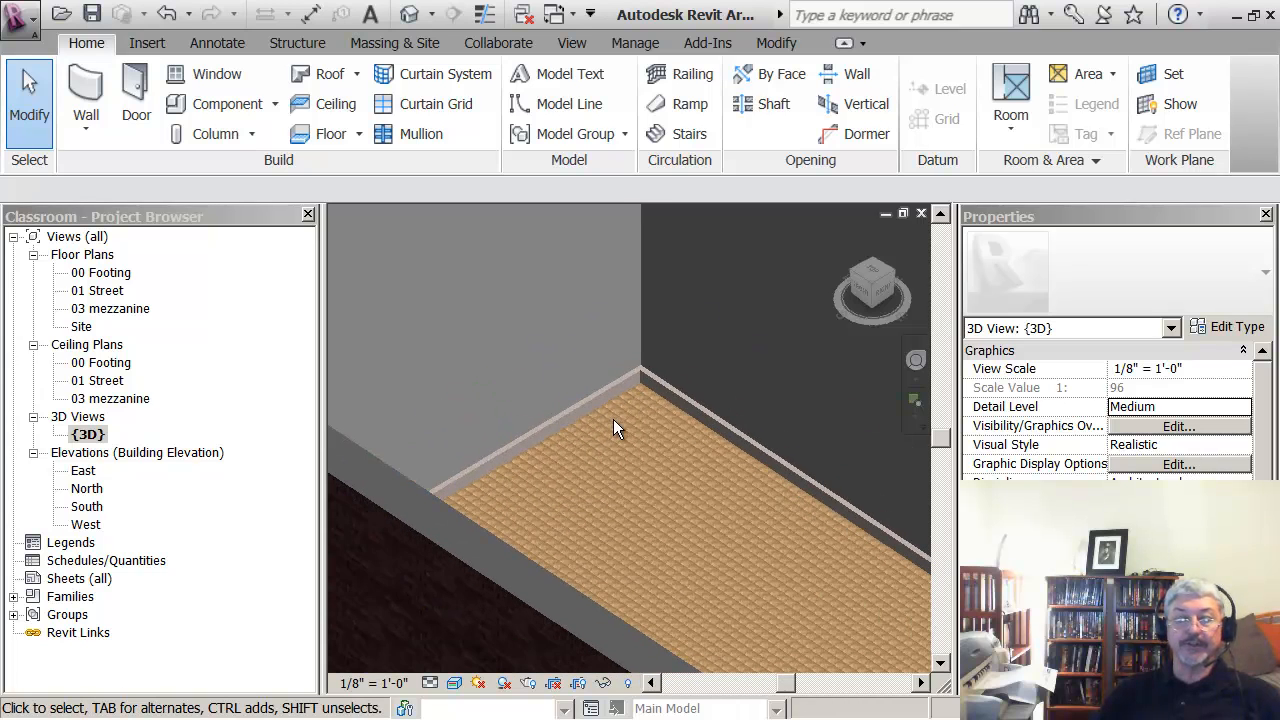
scroll(620, 428, "down", 2)
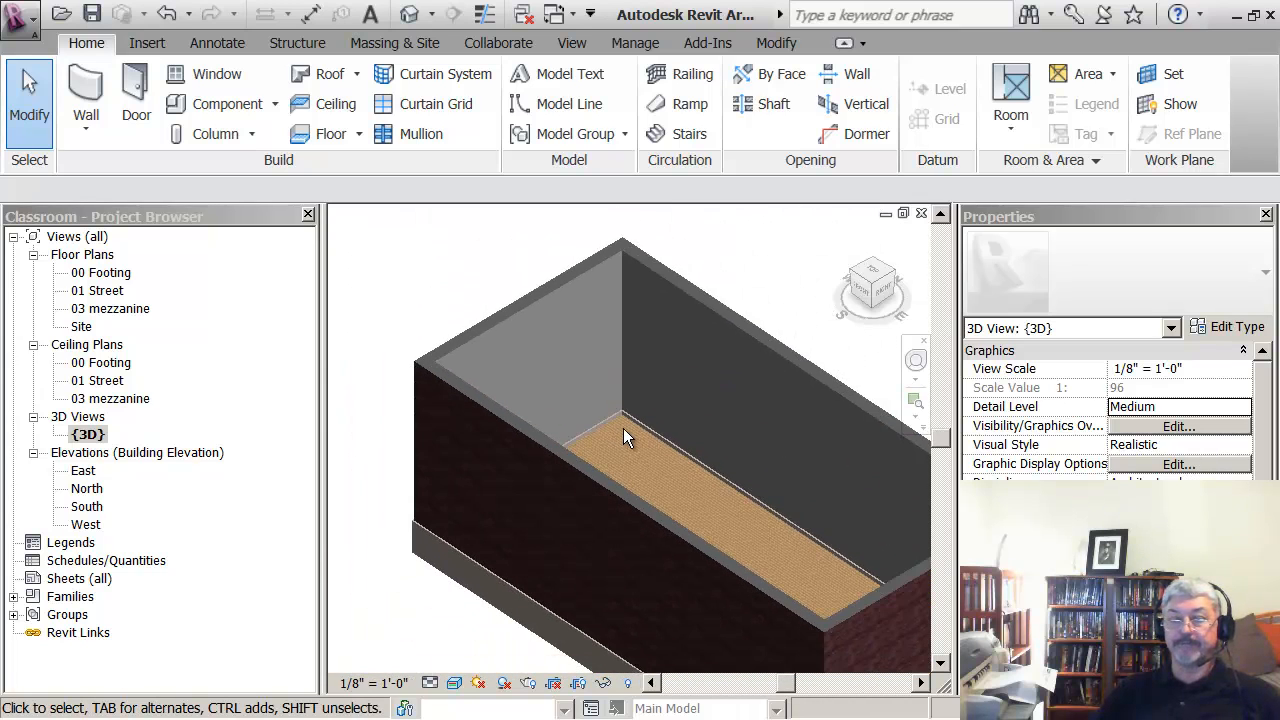
middle_click_drag(623, 428, 593, 371, "shift")
scroll(593, 371, "up", 2)
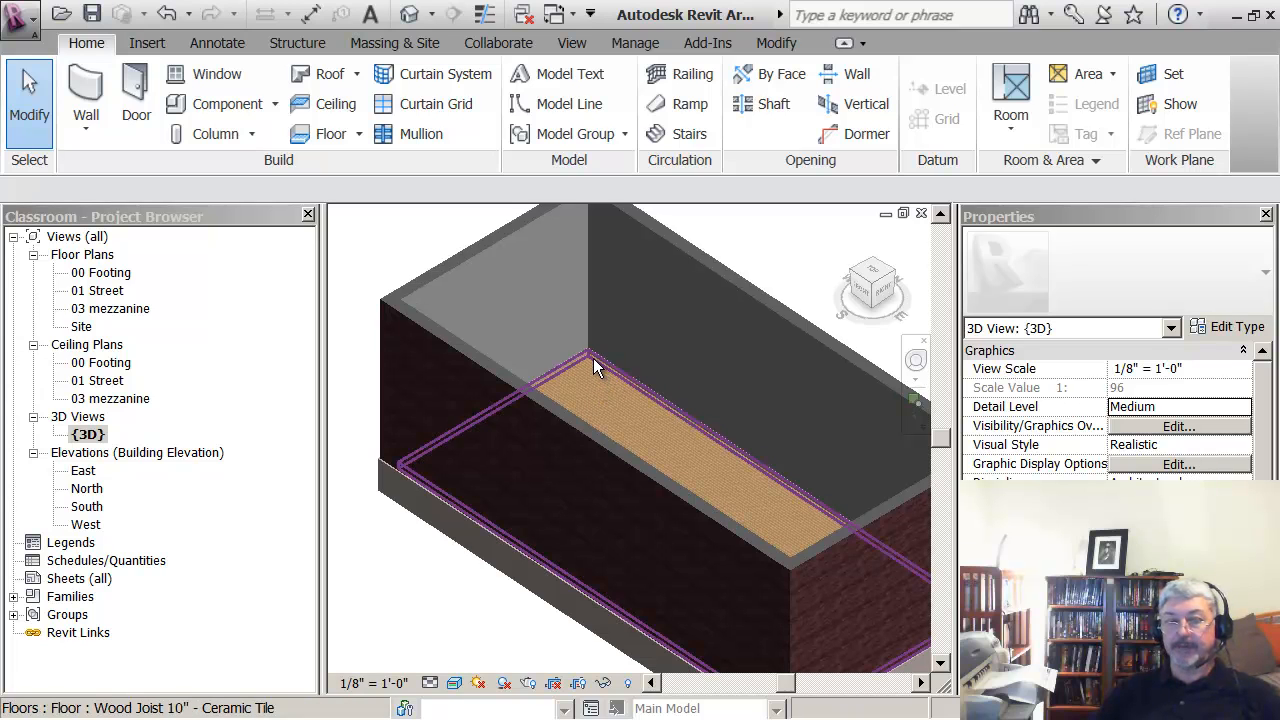
Set the tiled floor's height offset from level 01 Street to 2' 0"
left_click(593, 358)
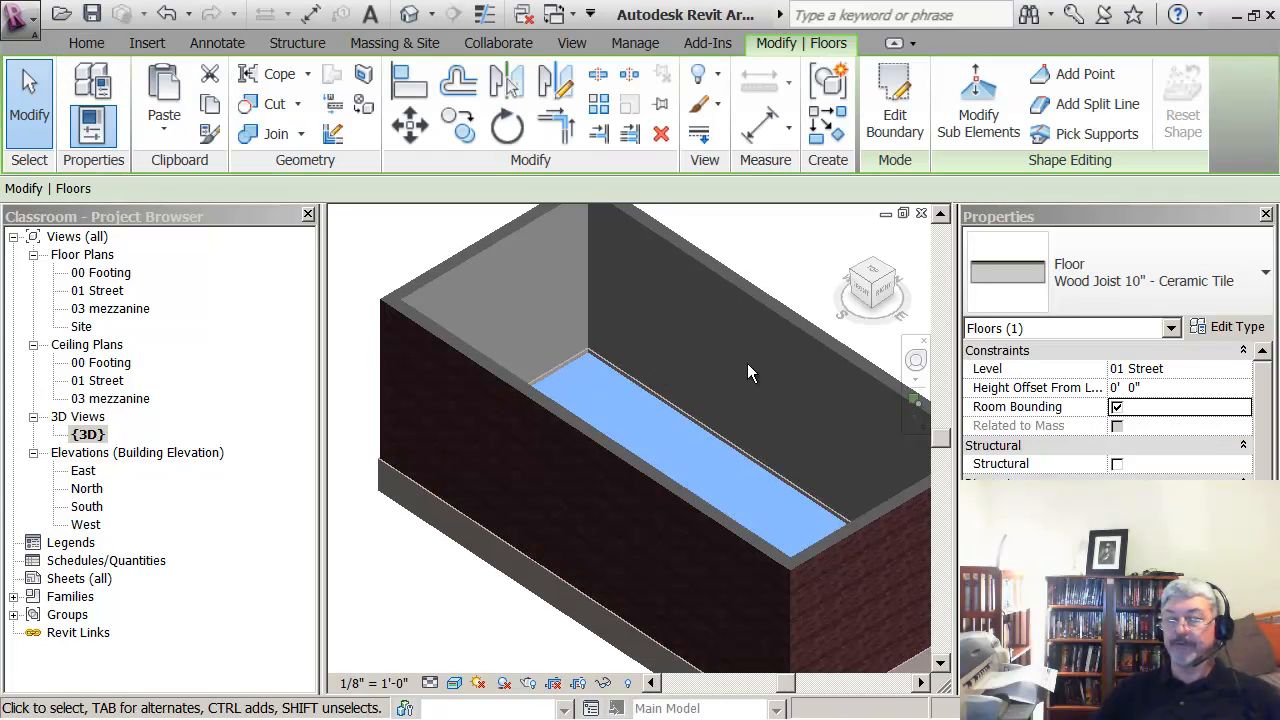
left_click(1173, 389)
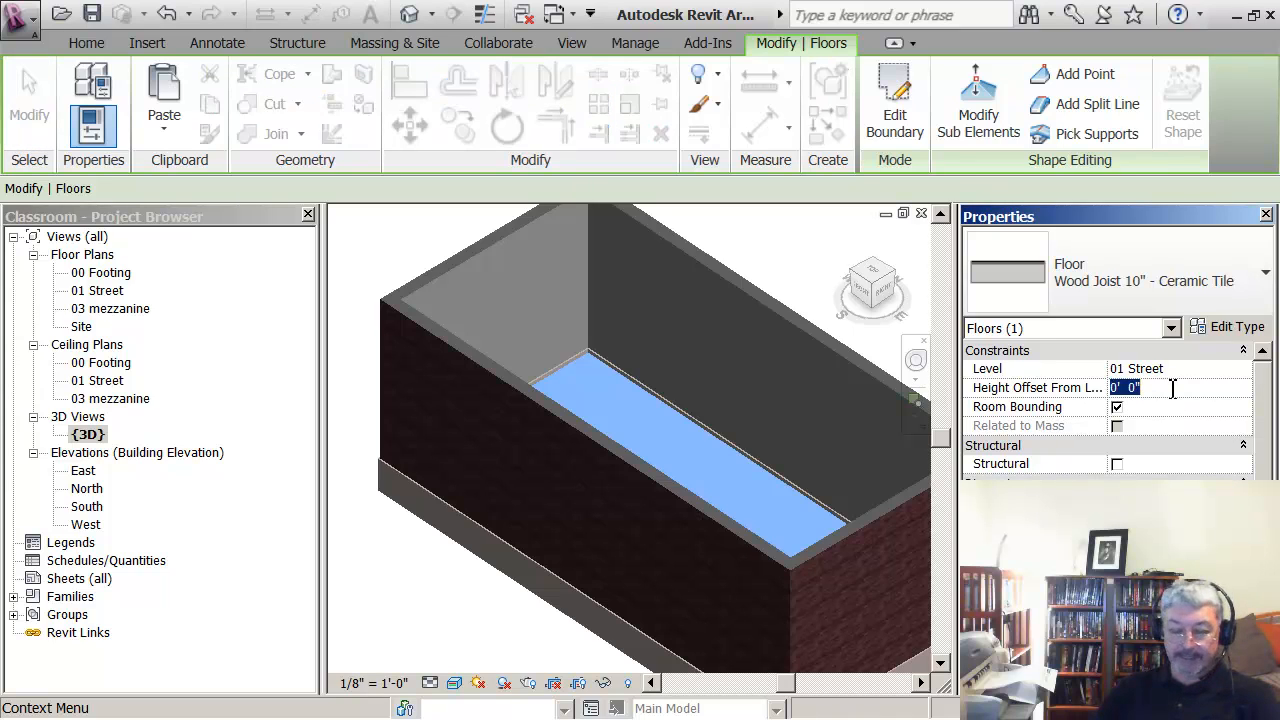
type("2")
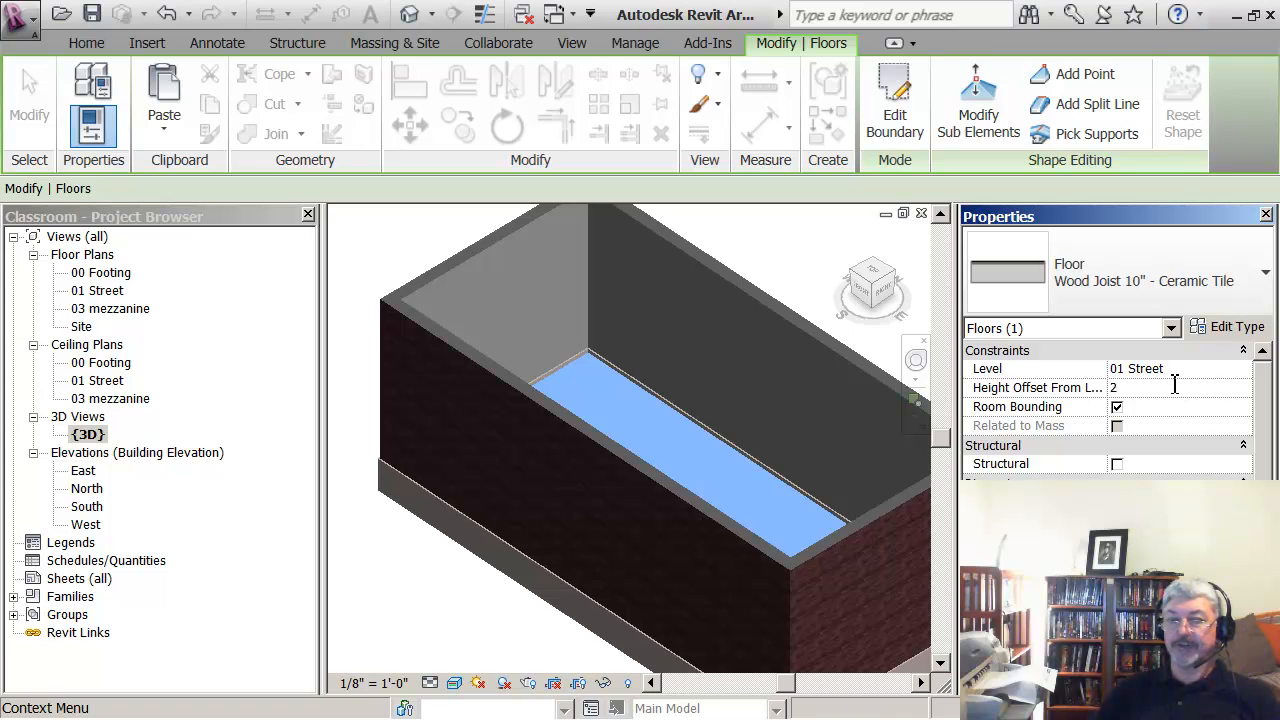
left_click(1153, 407)
left_click(439, 611)
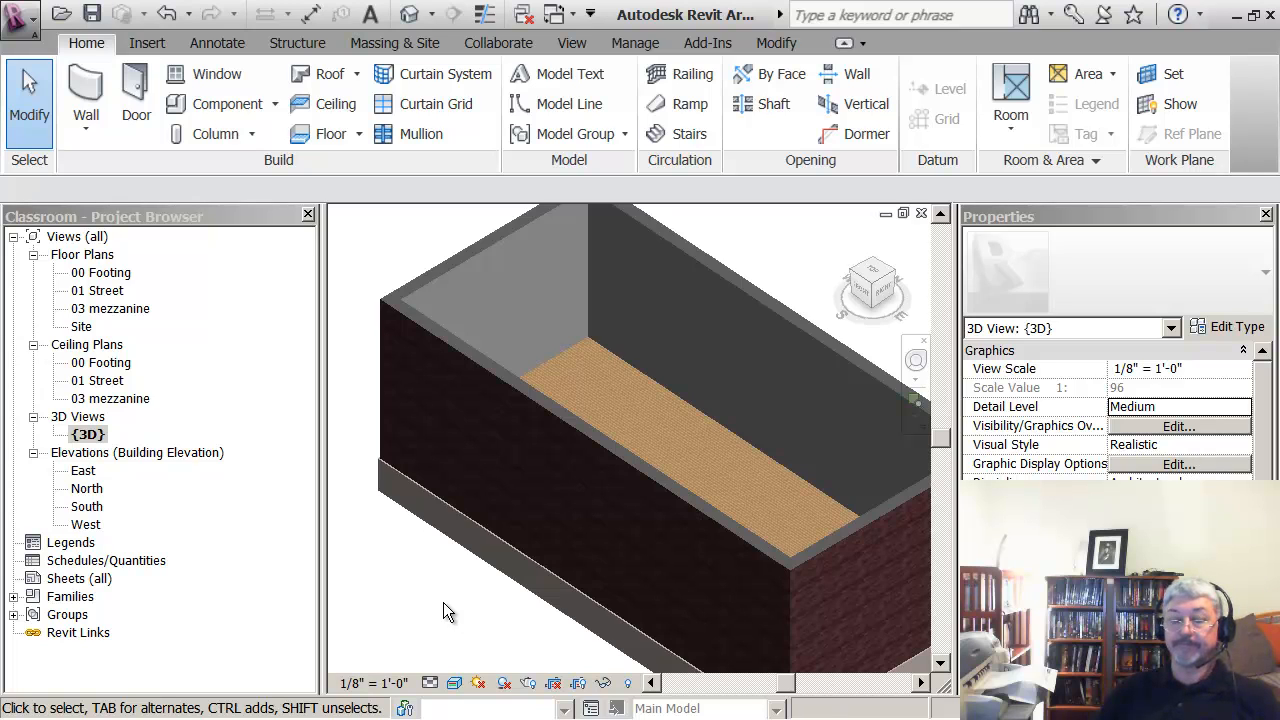
scroll(443, 612, "down", 3)
middle_click_drag(443, 610, 452, 560)
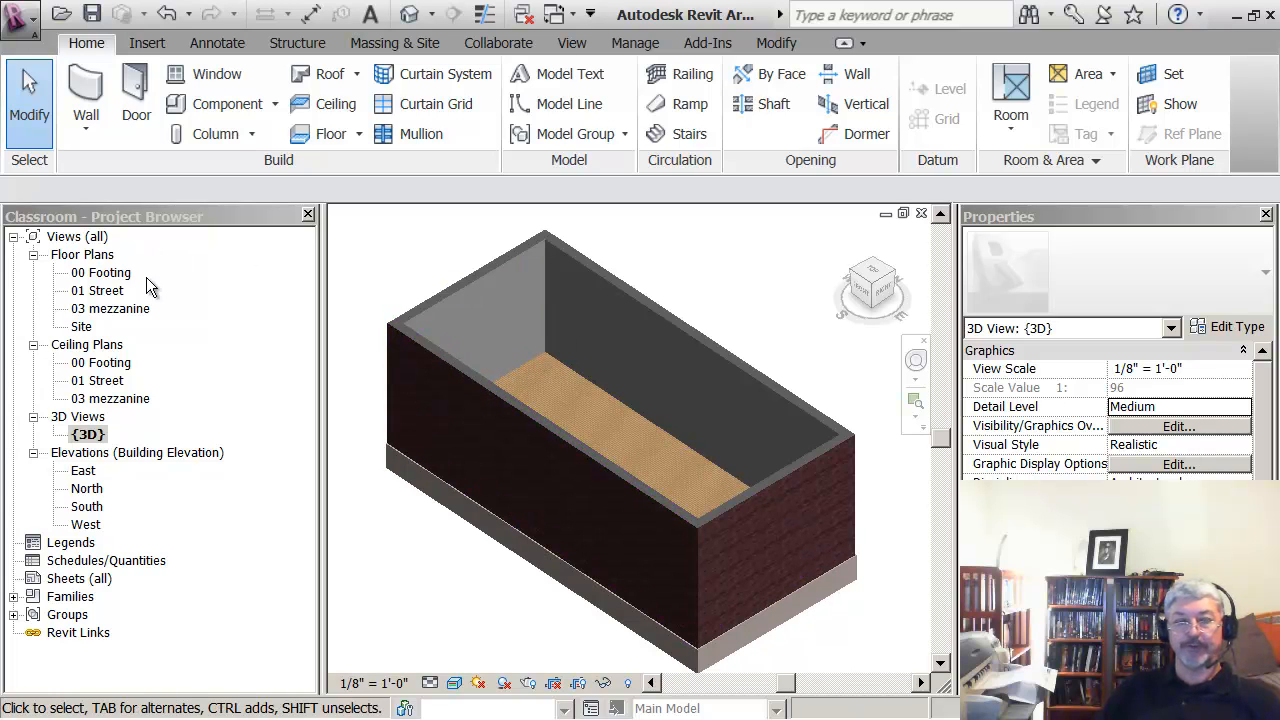
Copy the street-level floor and paste it aligned to the 03 mezzanine level
left_click(533, 359)
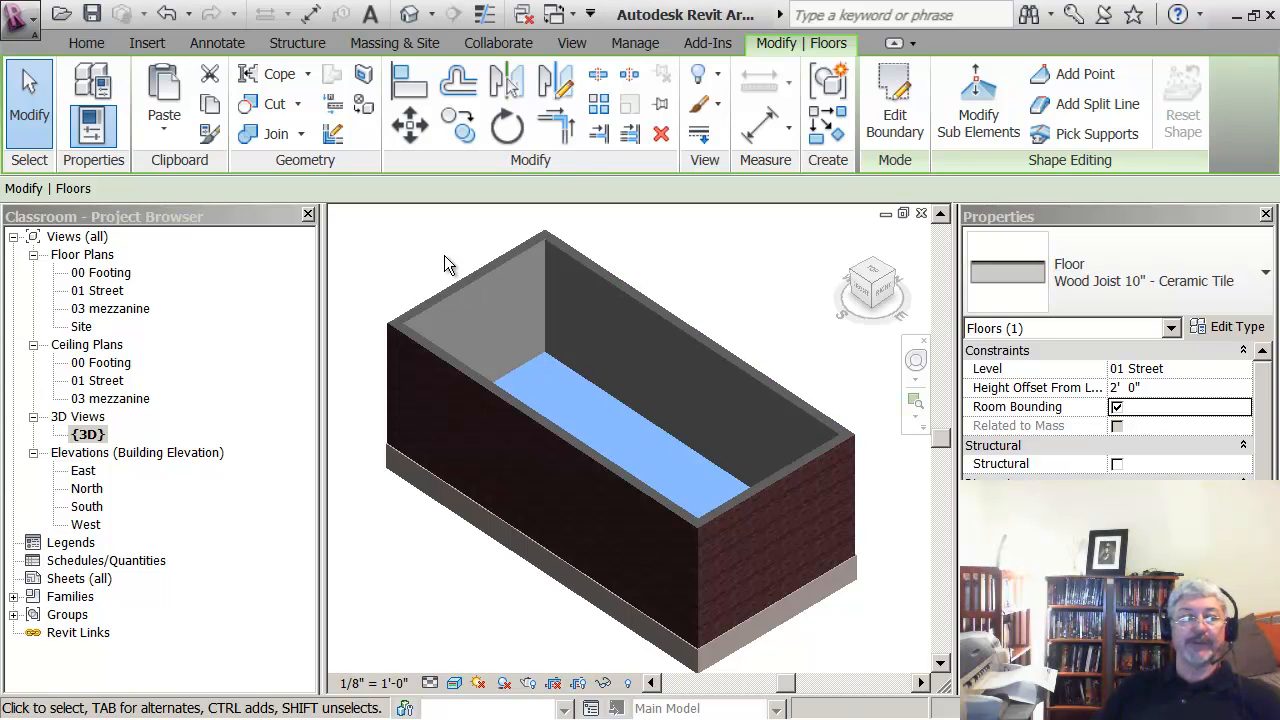
left_click(212, 108)
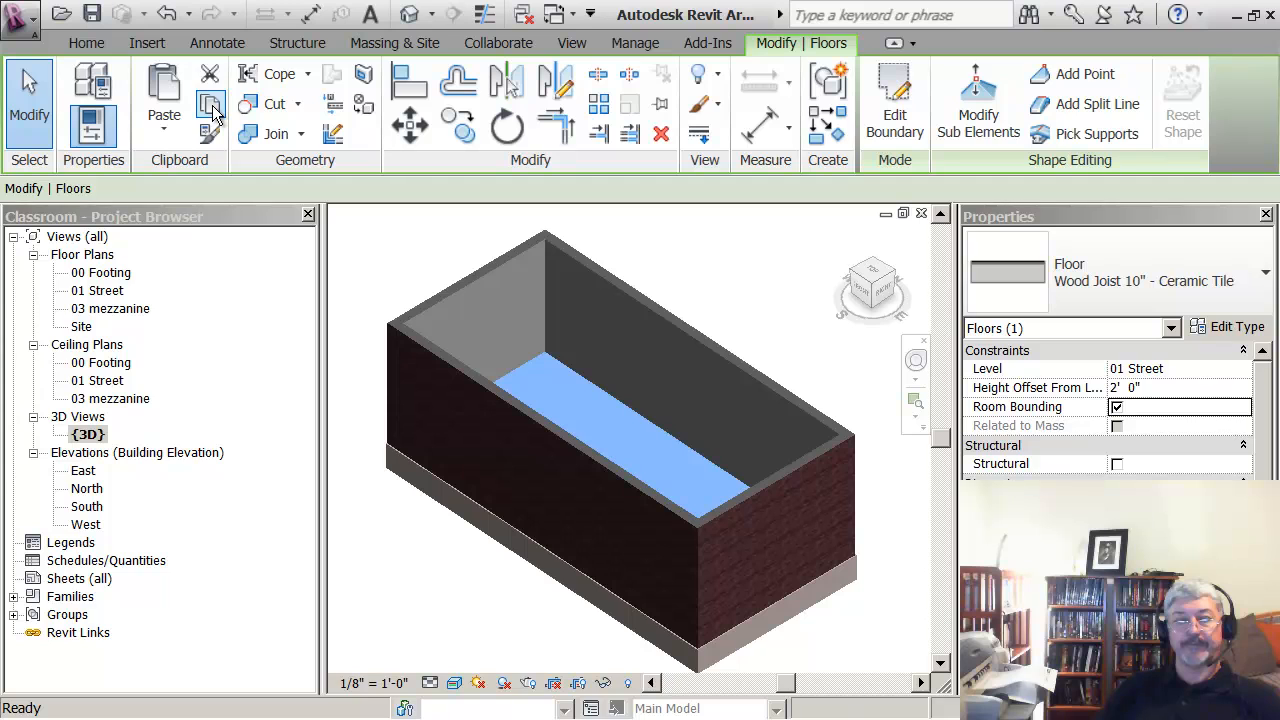
left_click(165, 132)
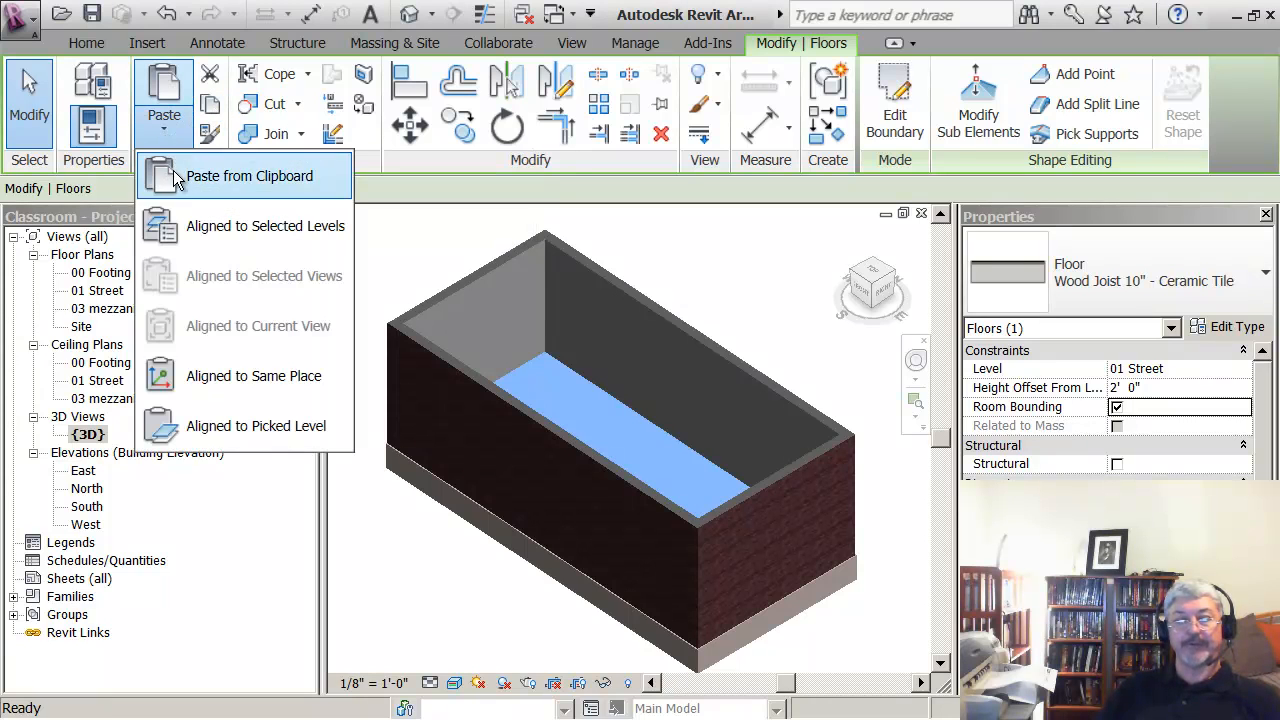
left_click(194, 225)
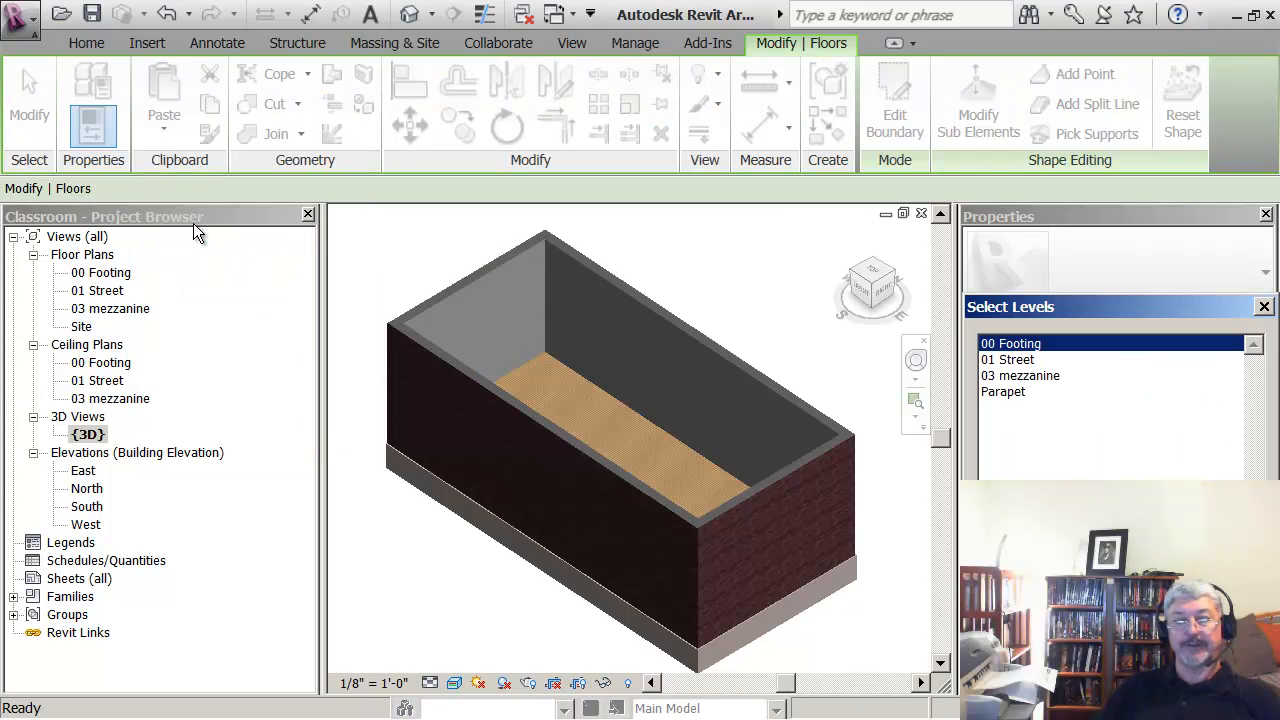
left_click_drag(1067, 305, 998, 229)
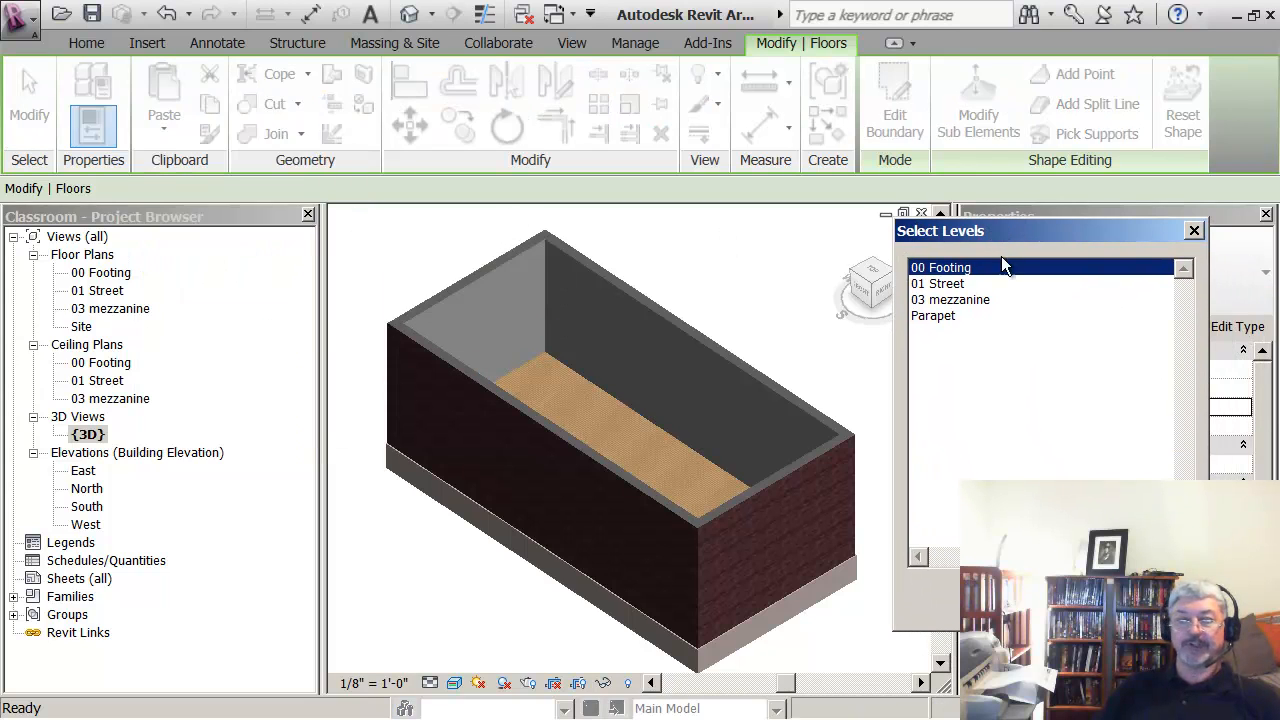
left_click(930, 300)
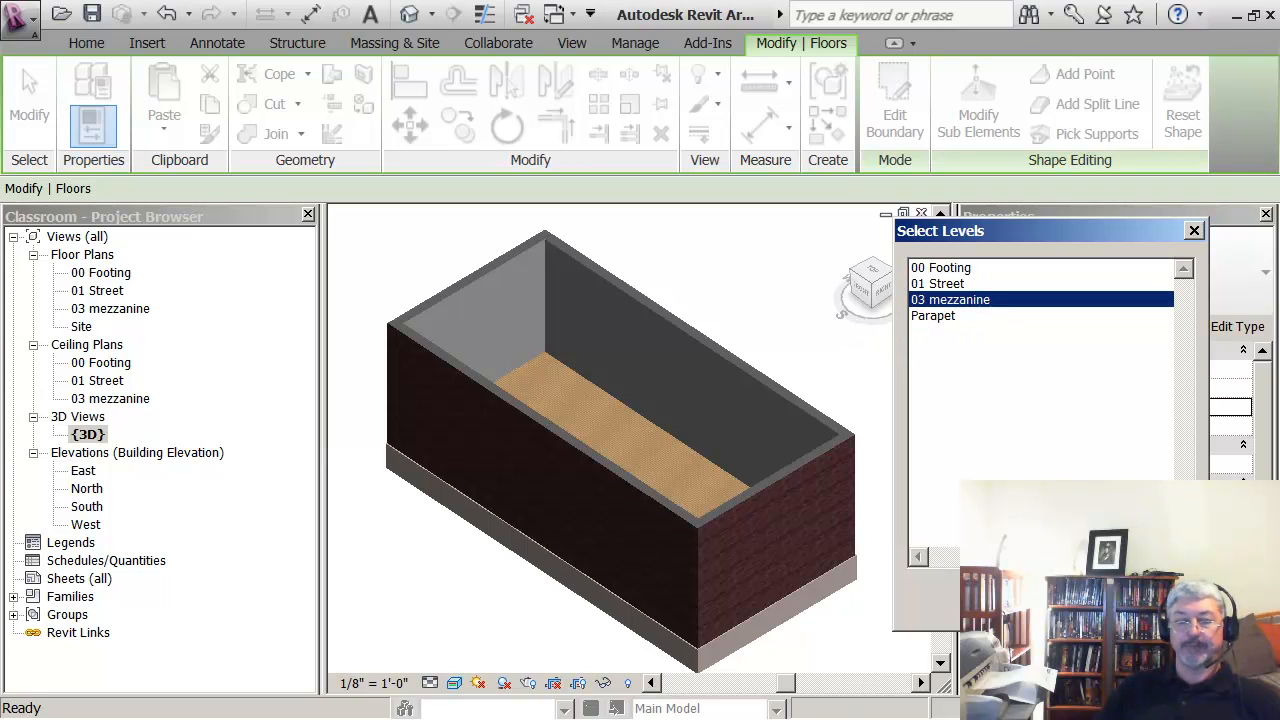
key("Return")
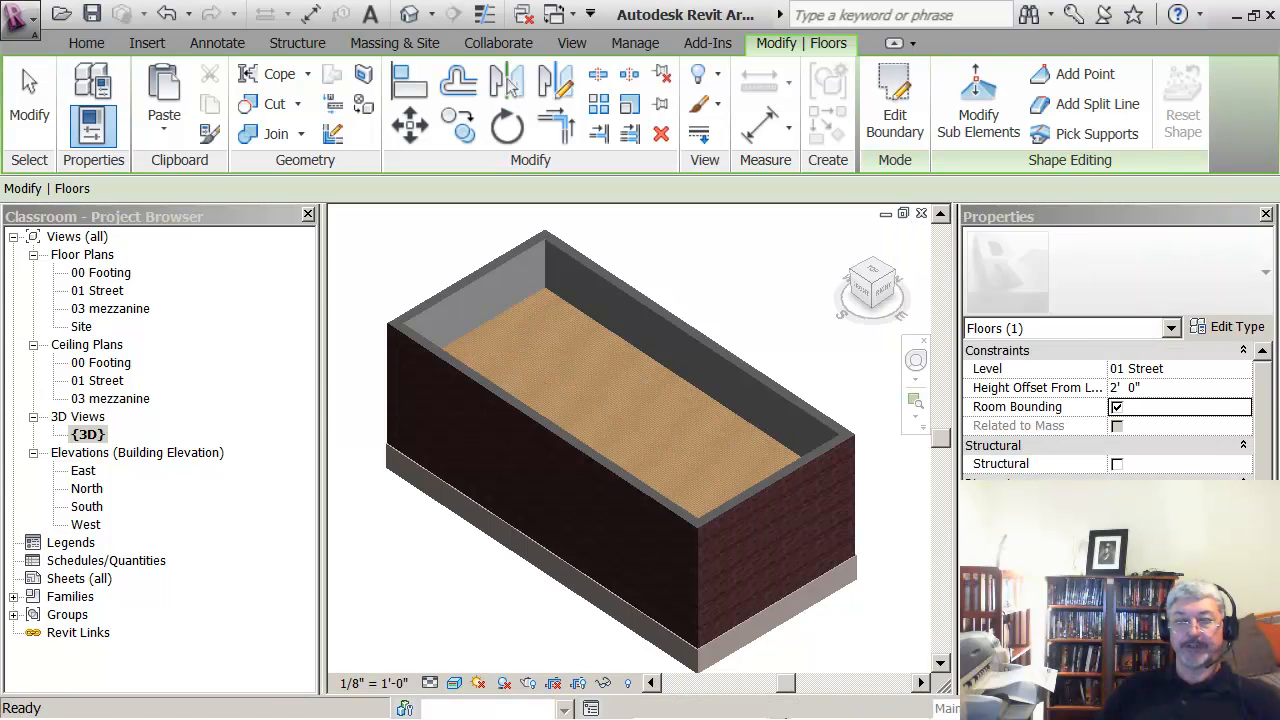
left_click(750, 310)
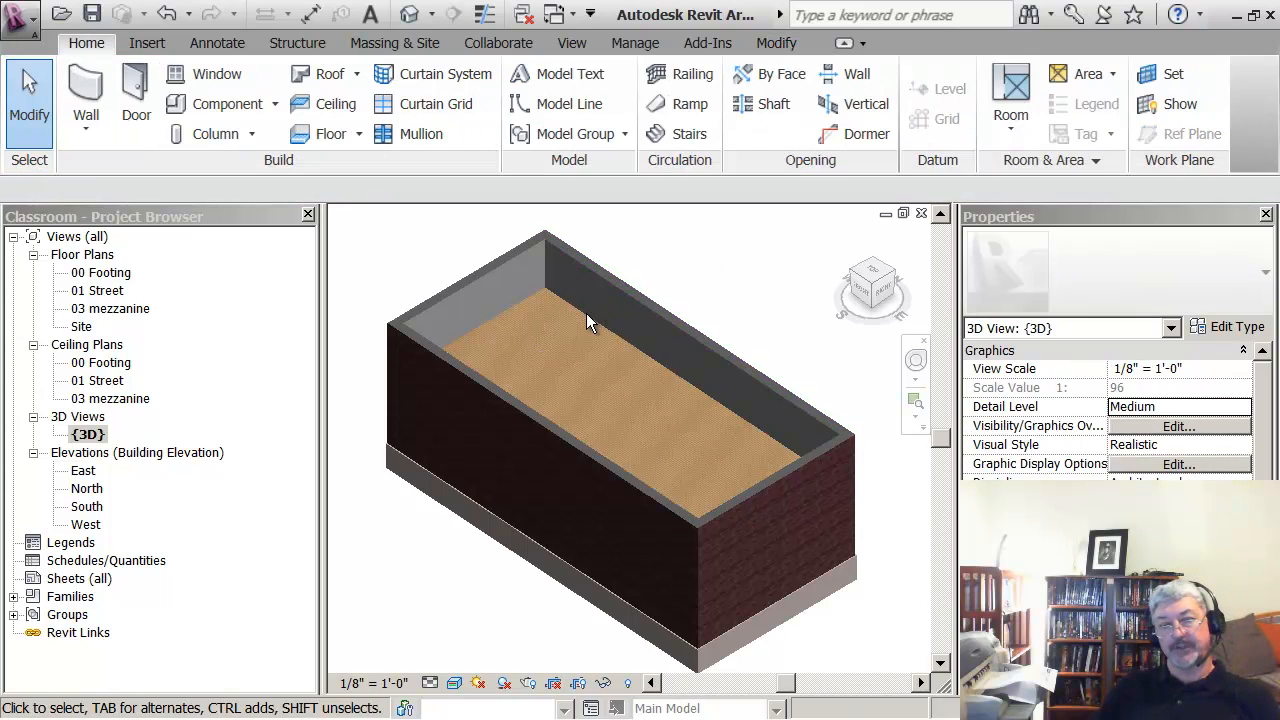
Edit the mezzanine floor's boundary, moving its near short edge about 18' and its back long edge about 4'-10 1/2" from the walls
left_click(533, 297)
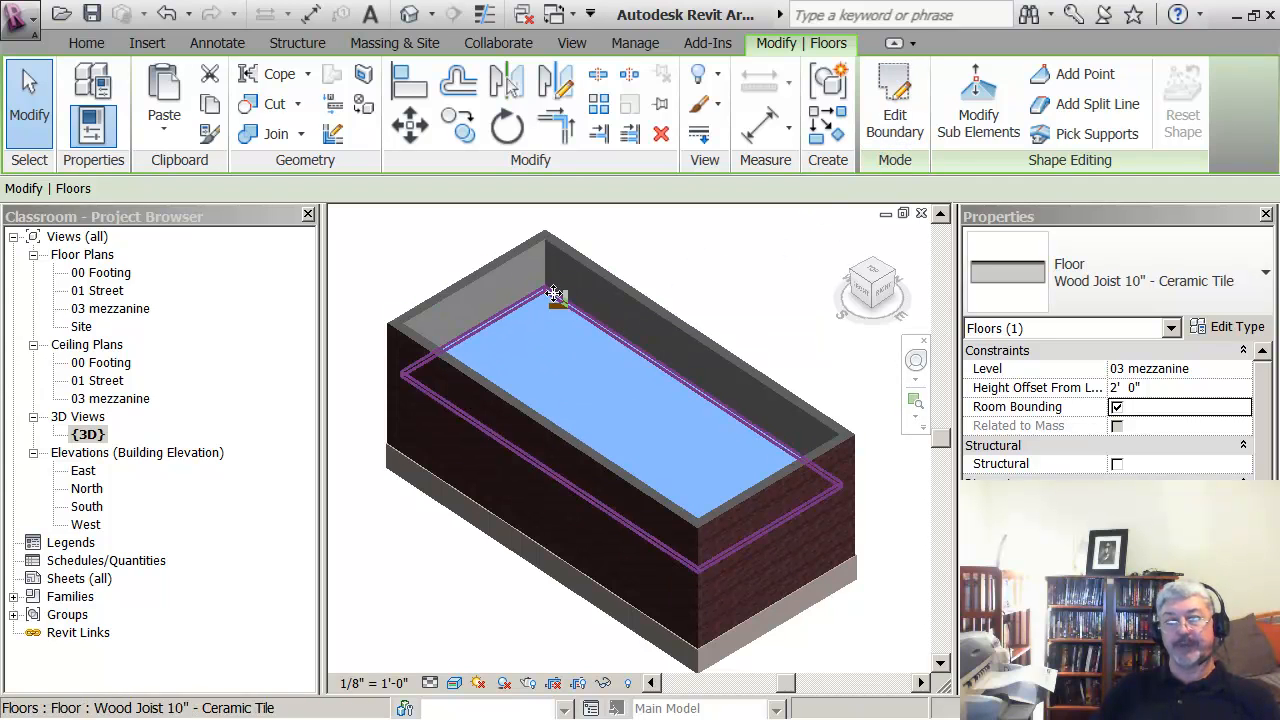
left_click(895, 122)
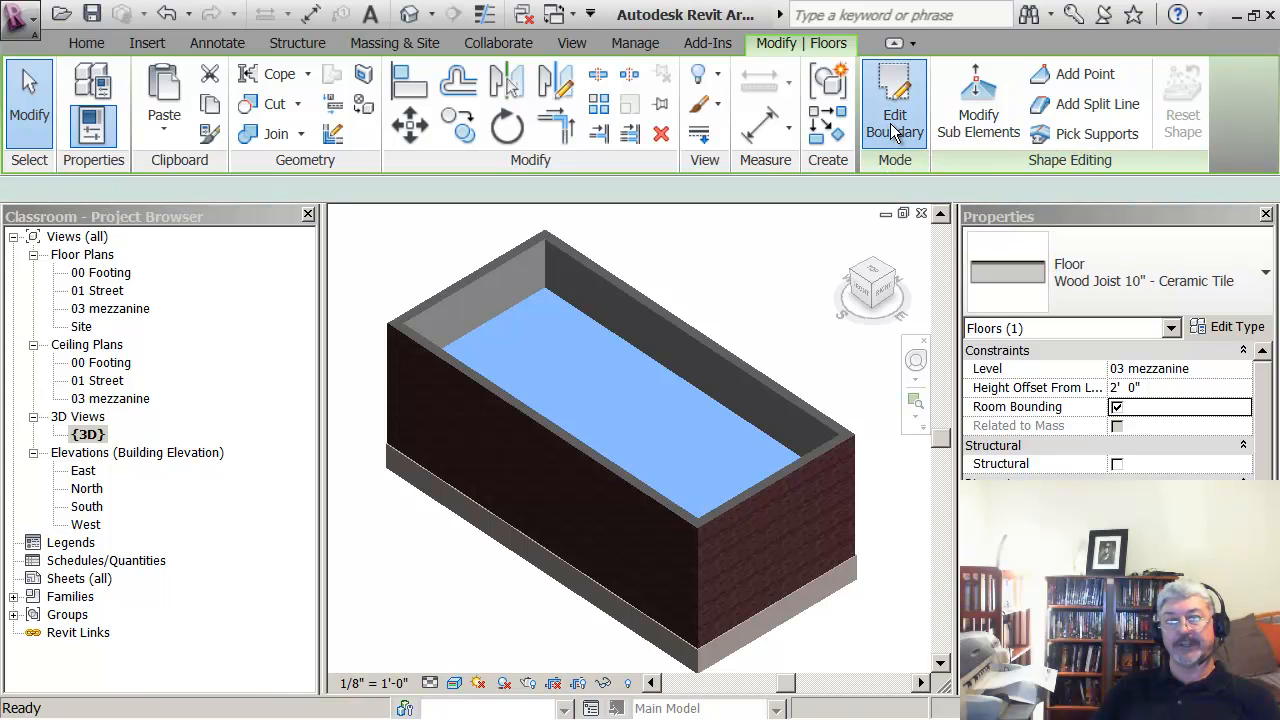
left_click(785, 524)
left_click_drag(775, 505, 729, 440)
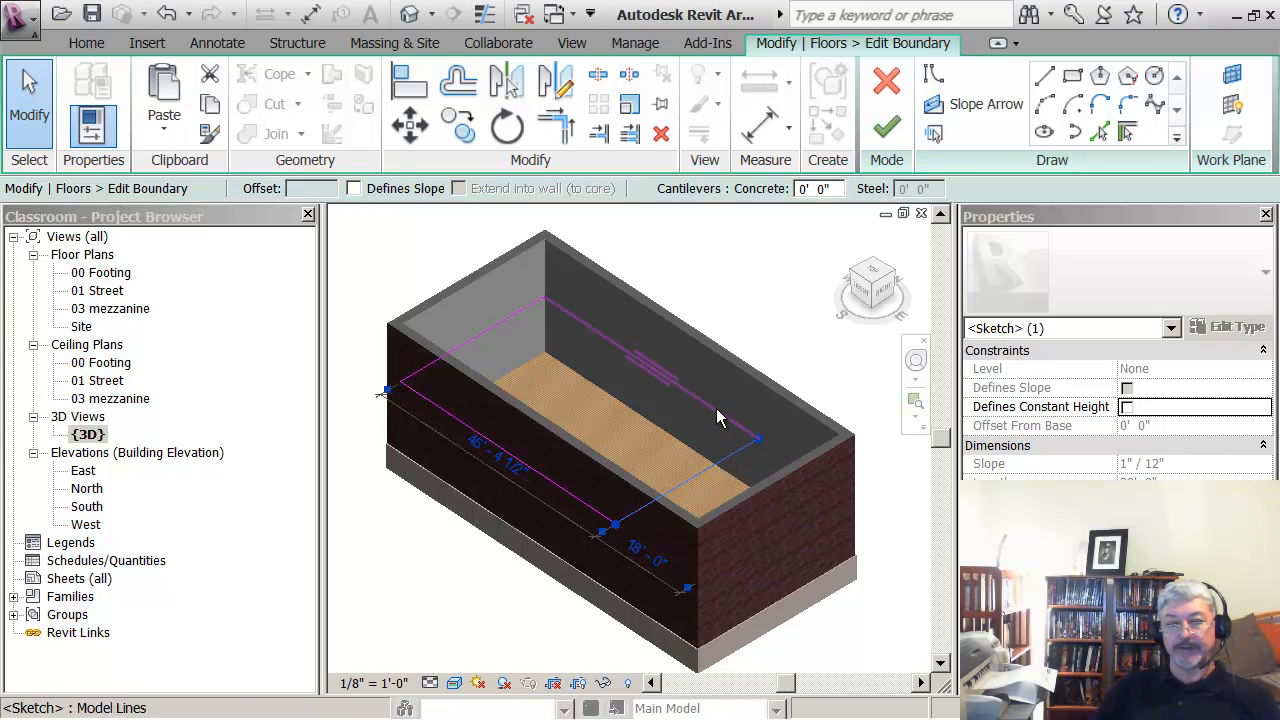
left_click(716, 411)
left_click_drag(714, 423, 703, 432)
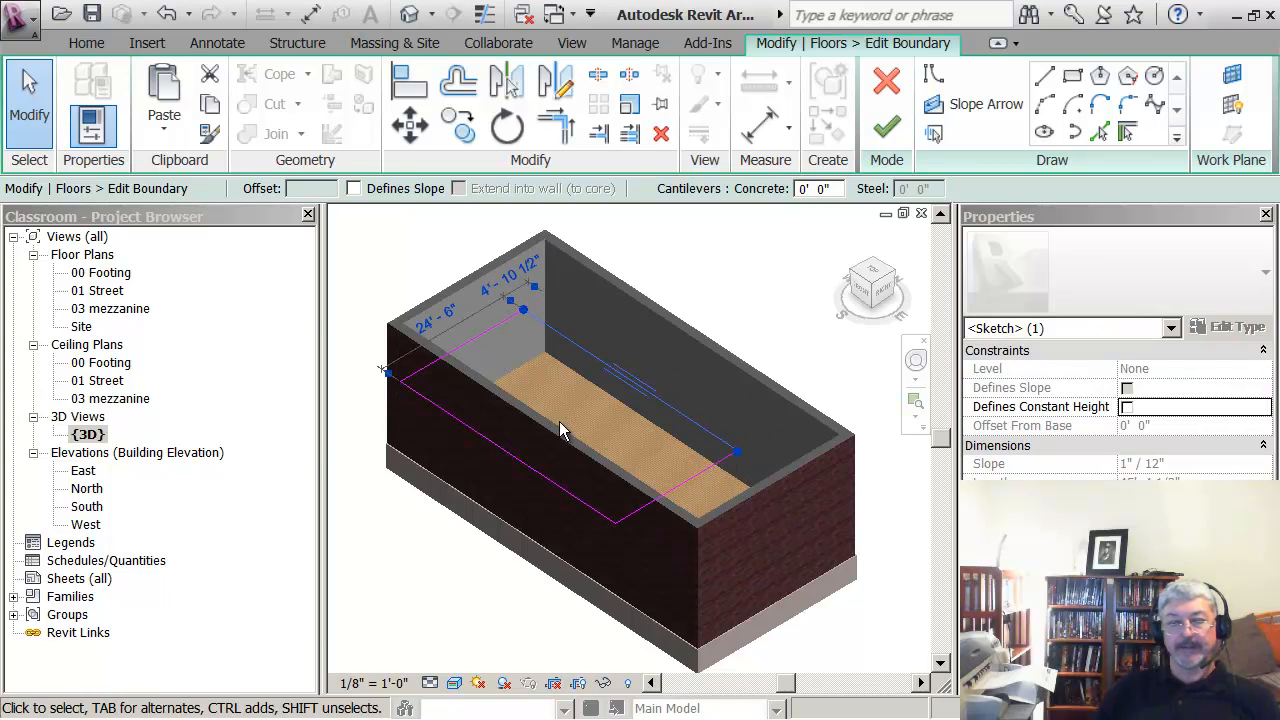
Pull the mezzanine boundary's far short edge inward to about 39' overall length, move the front long edge inward, and finish the boundary edit
left_click(473, 335)
left_click_drag(493, 344, 509, 357)
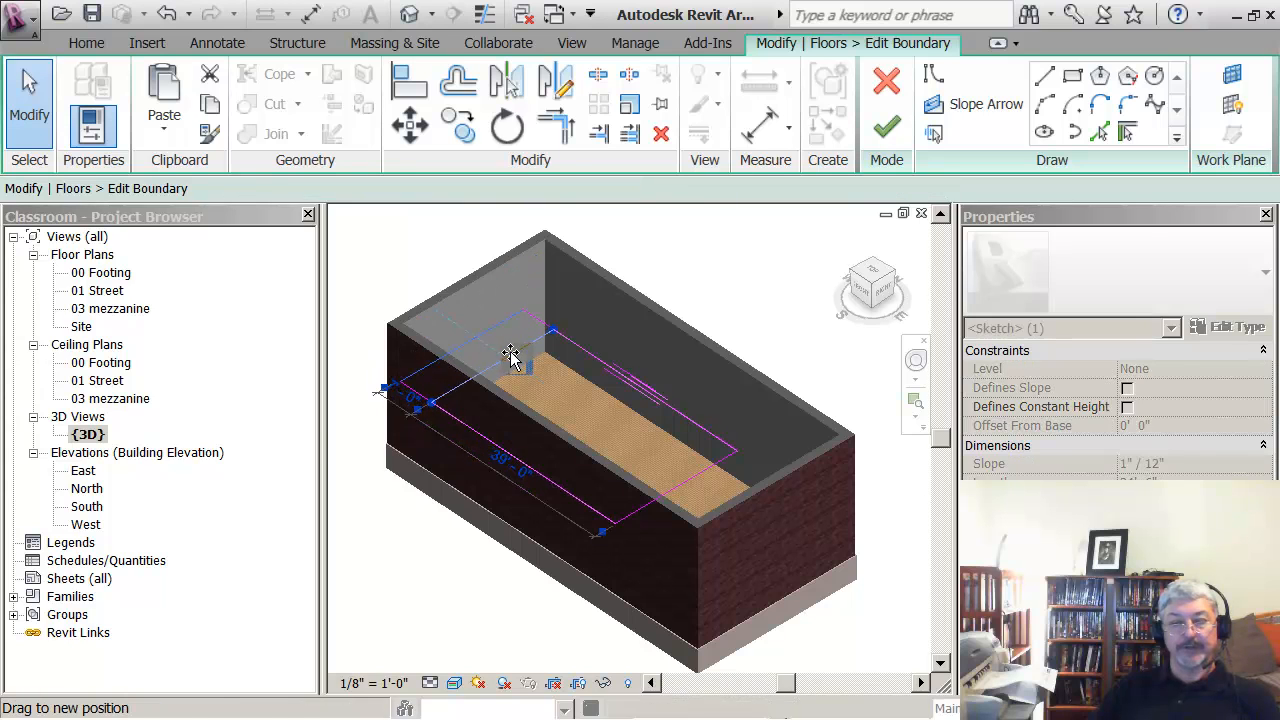
left_click_drag(577, 460, 600, 430)
left_click(885, 145)
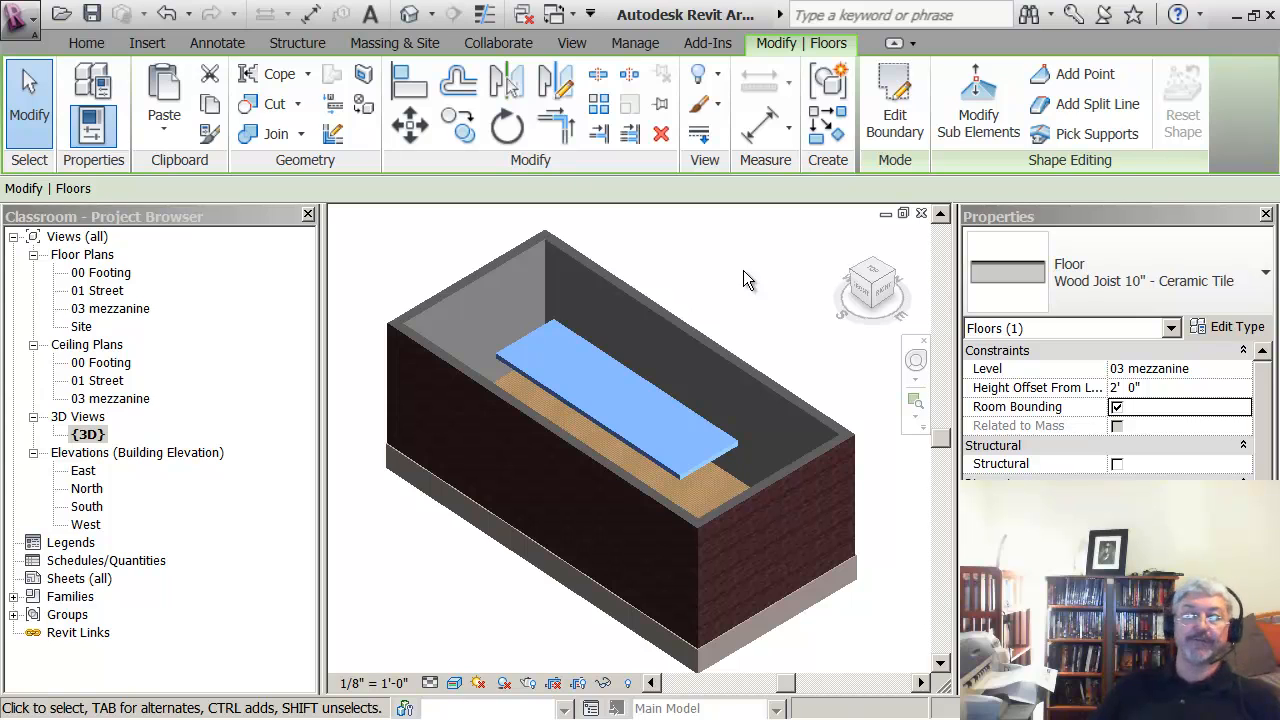
Open the 03 mezzanine floor plan and start editing the boundary of the mezzanine floor
double_click(110, 308)
left_click(596, 452)
scroll(600, 452, "up", 3)
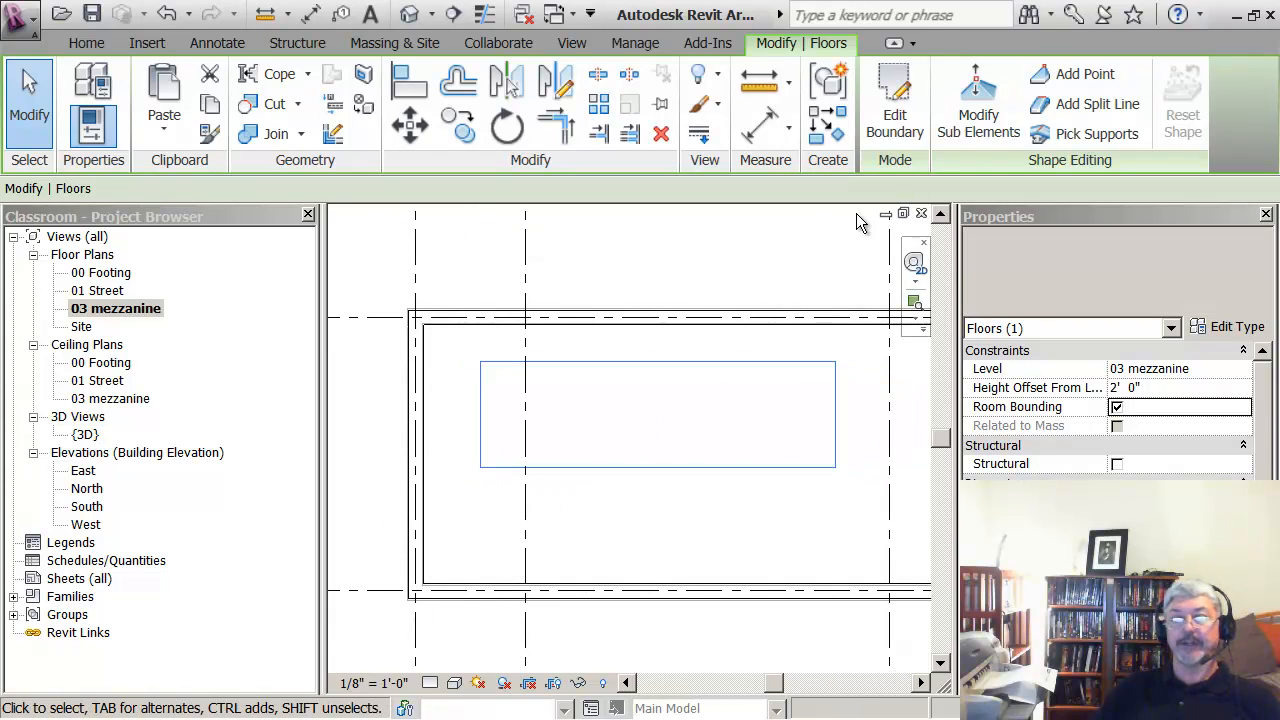
left_click(894, 100)
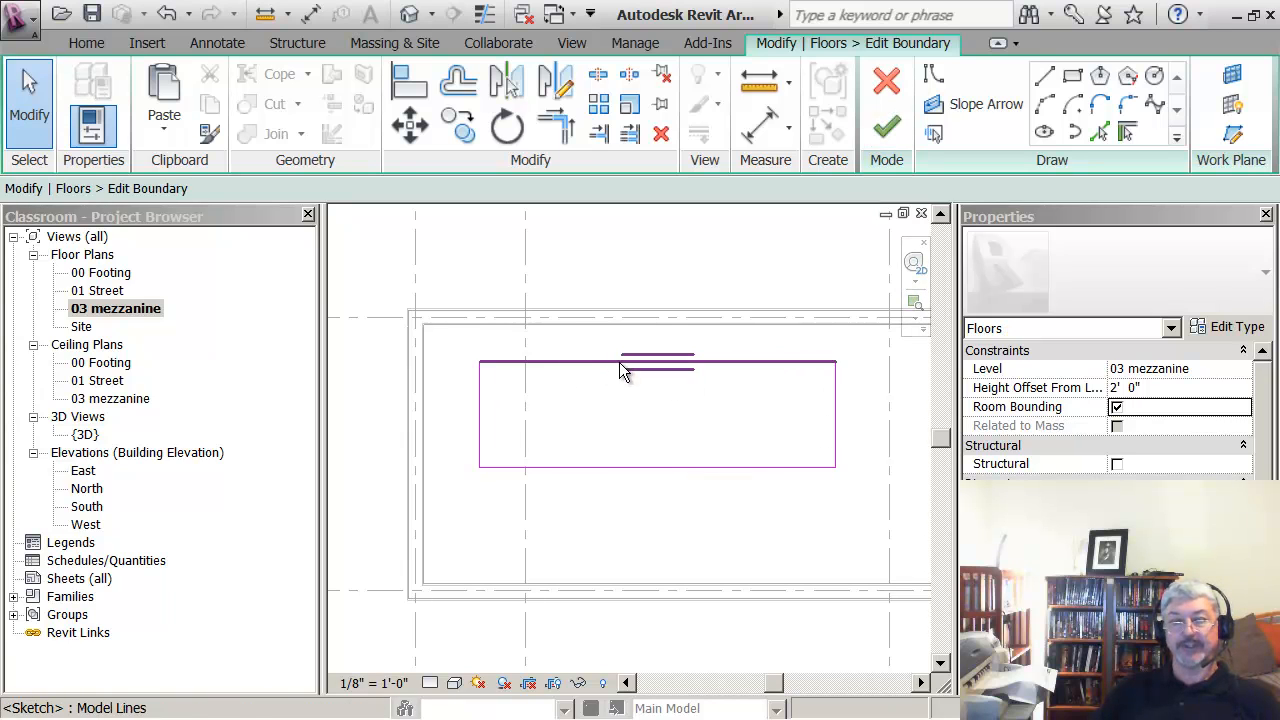
scroll(582, 419, "up", 2)
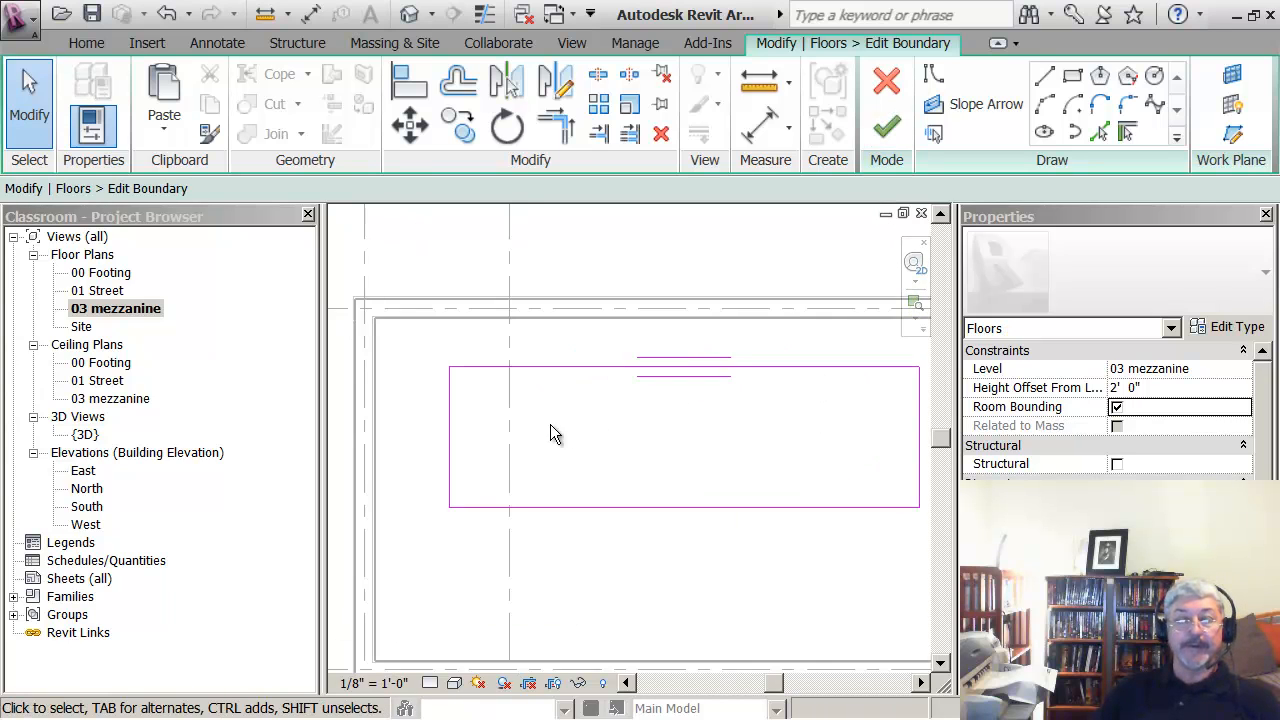
scroll(535, 344, "up", 3)
scroll(529, 344, "up", 2)
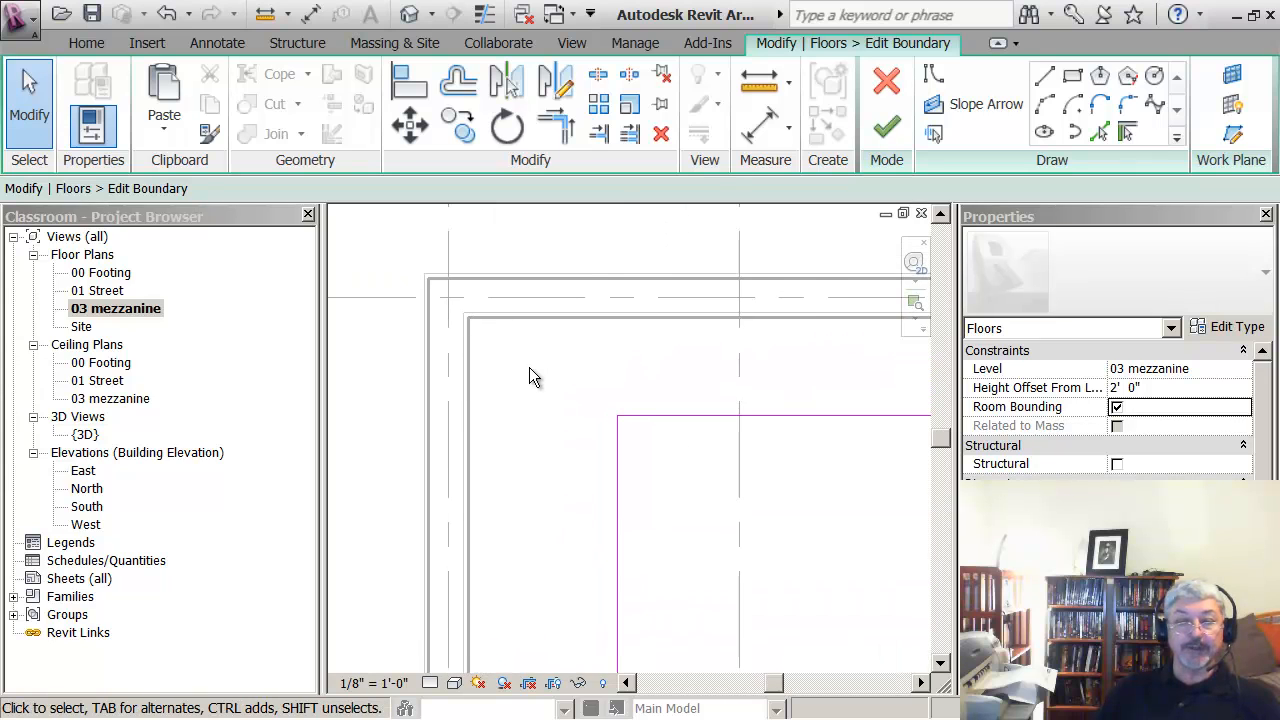
left_click(410, 97)
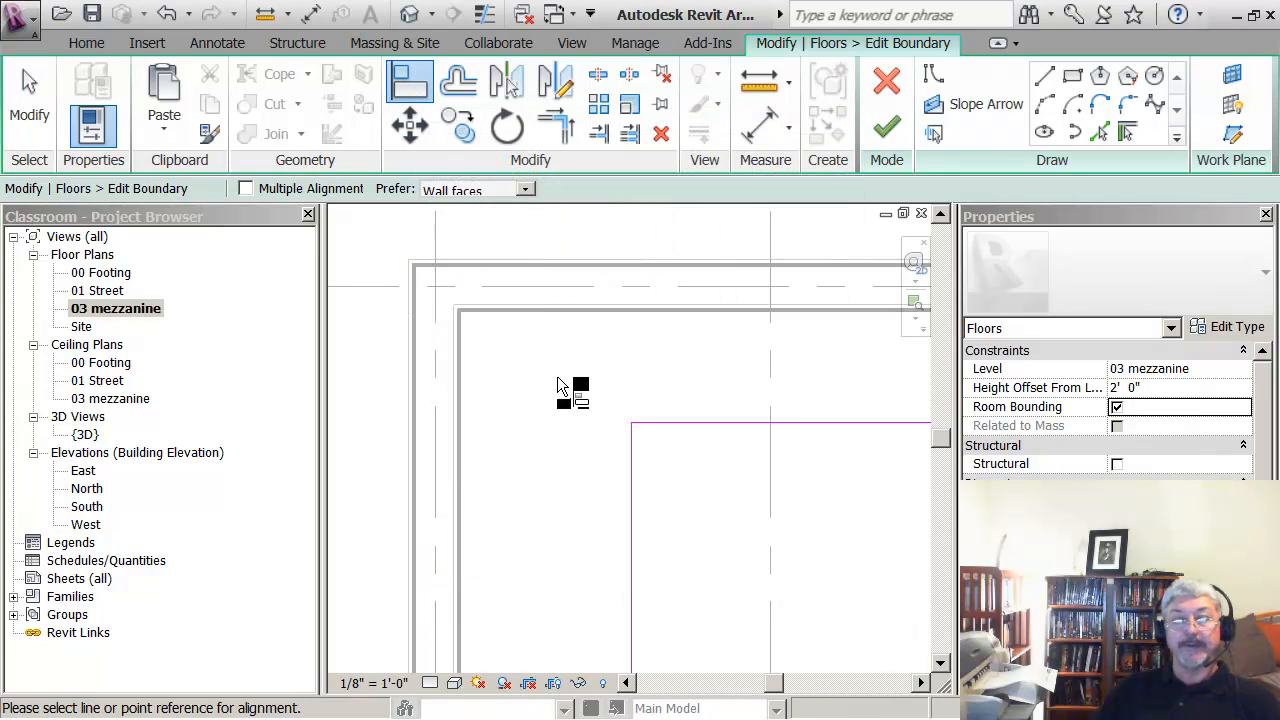
left_click(590, 303)
scroll(514, 366, "down", 1)
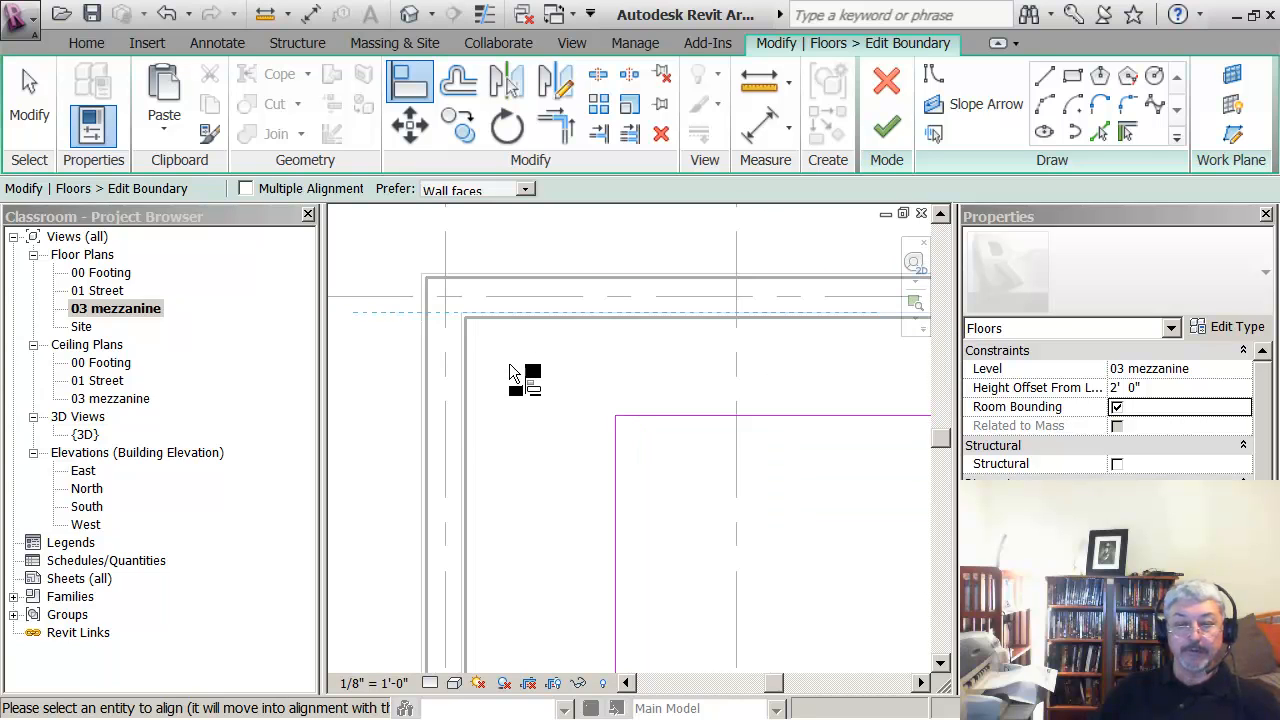
key("Escape")
key("Escape")
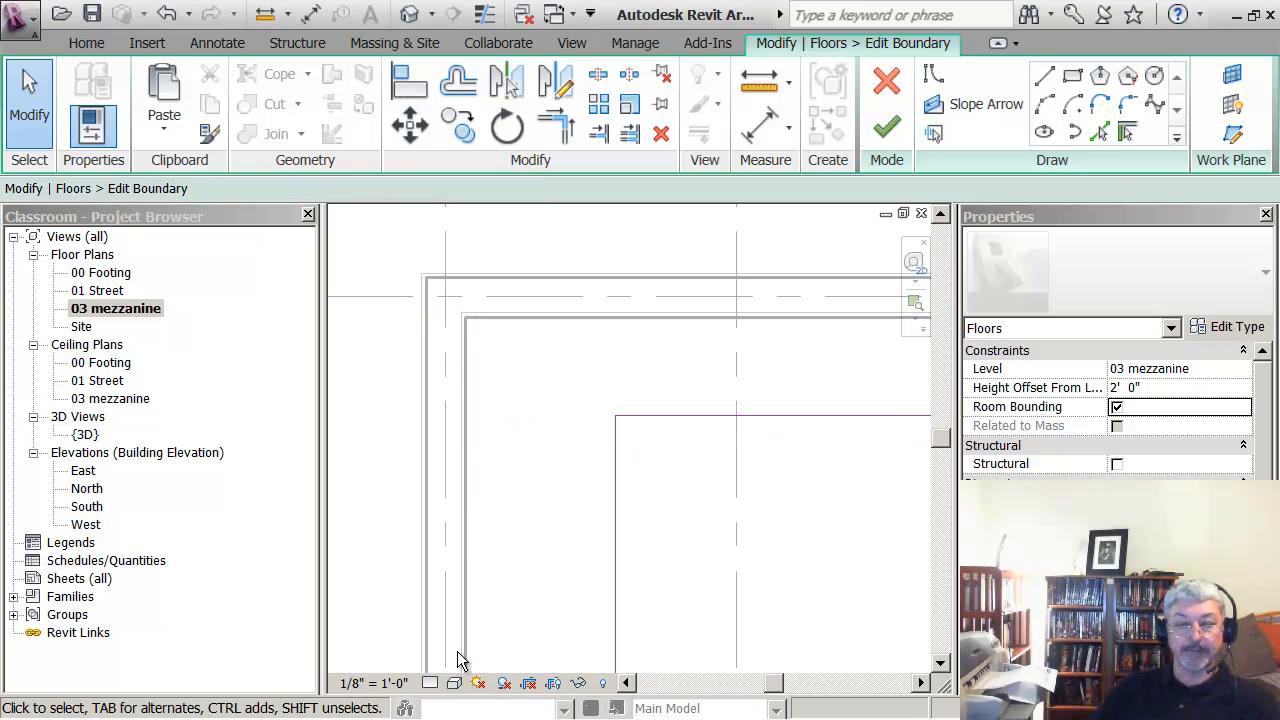
Raise the detail level of the 03 mezzanine plan to display the layers inside the walls
left_click(456, 684)
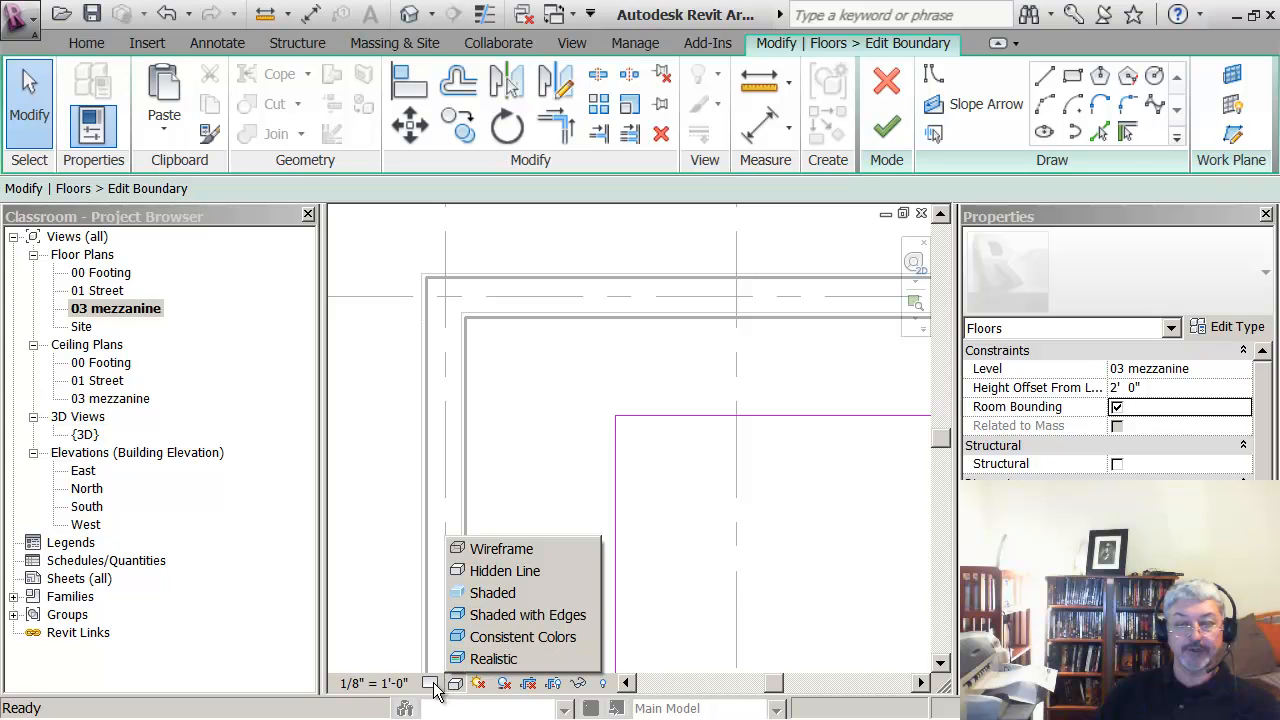
left_click(431, 684)
left_click(450, 636)
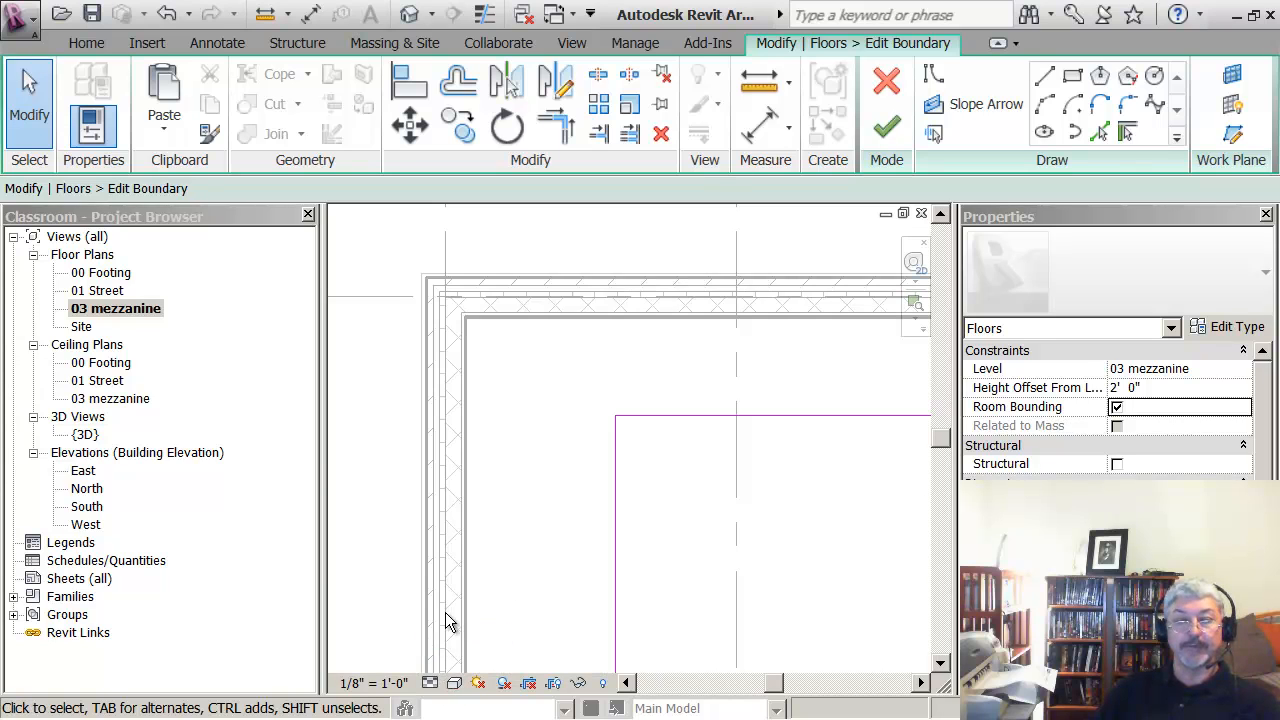
Align the mezzanine boundary's long edge nearest grid A to the inner CMU face of the brick wall on that grid
scroll(572, 392, "up", 2)
scroll(569, 340, "up", 1)
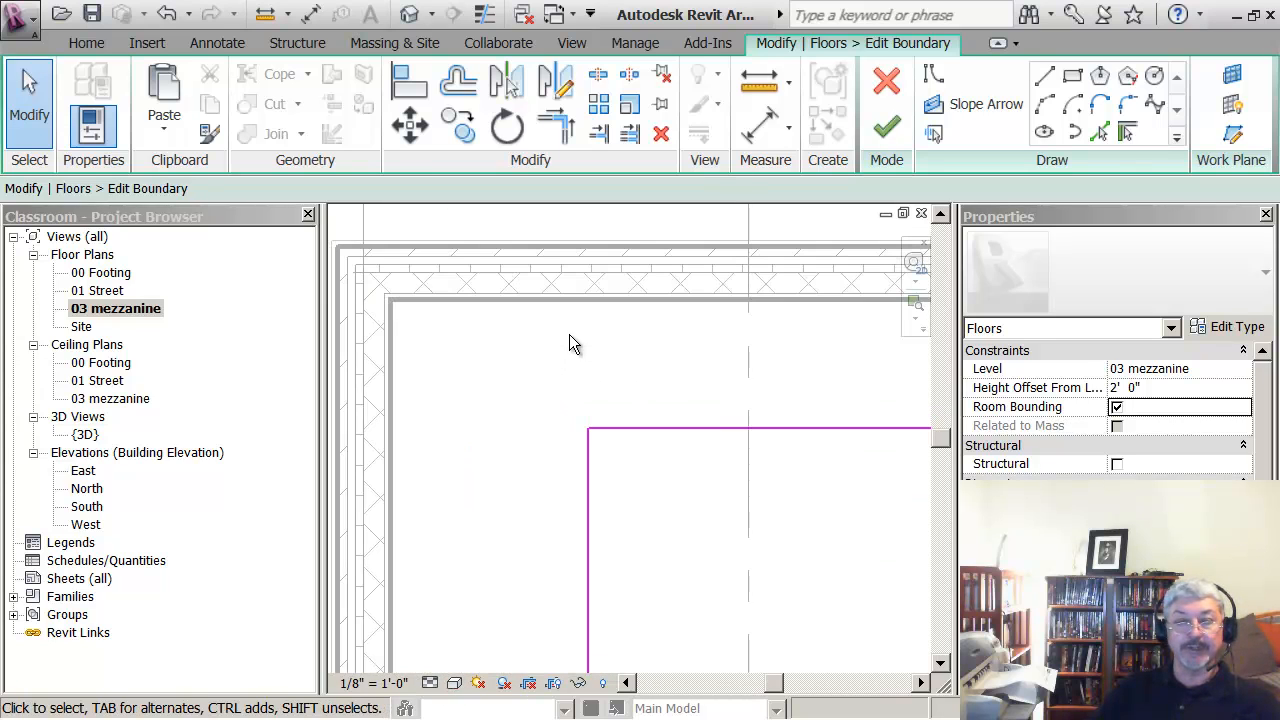
left_click(409, 82)
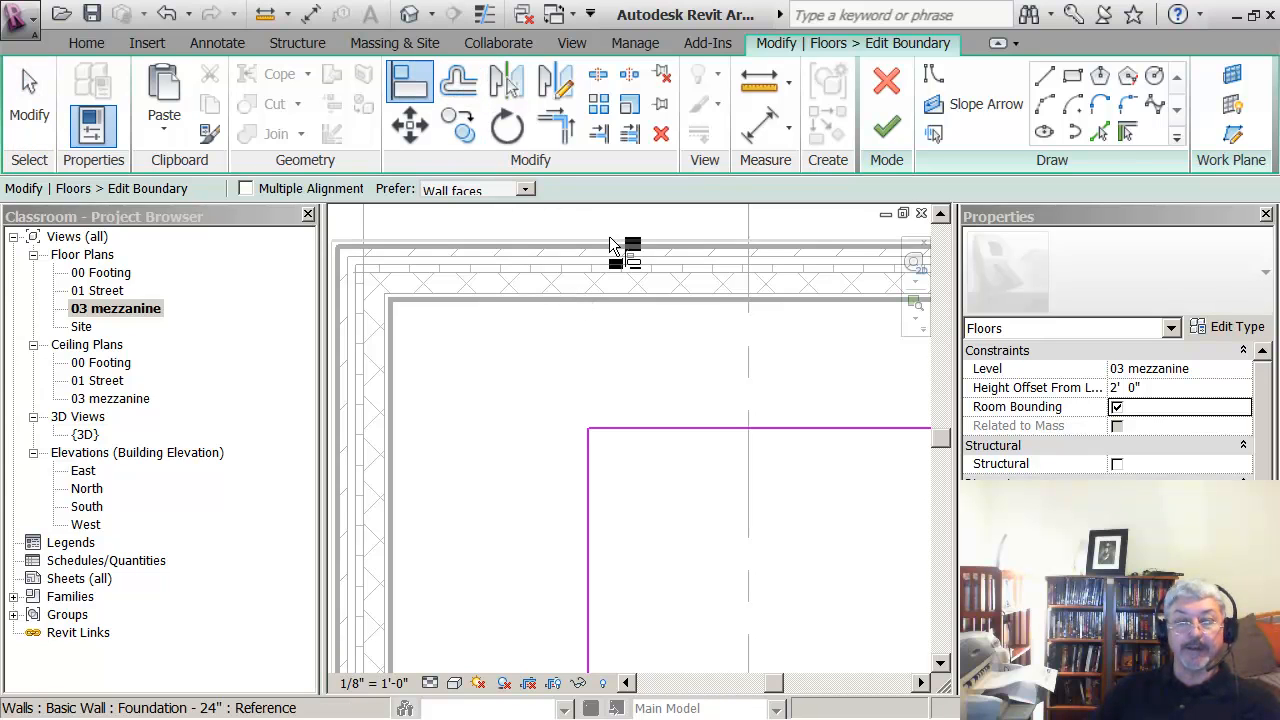
left_click(585, 297)
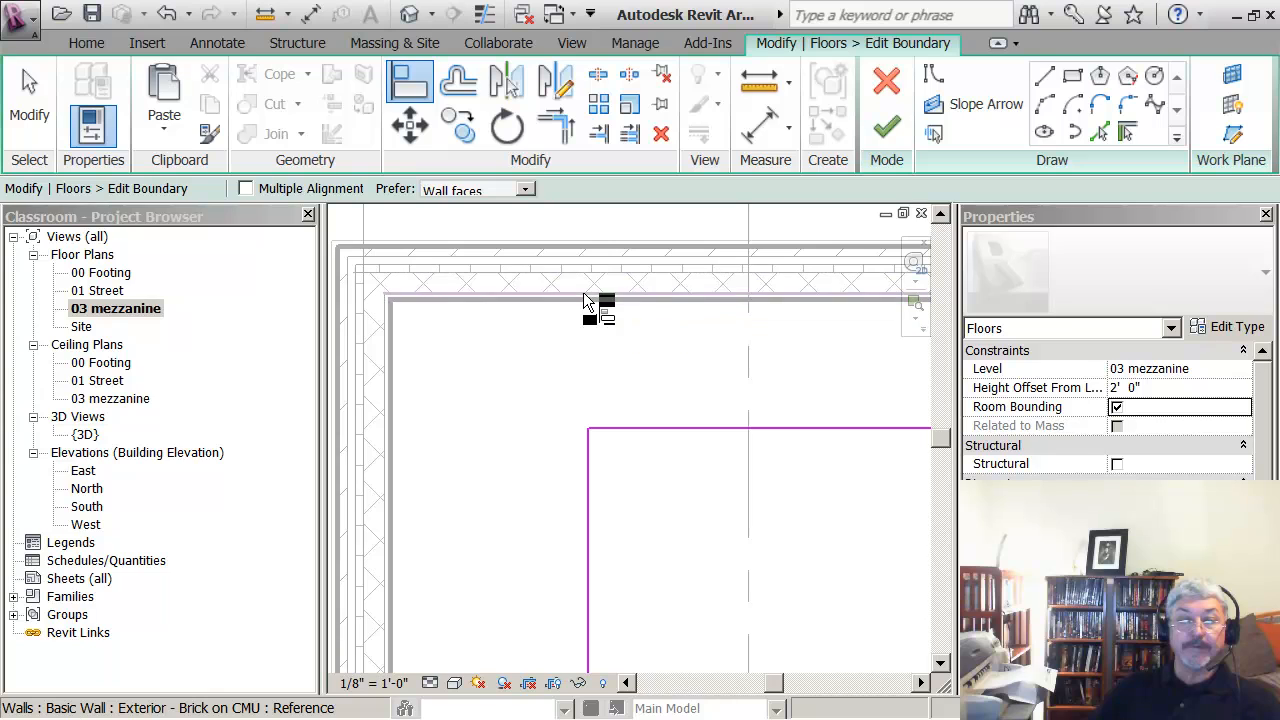
left_click(672, 429)
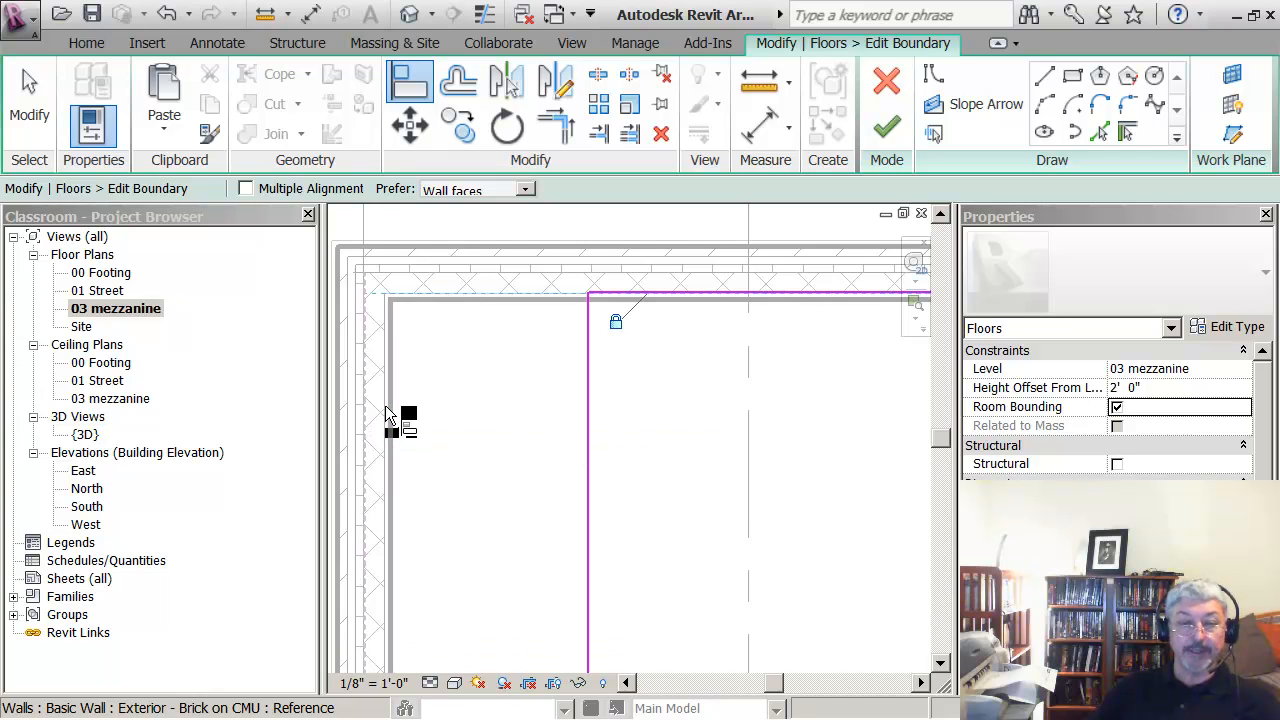
Align the boundary's short edge nearest grid 1 to the inner CMU face of the brick wall on that grid
left_click(385, 405)
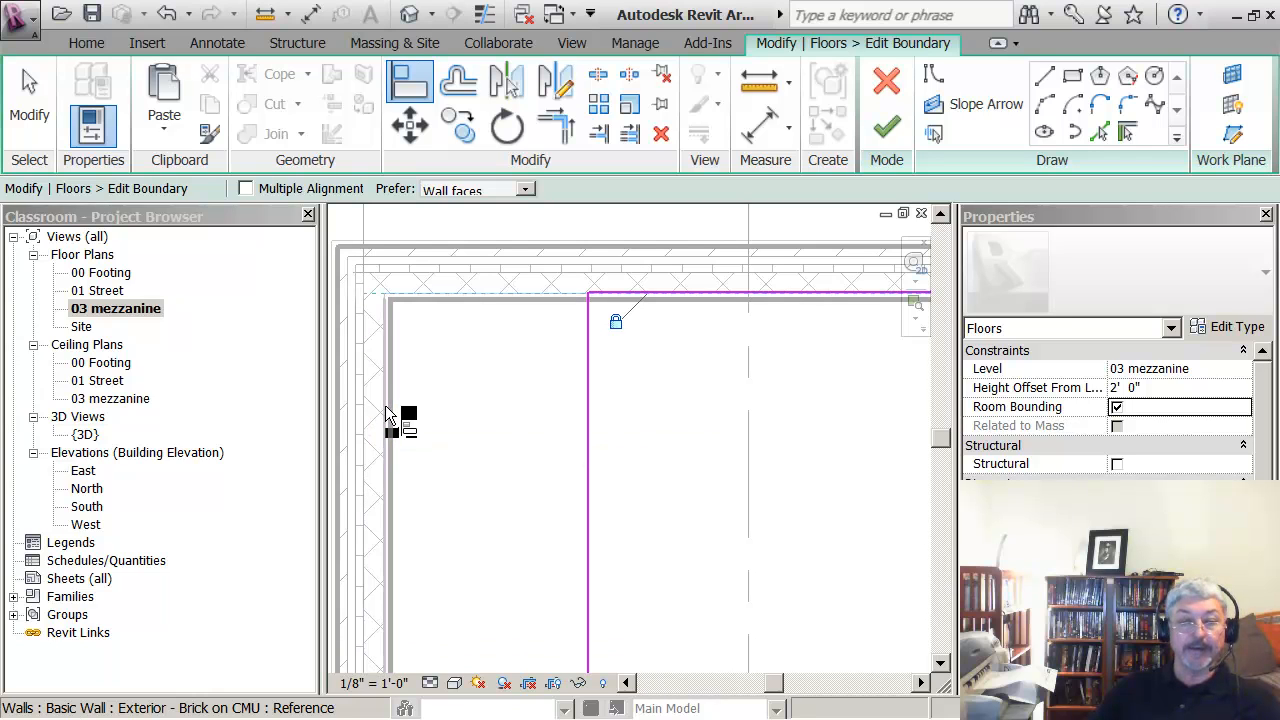
left_click(590, 430)
scroll(485, 515, "down", 3)
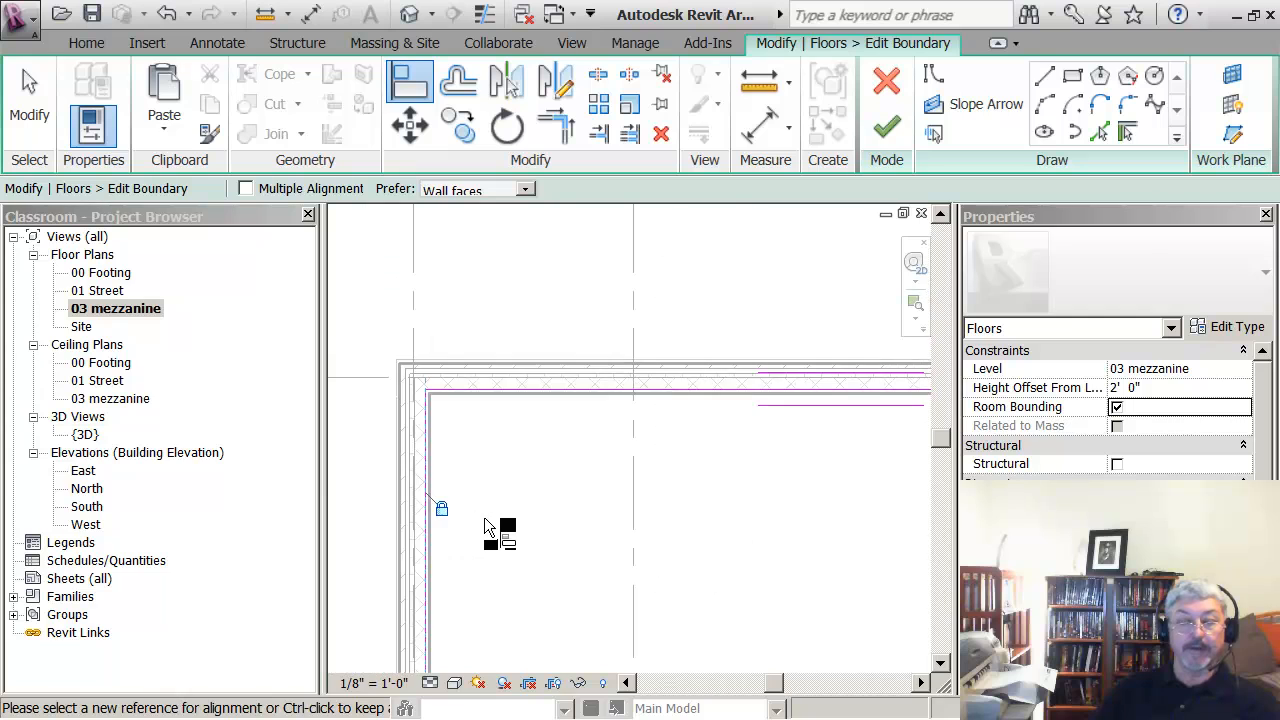
middle_click_drag(485, 515, 512, 440)
scroll(489, 409, "down", 4)
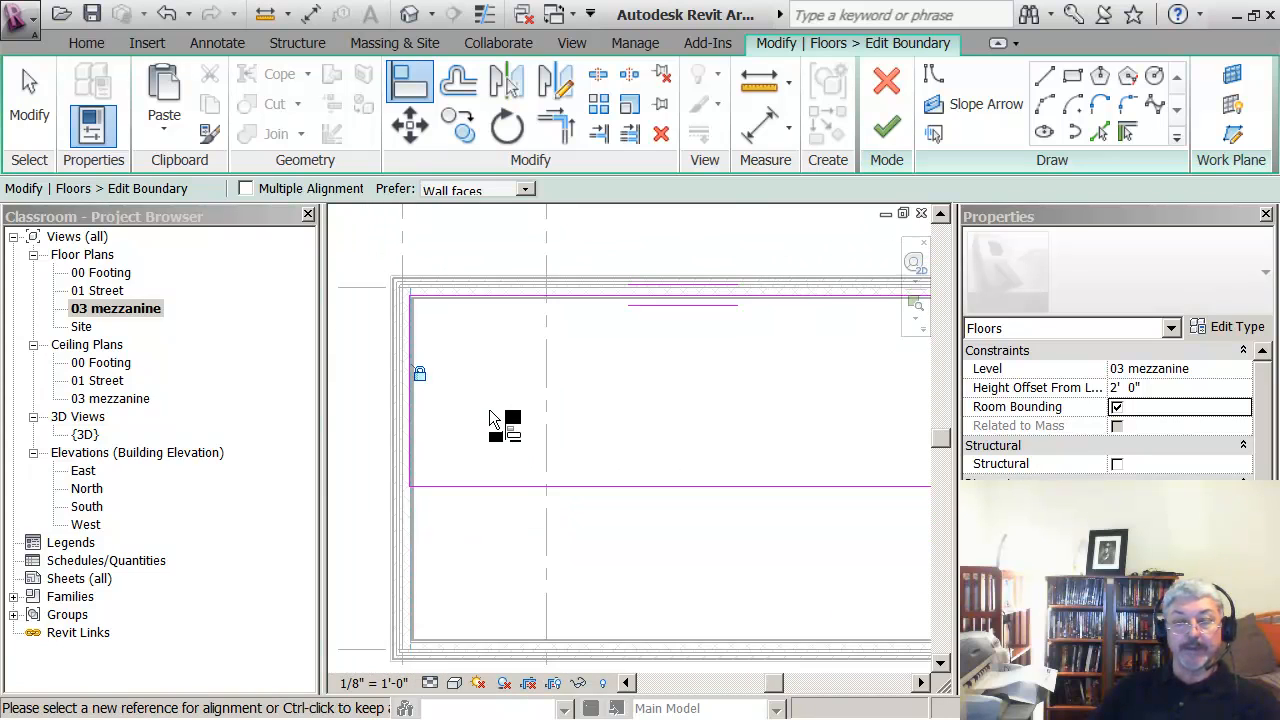
scroll(489, 420, "up", 1)
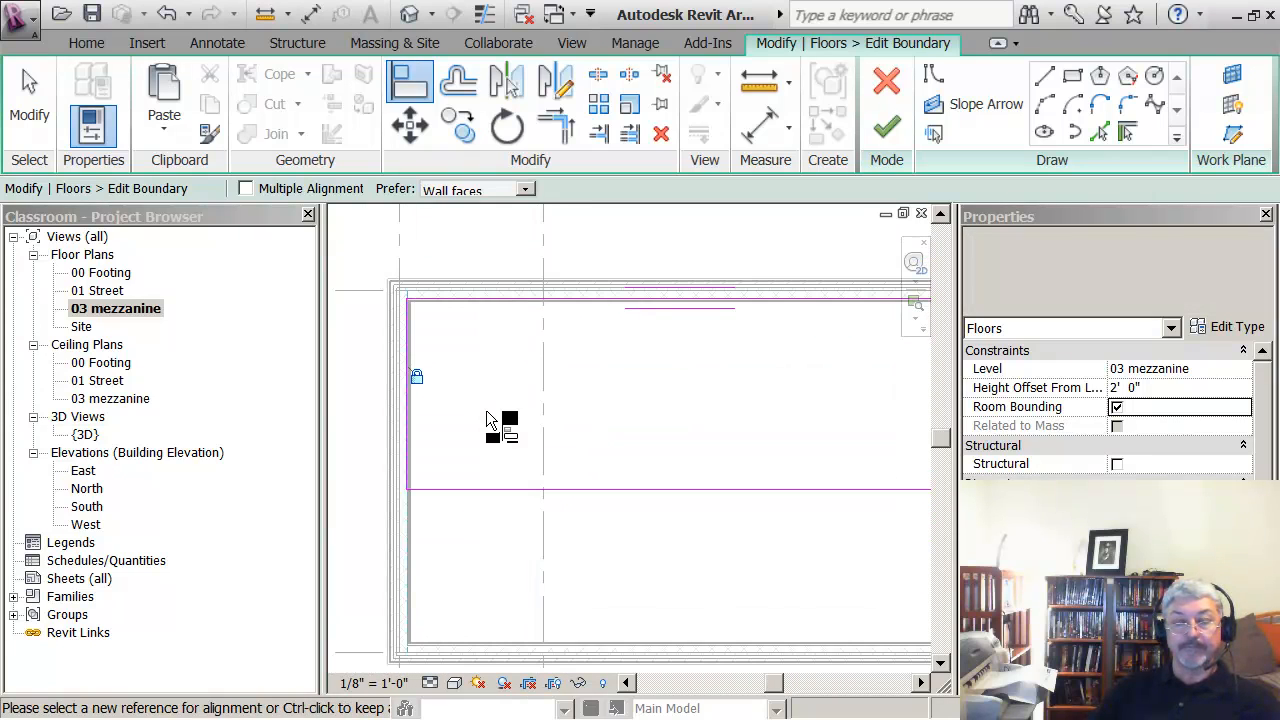
middle_click_drag(487, 420, 543, 420)
key("Escape")
key("Escape")
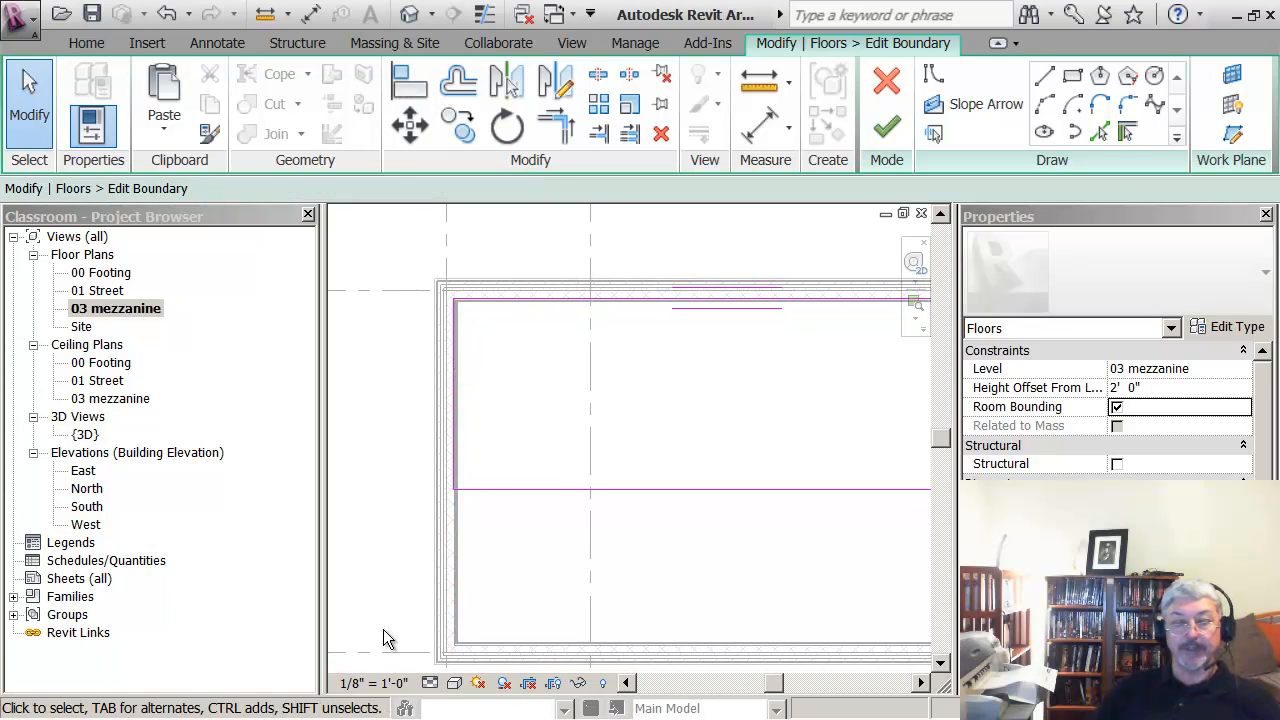
Add an aligned dimension between grid B and the boundary's front long edge, placed outside the wall on grid 1
left_click(764, 132)
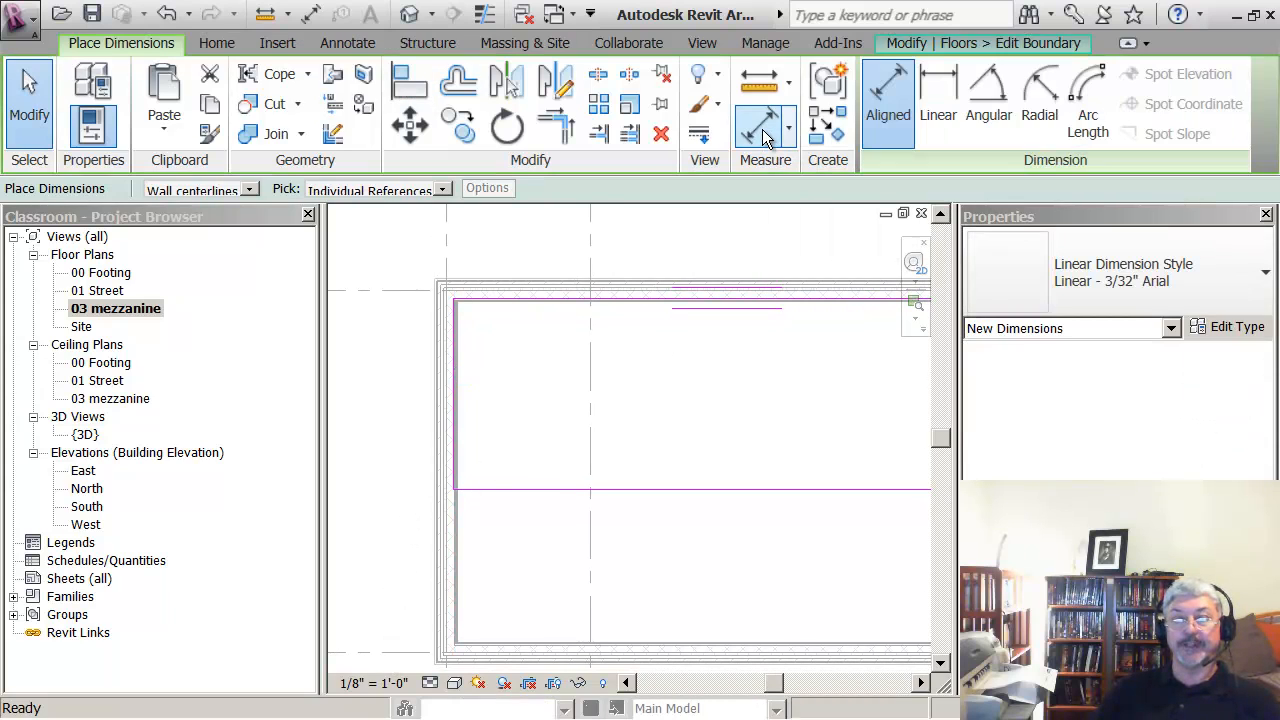
left_click(403, 652)
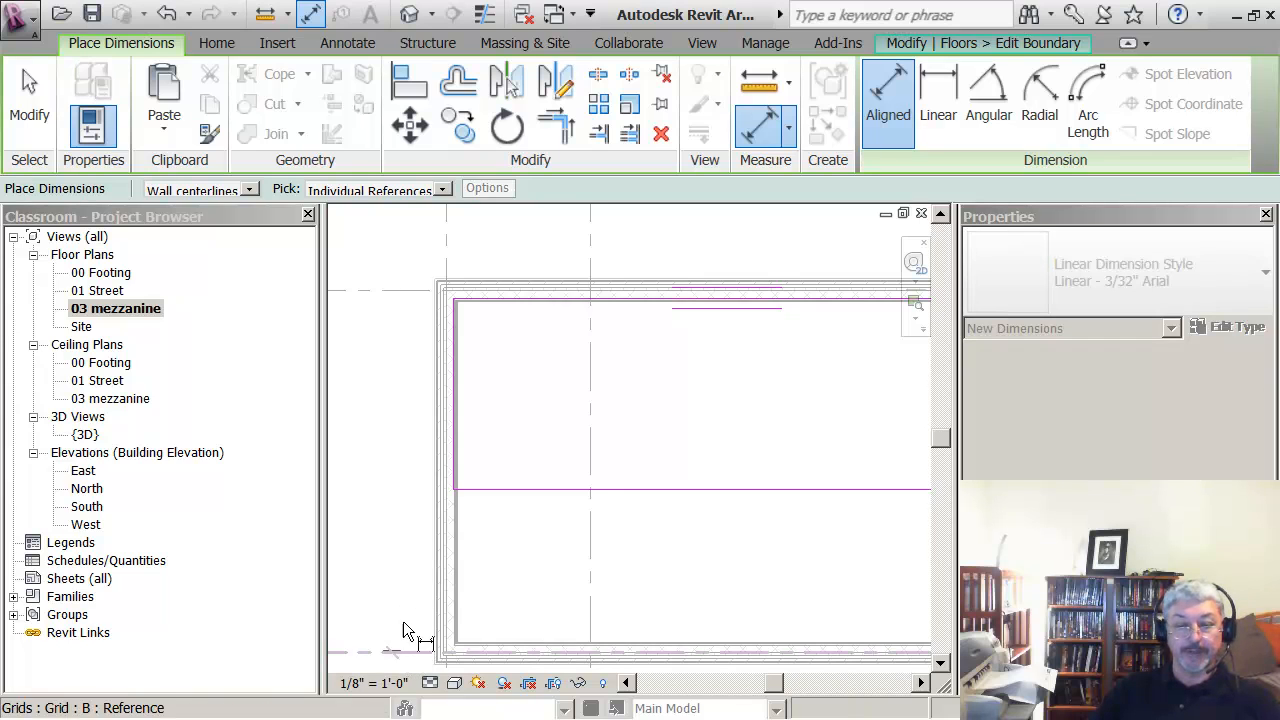
left_click(488, 490)
left_click(397, 521)
middle_click_drag(509, 575, 553, 551)
key("Escape")
key("Escape")
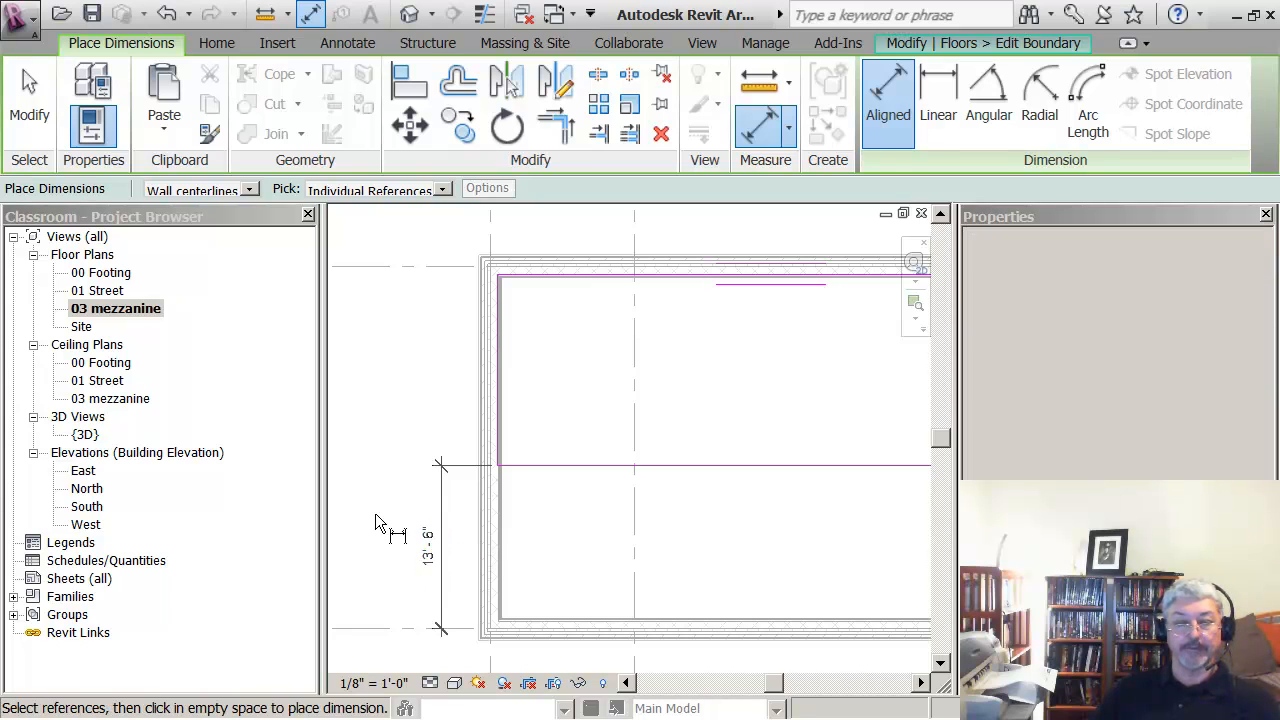
Set the distance from grid B to the boundary's front long edge to 8' 0"
left_click(567, 467)
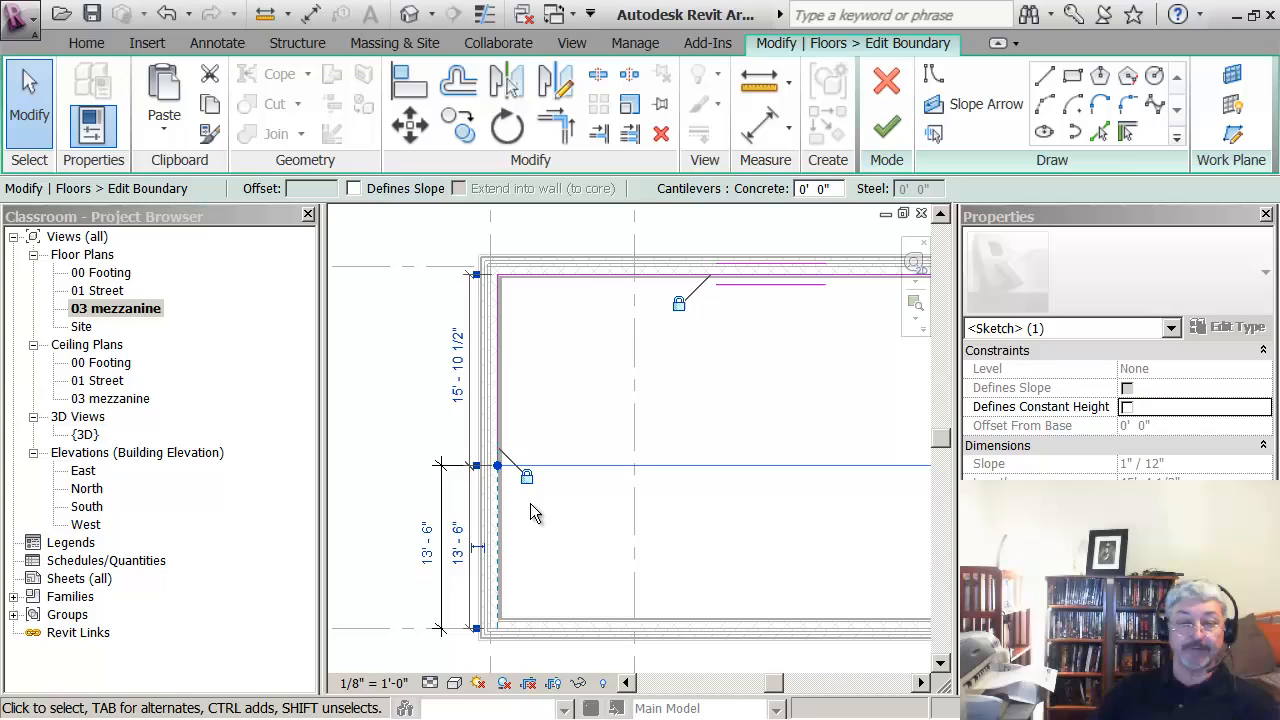
left_click(427, 543)
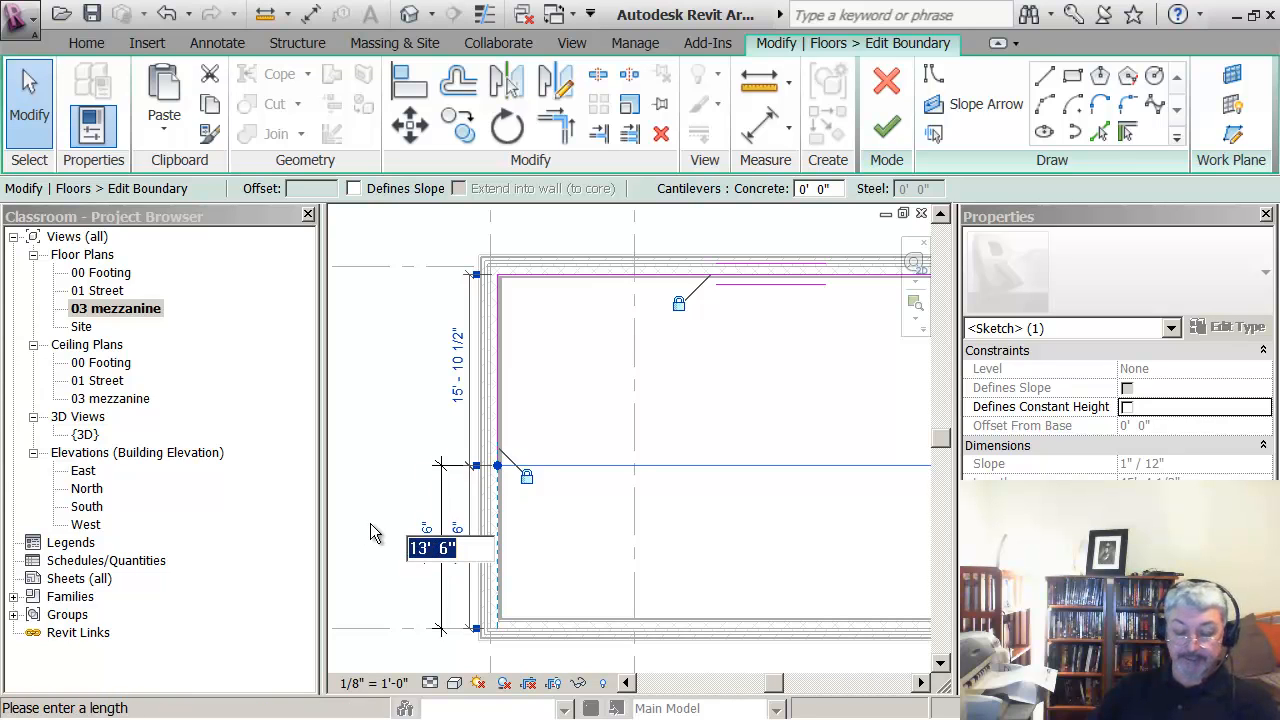
type("8")
key("Return")
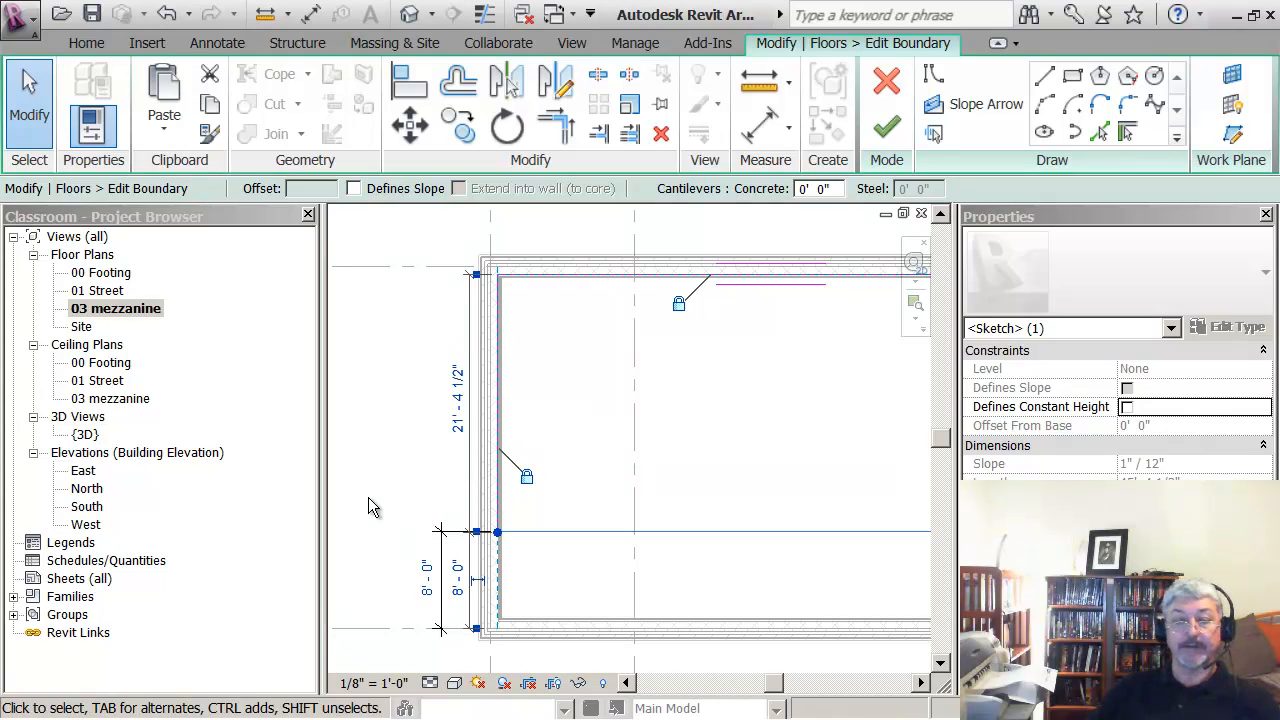
left_click(539, 557)
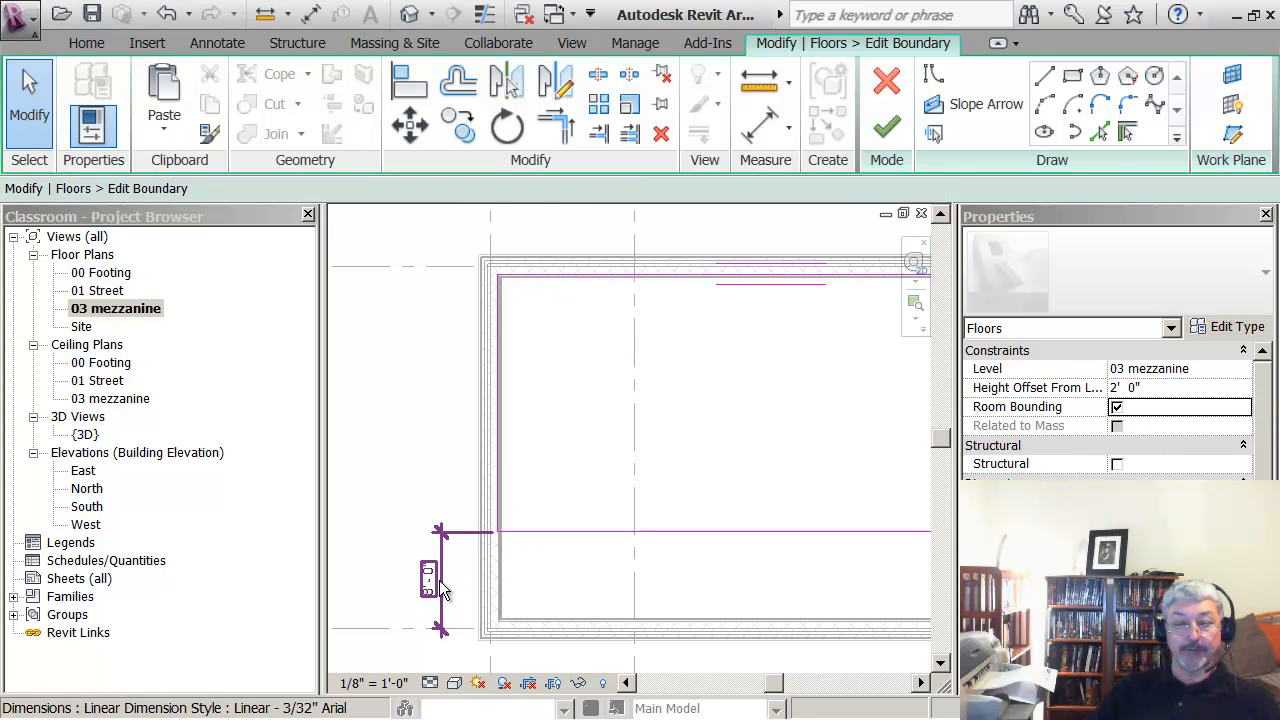
left_click(440, 580)
left_click(377, 575)
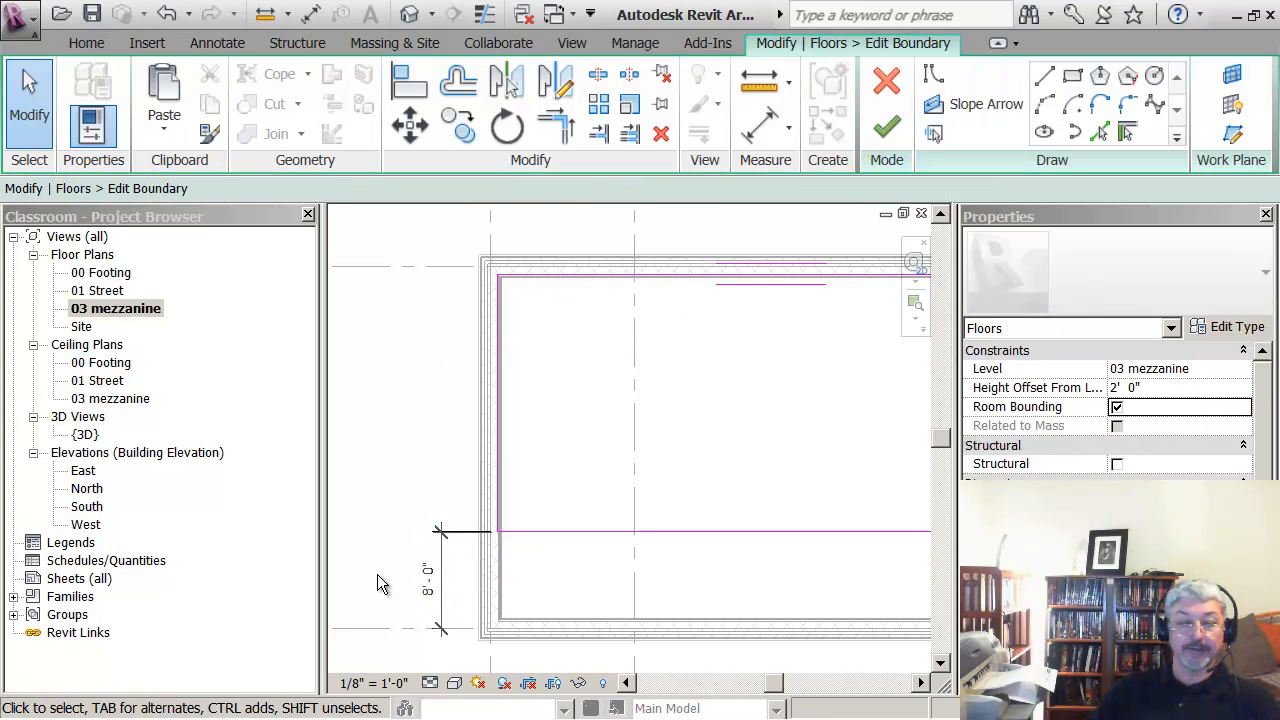
Align the boundary's far short edge to grid 3
scroll(377, 574, "down", 1)
middle_click_drag(377, 574, 447, 400)
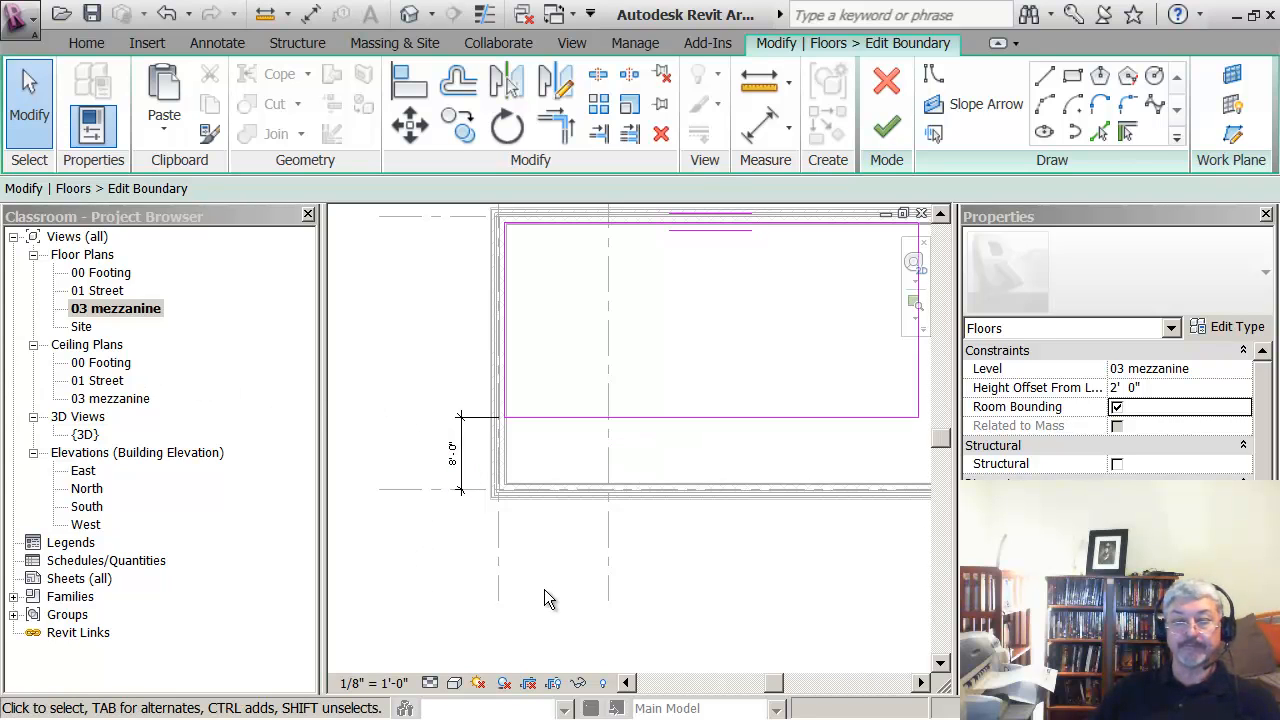
scroll(544, 589, "down", 3)
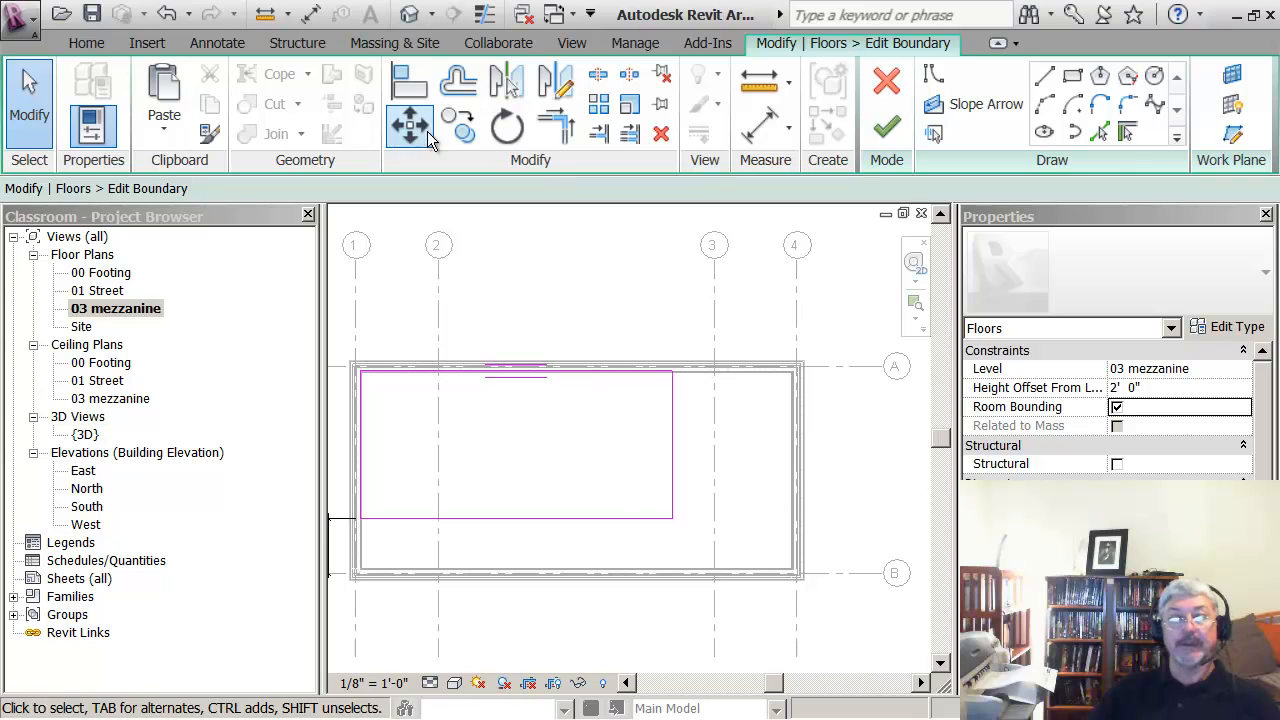
left_click(409, 84)
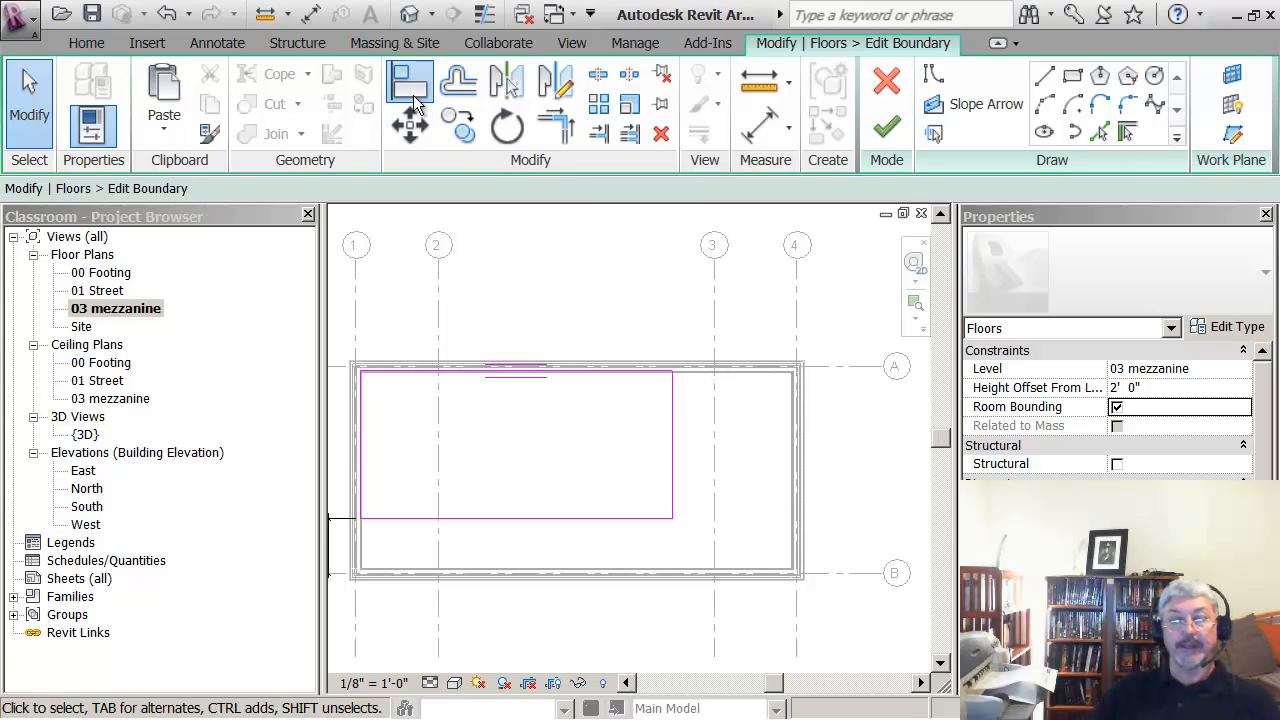
left_click(713, 445)
left_click(673, 445)
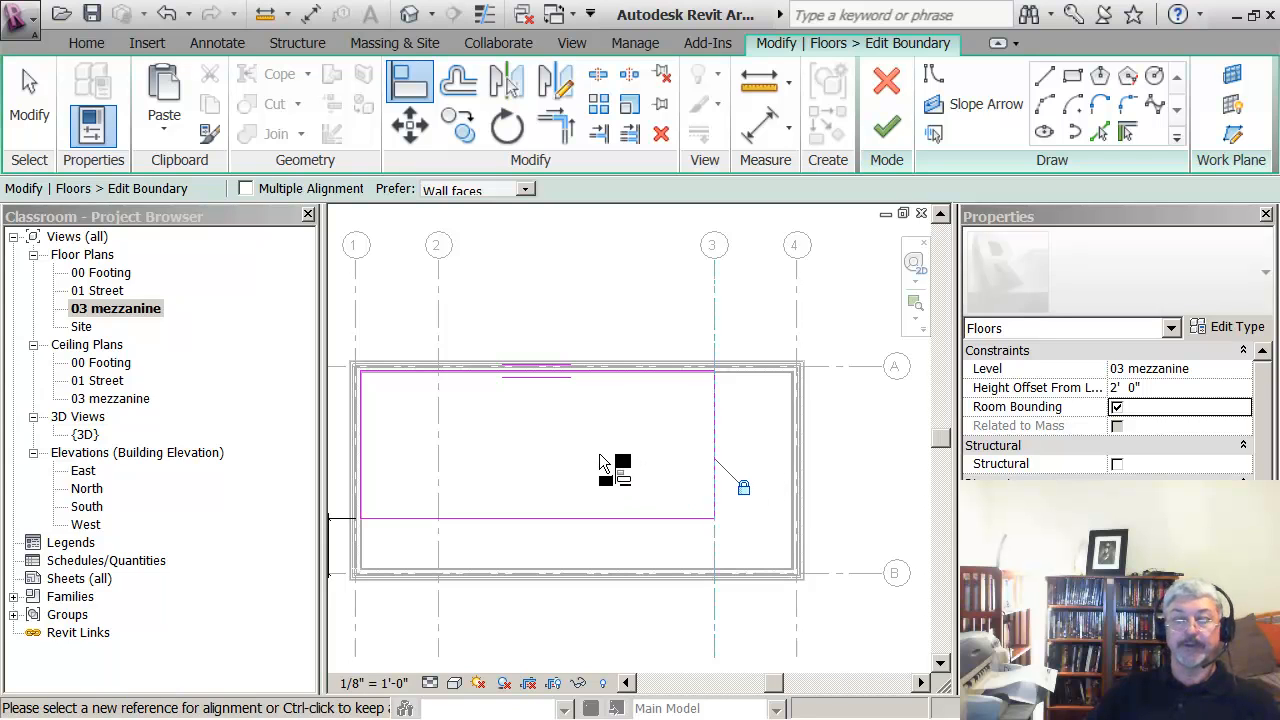
scroll(599, 453, "down", 2)
key("Escape")
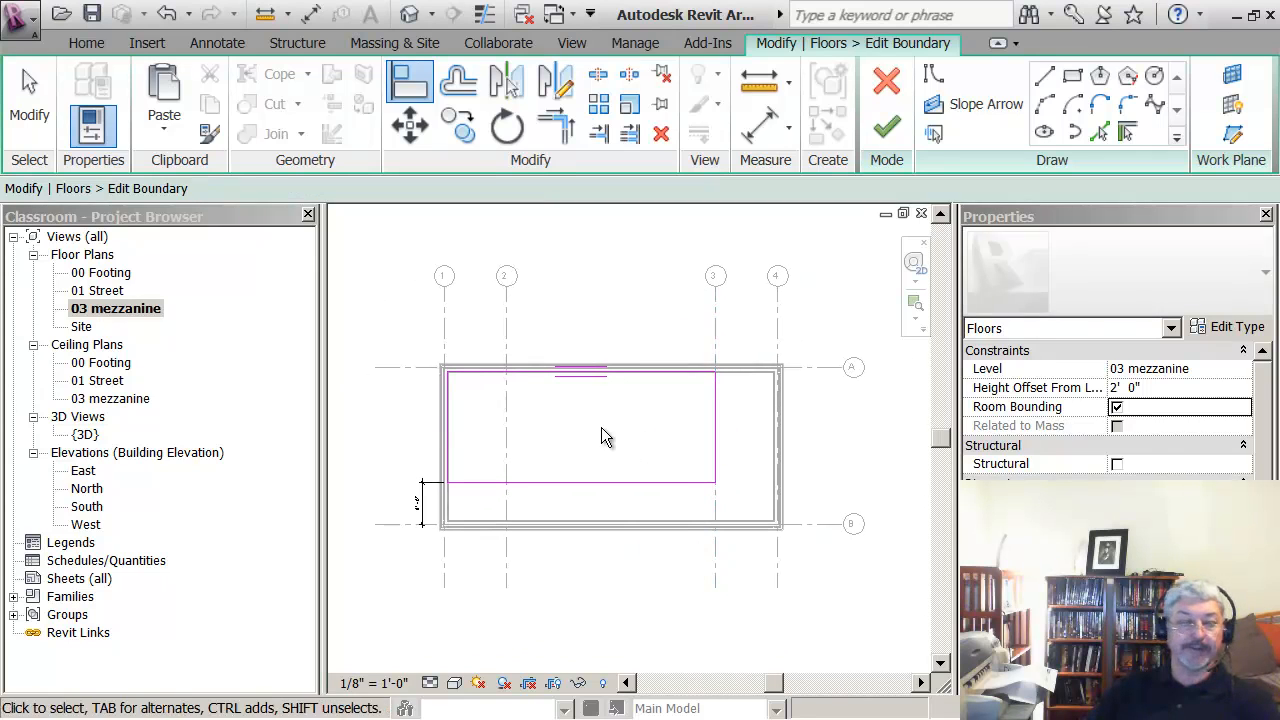
key("Escape")
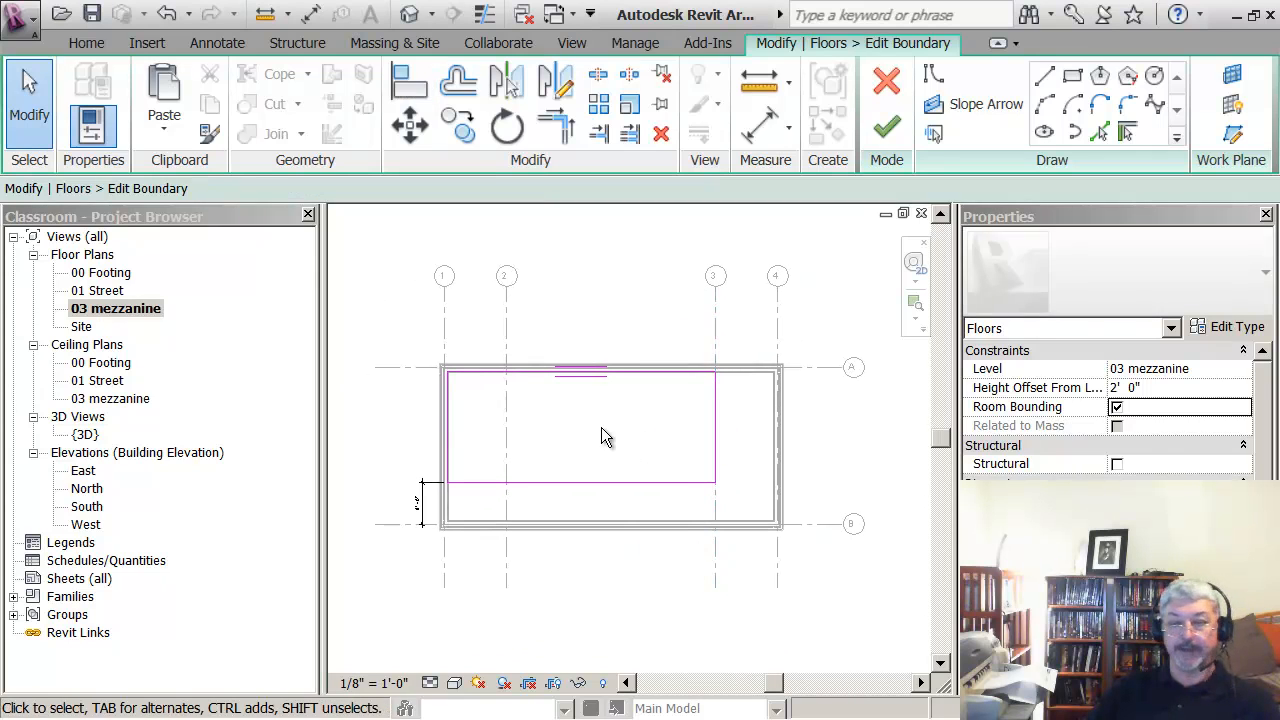
Sketch a rectangular opening about 19' by 8' inside the mezzanine boundary, between grids 2 and 3
left_click(1068, 86)
left_click(549, 411)
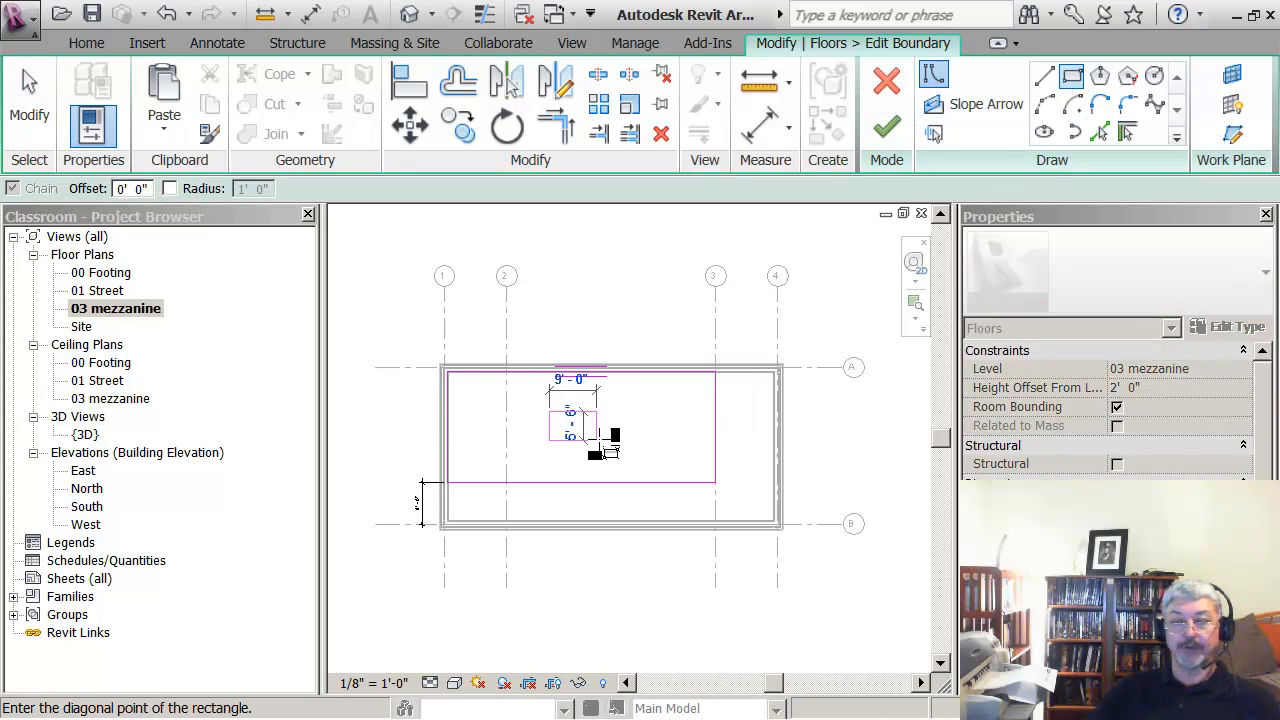
left_click(648, 452)
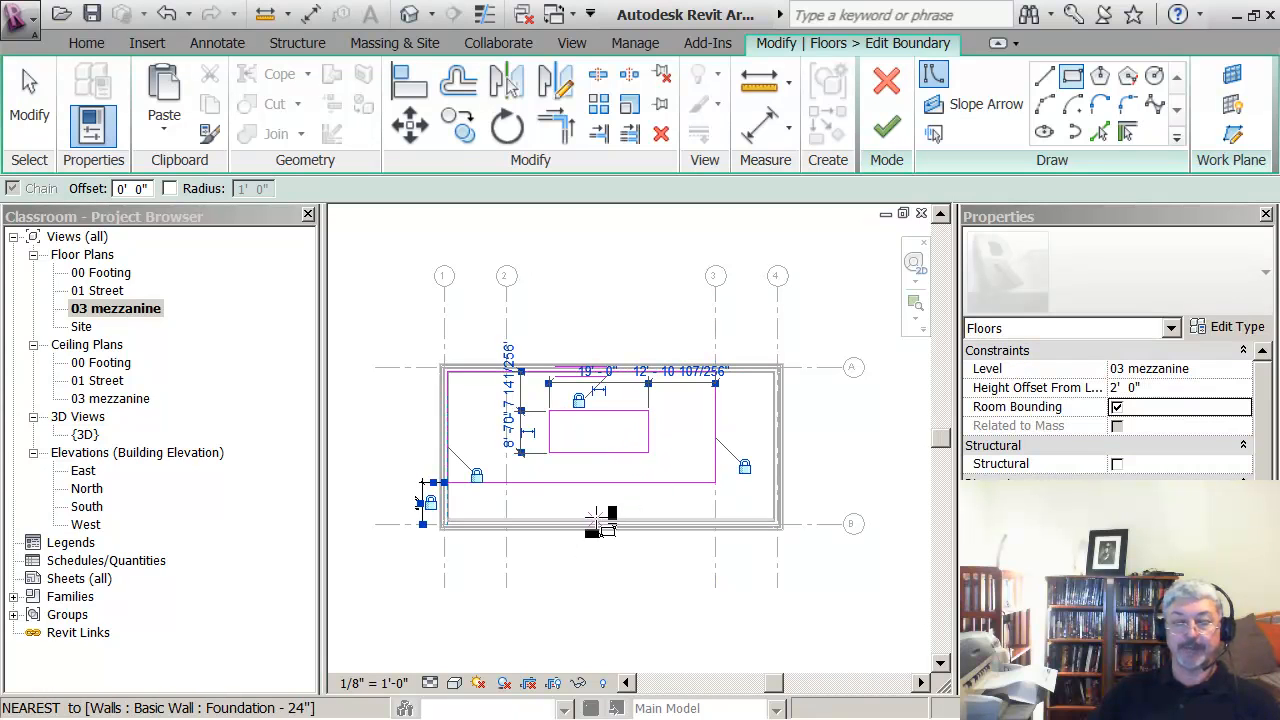
key("z")
key("f")
key("Escape")
key("Escape")
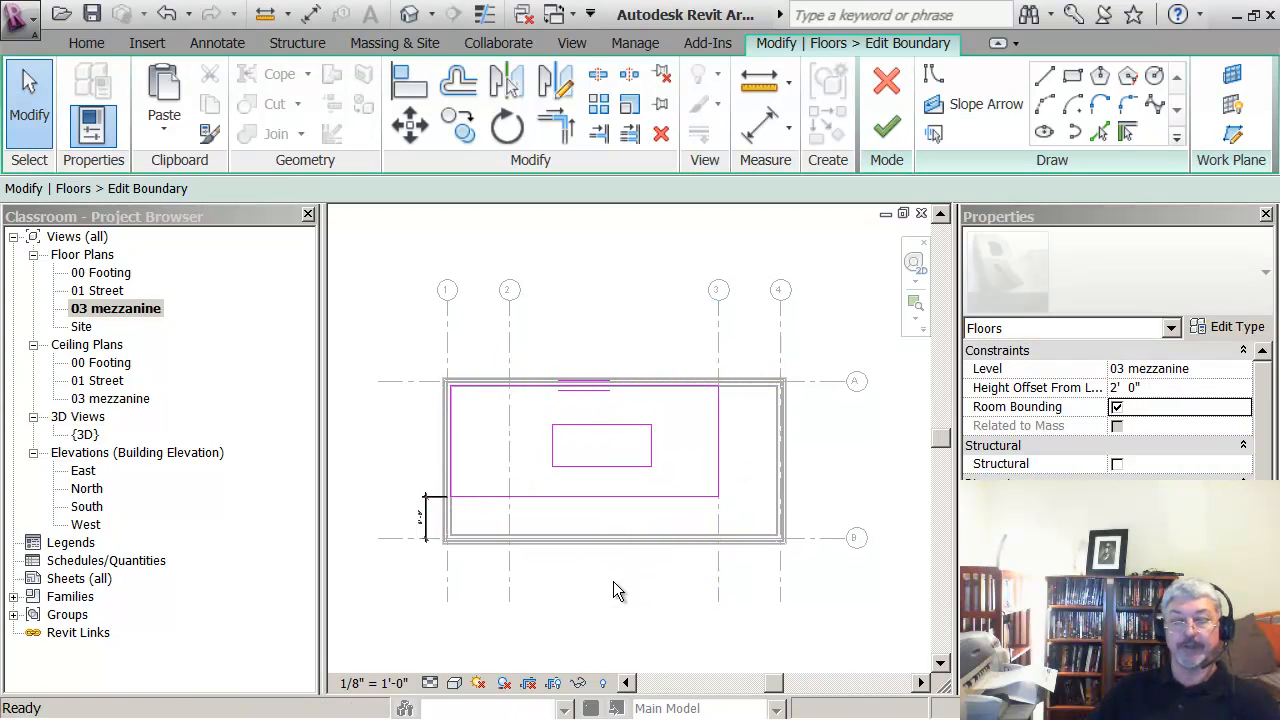
Finish the mezzanine floor's boundary edit and open the default 3D view to check the result
left_click(886, 126)
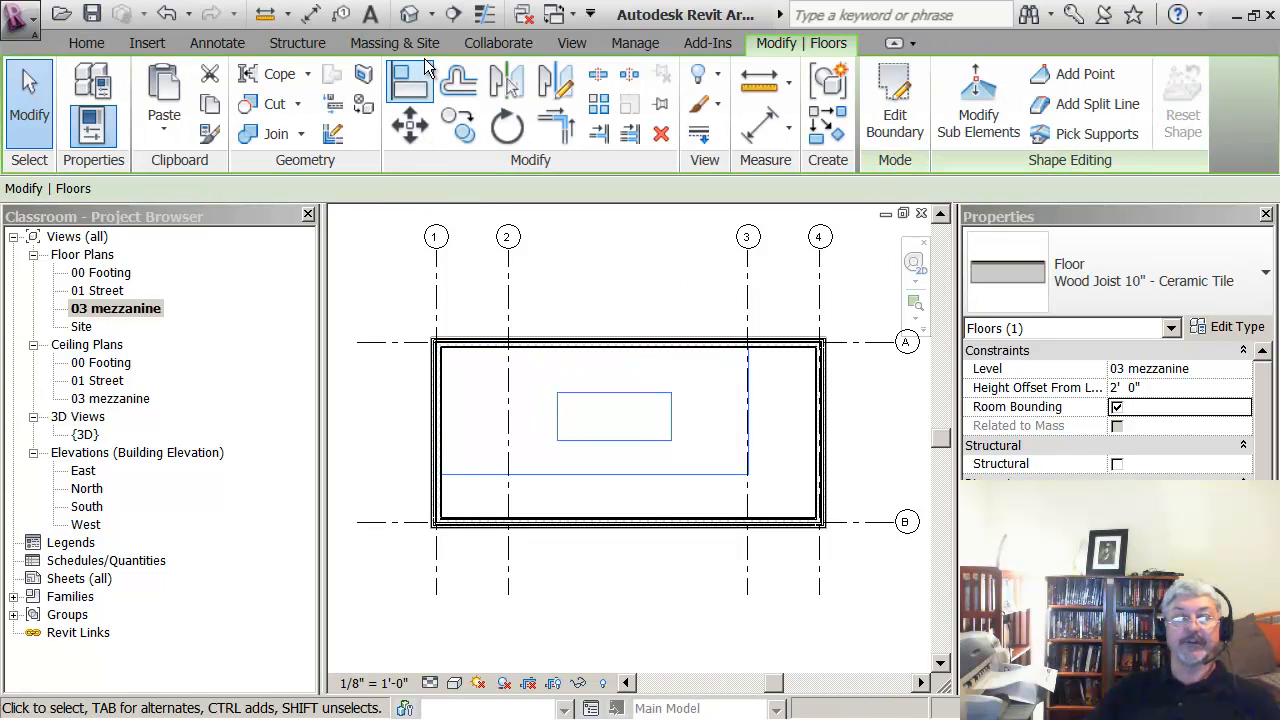
left_click(409, 16)
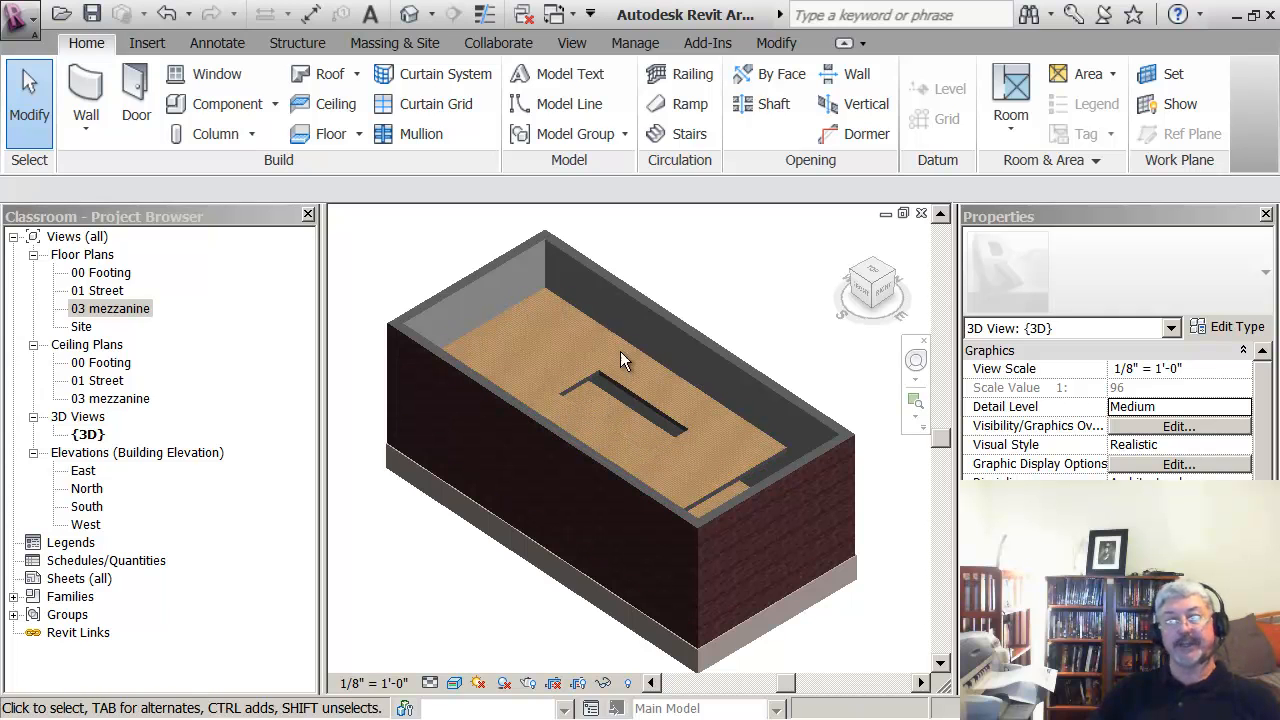
scroll(500, 580, "up", 3)
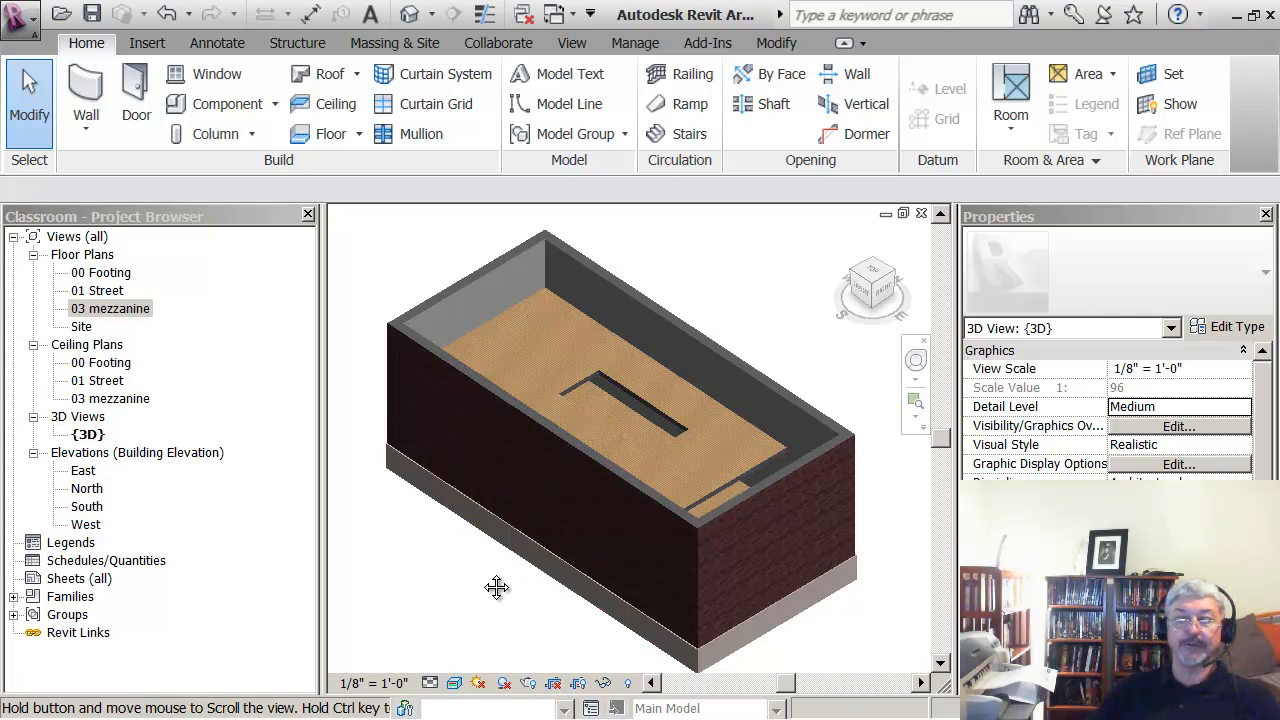
scroll(498, 583, "down", 2)
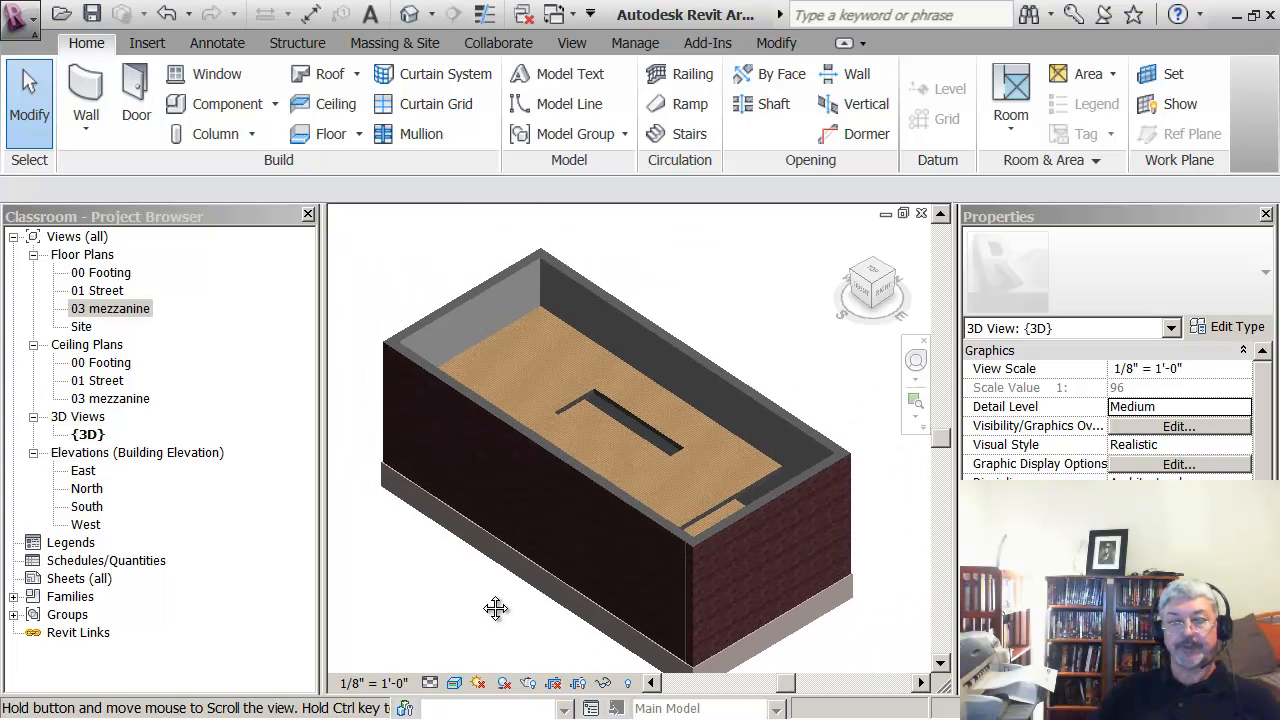
scroll(468, 575, "up", 1)
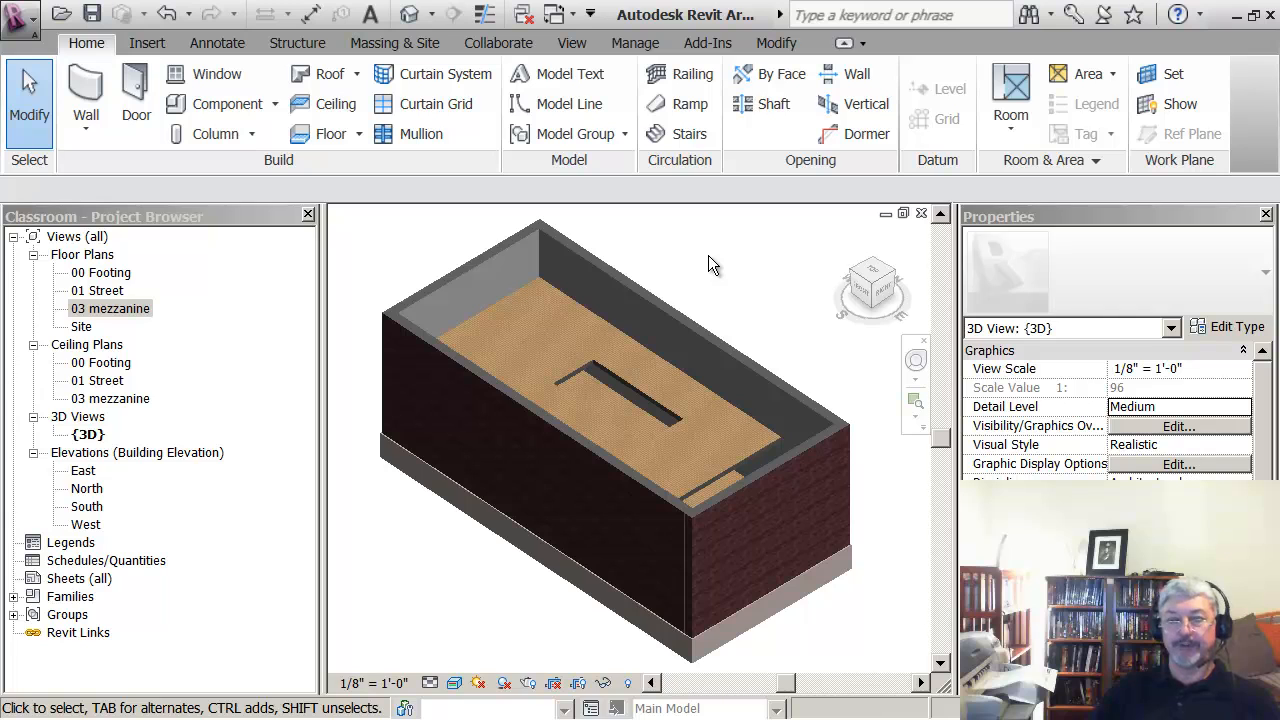
Temporarily hide the long front wall and the adjoining short brick wall in 3D to inspect both floors
left_click(797, 462)
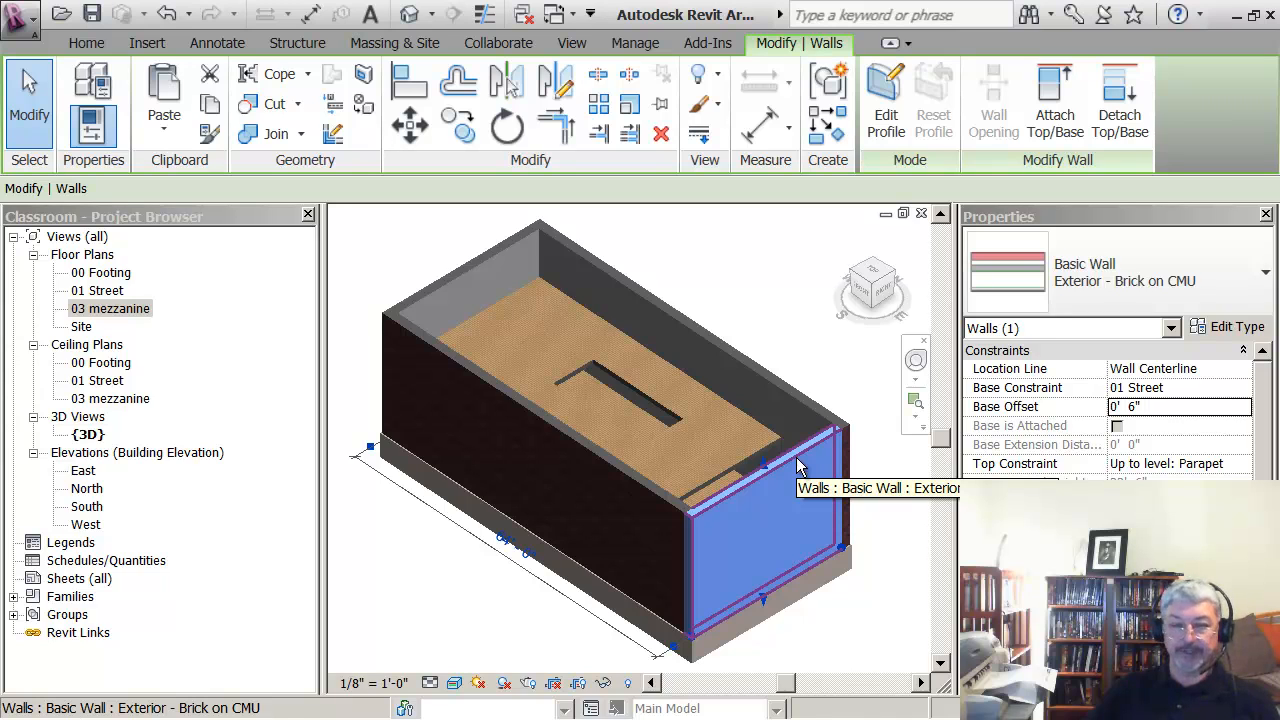
left_click(650, 497, "ctrl")
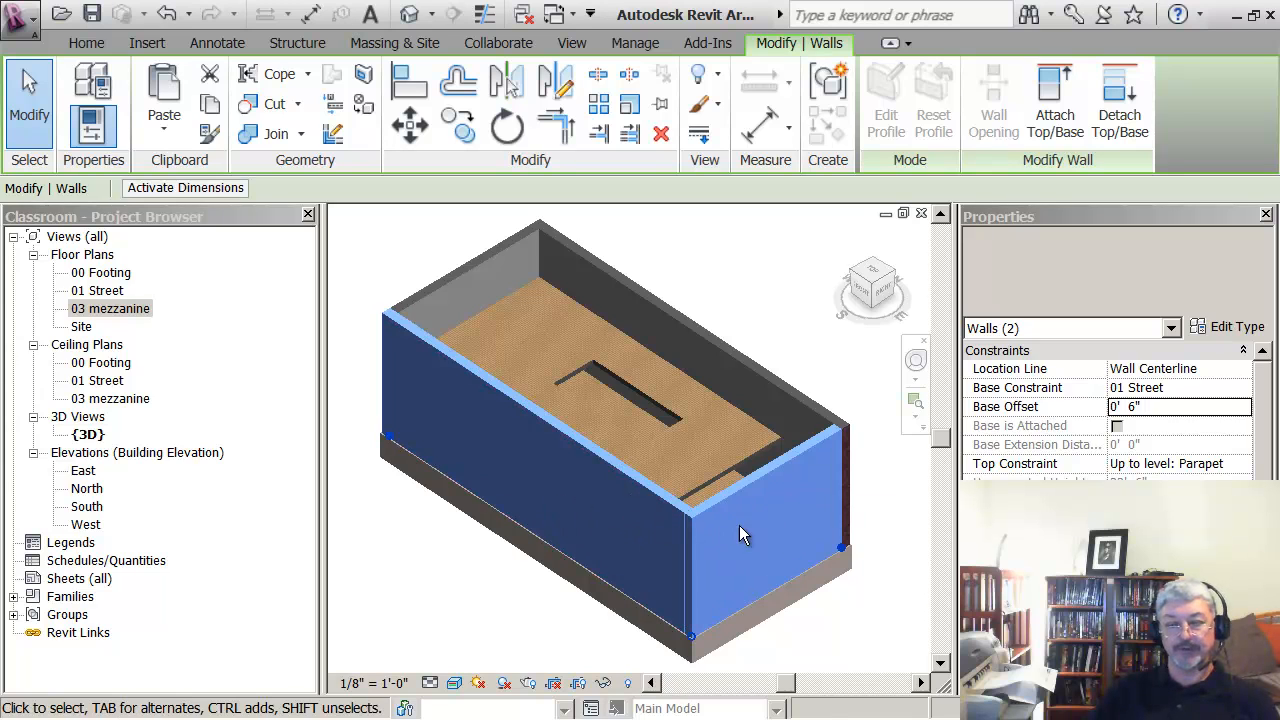
left_click(603, 682)
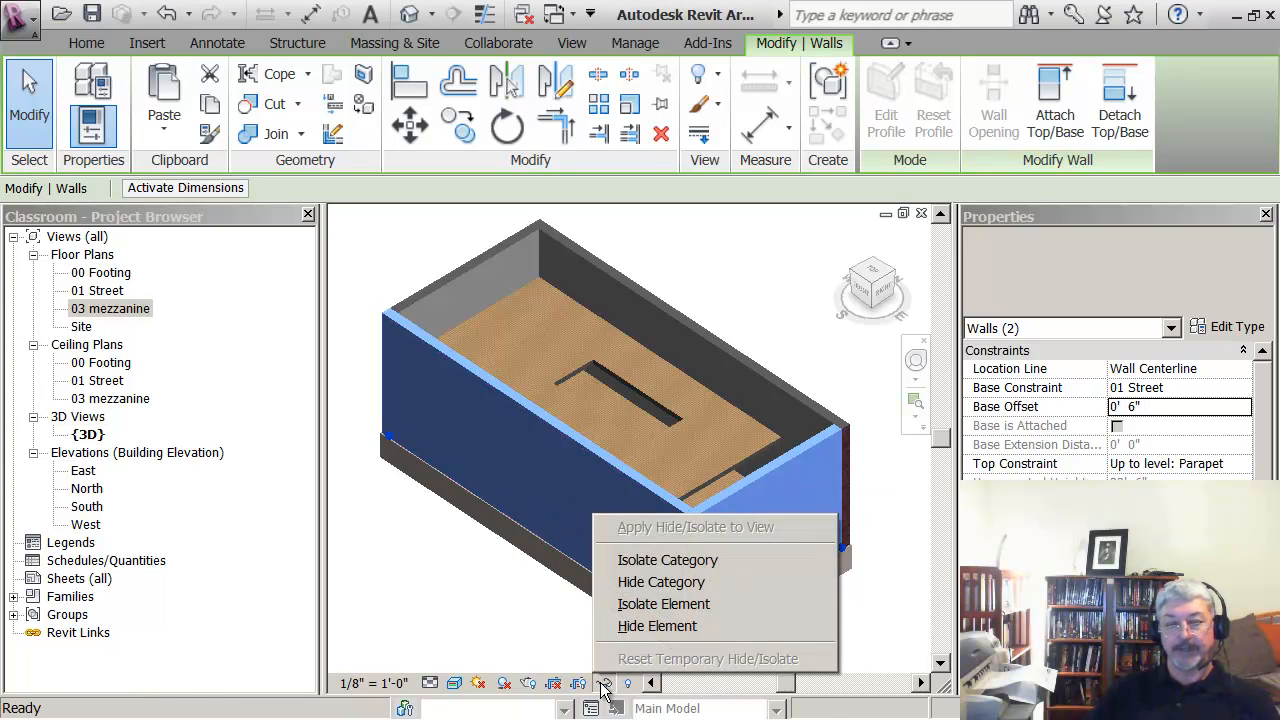
left_click(641, 626)
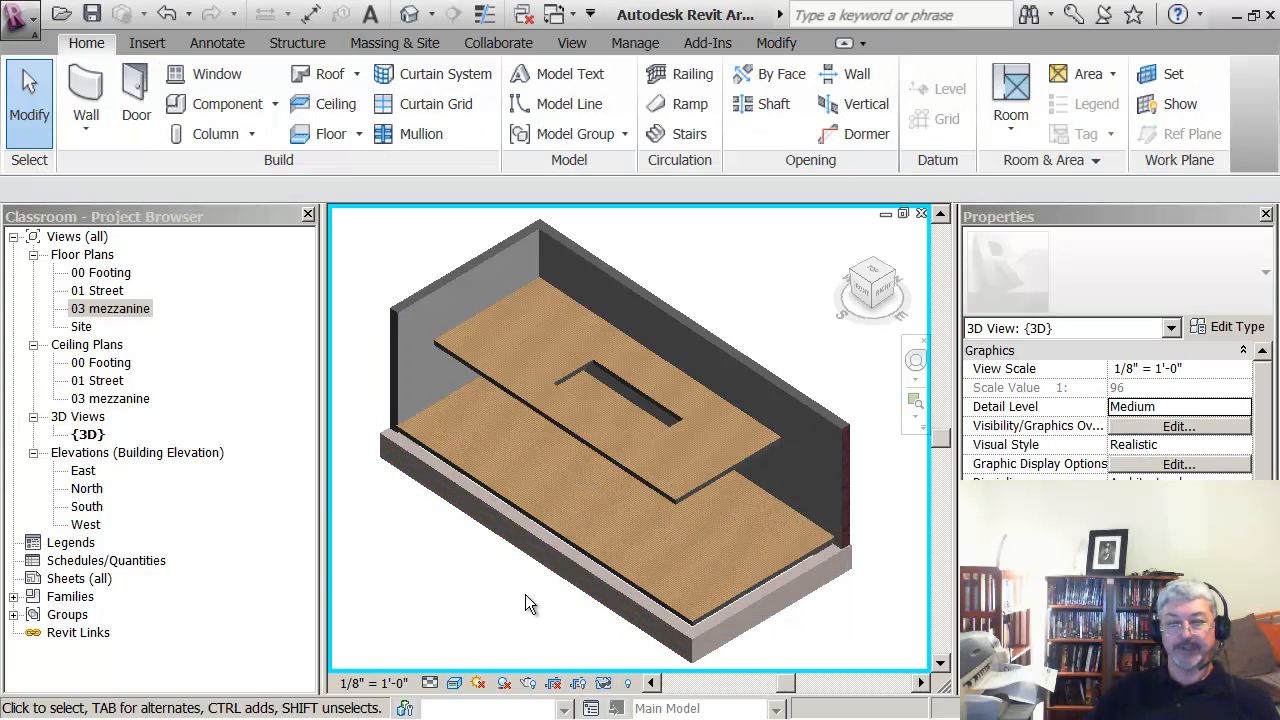
middle_click_drag(540, 602, 579, 589, "shift")
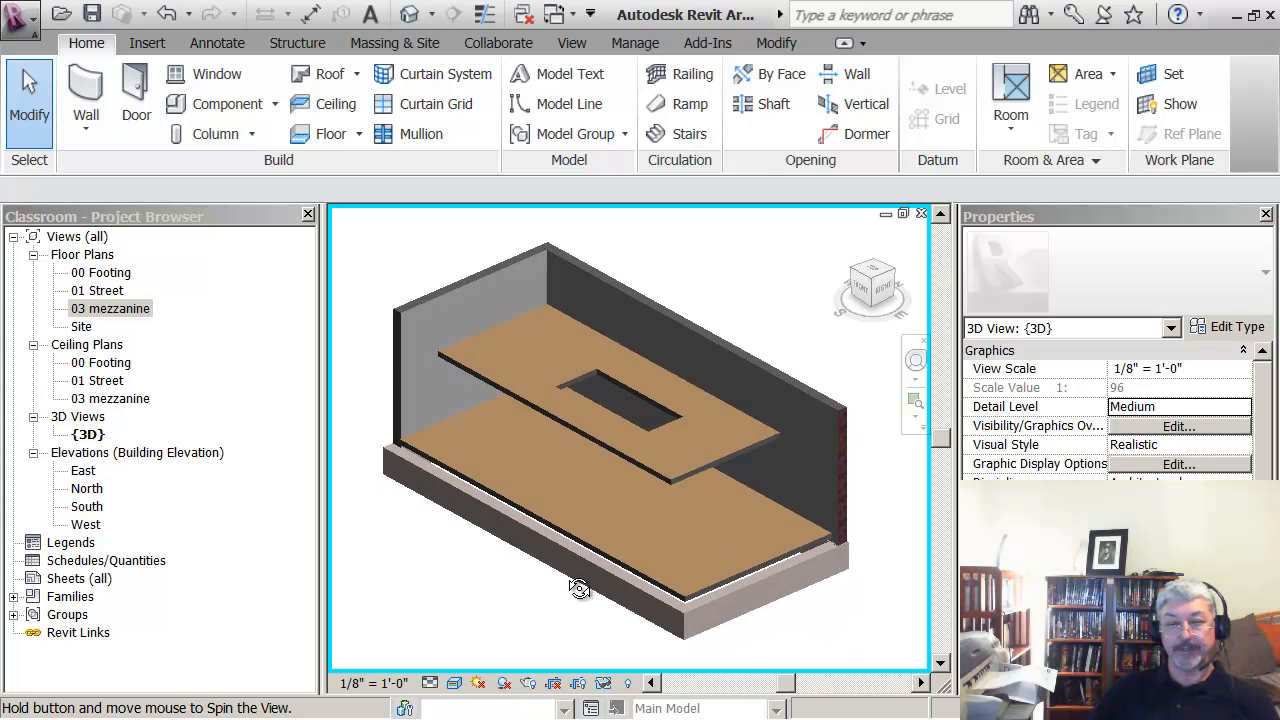
Reset the temporary hide/isolate so the 3D view includes all walls again
left_click(603, 683)
left_click(643, 659)
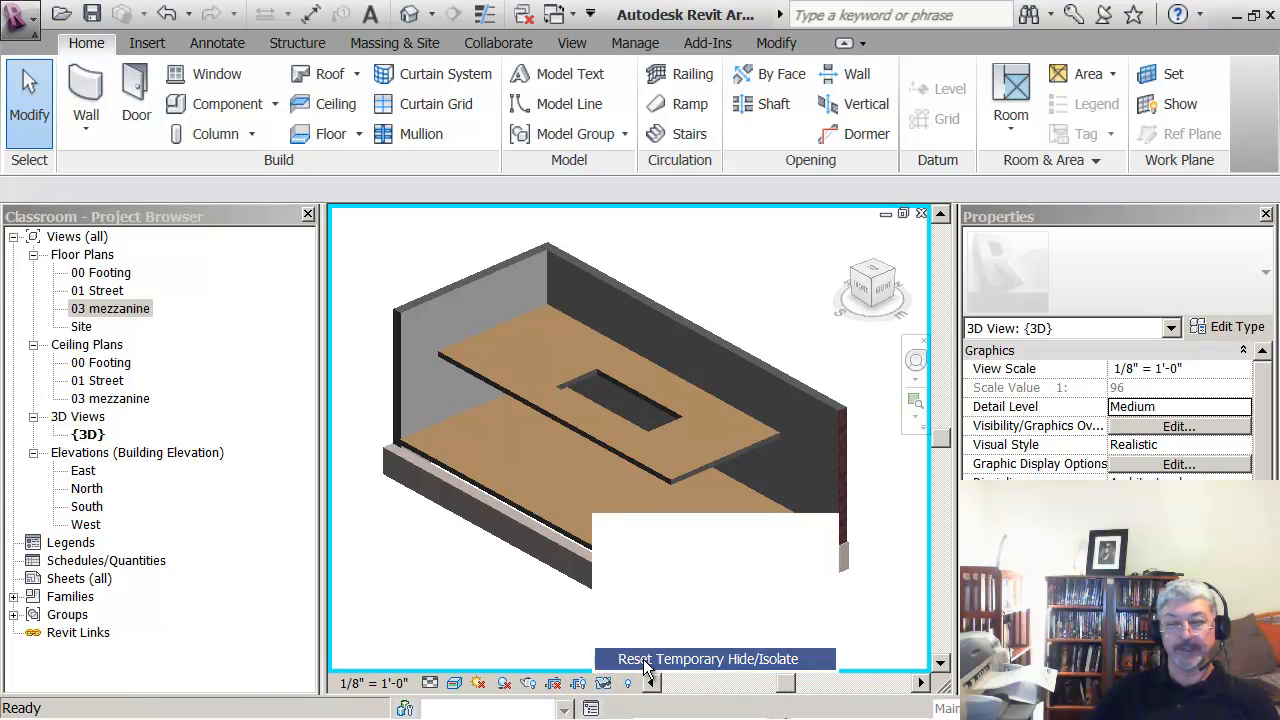
scroll(506, 597, "down", 2)
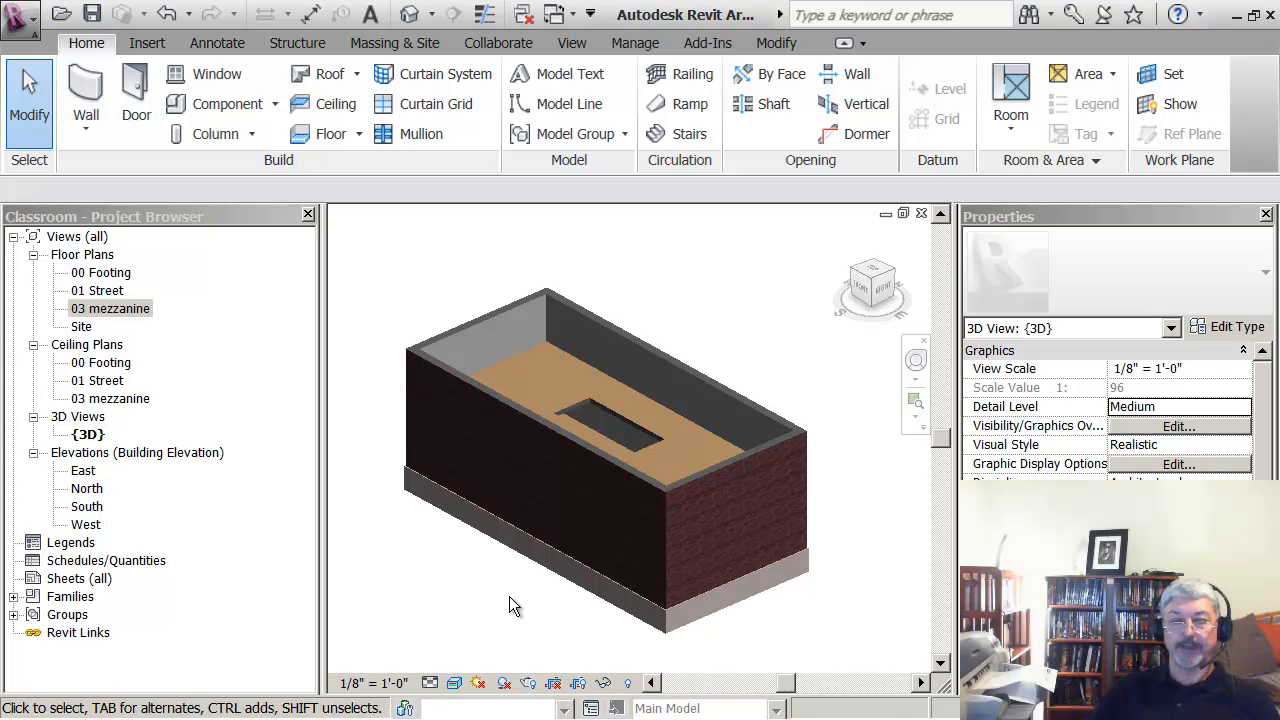
scroll(512, 596, "up", 2)
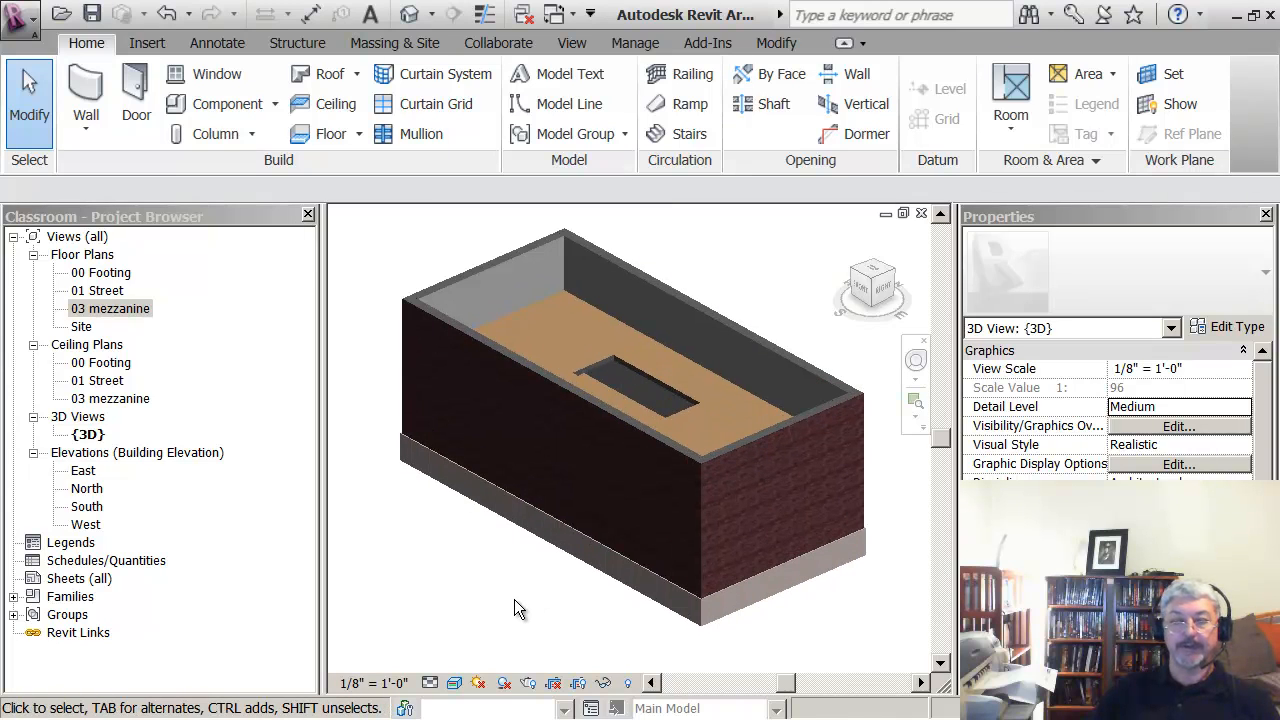